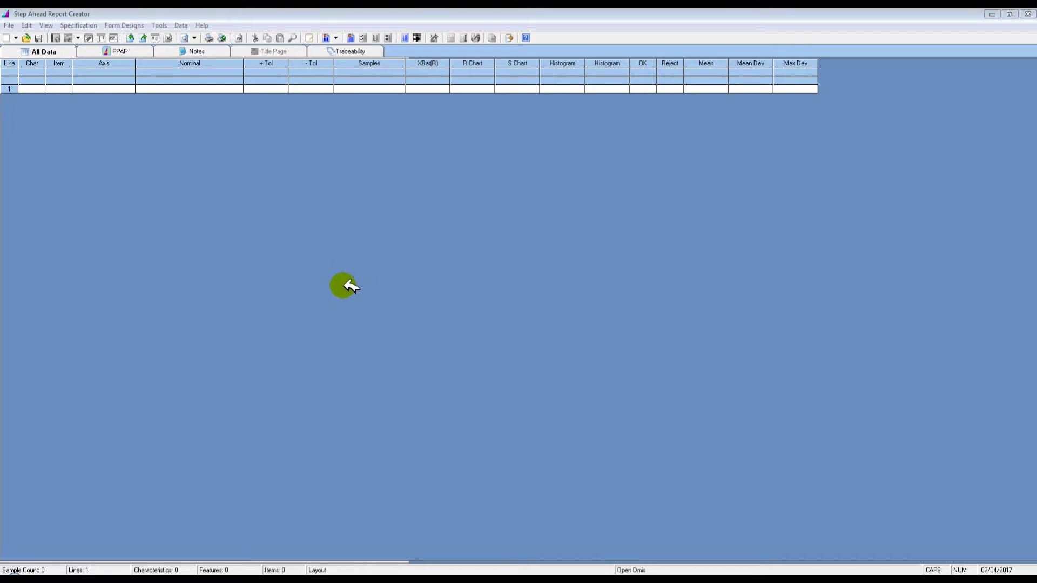
Make Pc-dmis the active report template in the Templates settings, leaving the group templates folder off, and save the settings.
left_click(160, 26)
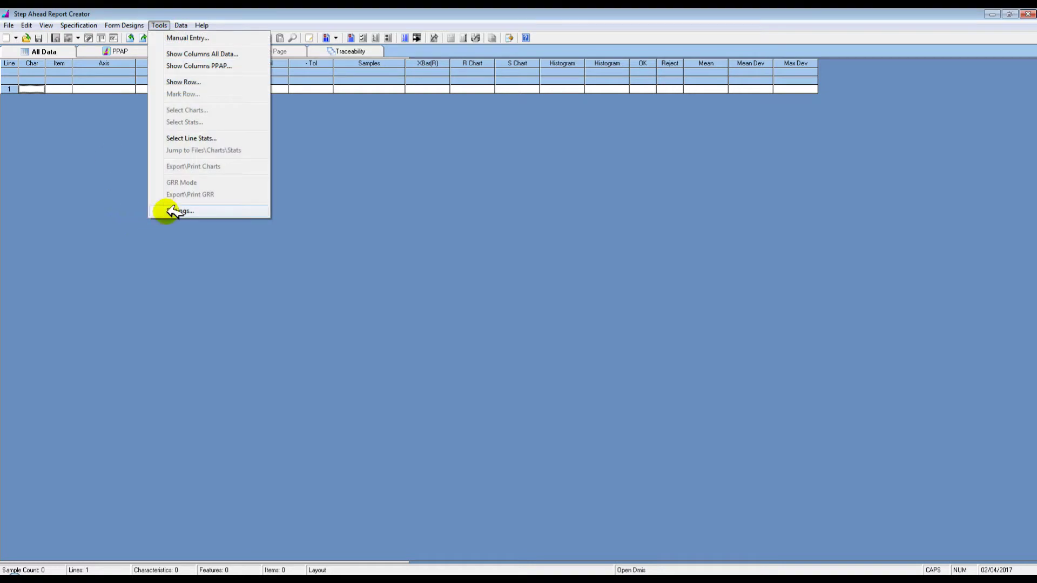
left_click(192, 212)
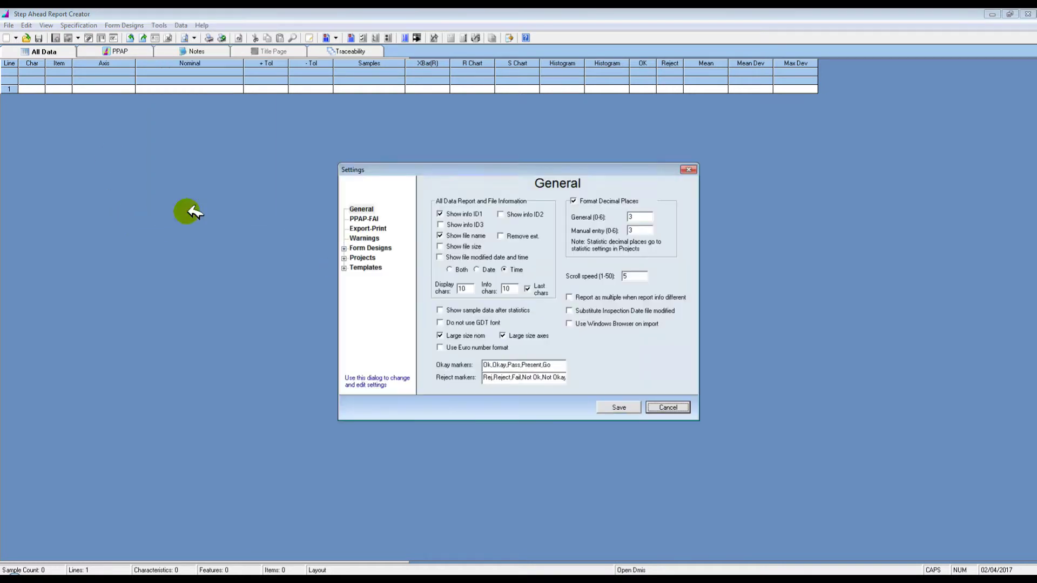
left_click_drag(416, 171, 422, 166)
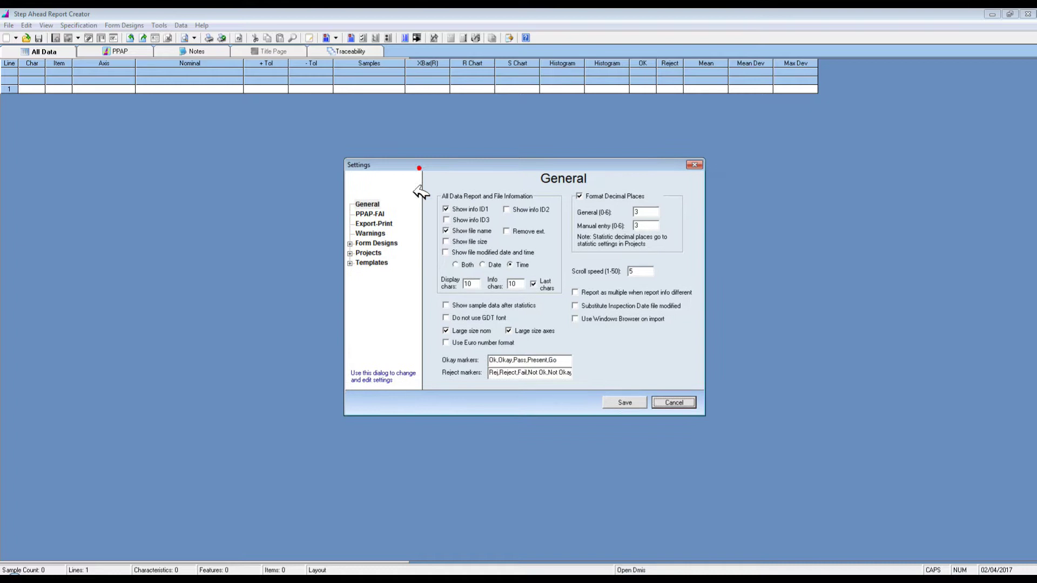
left_click(377, 263)
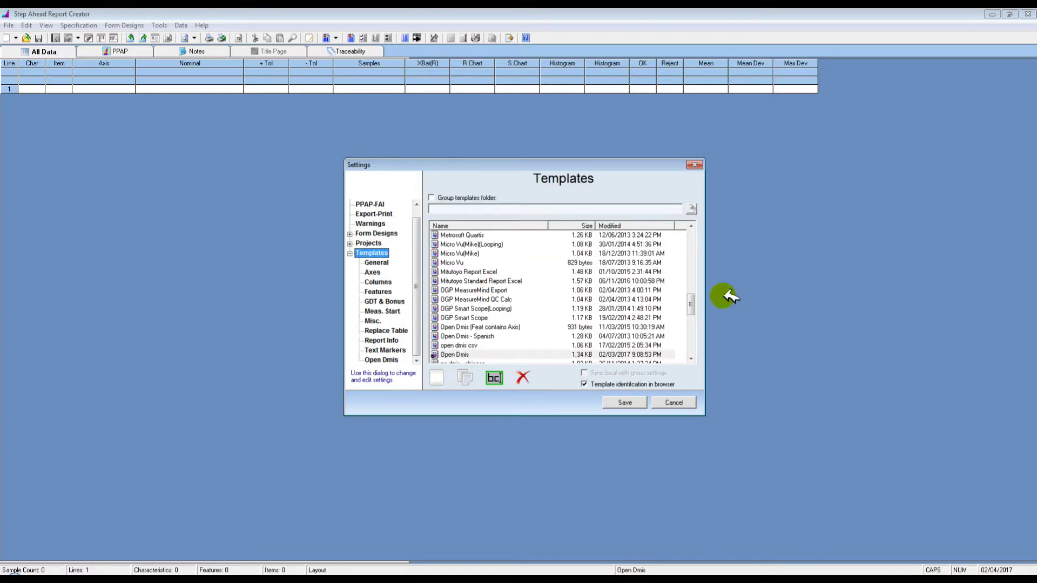
left_click_drag(693, 302, 695, 225)
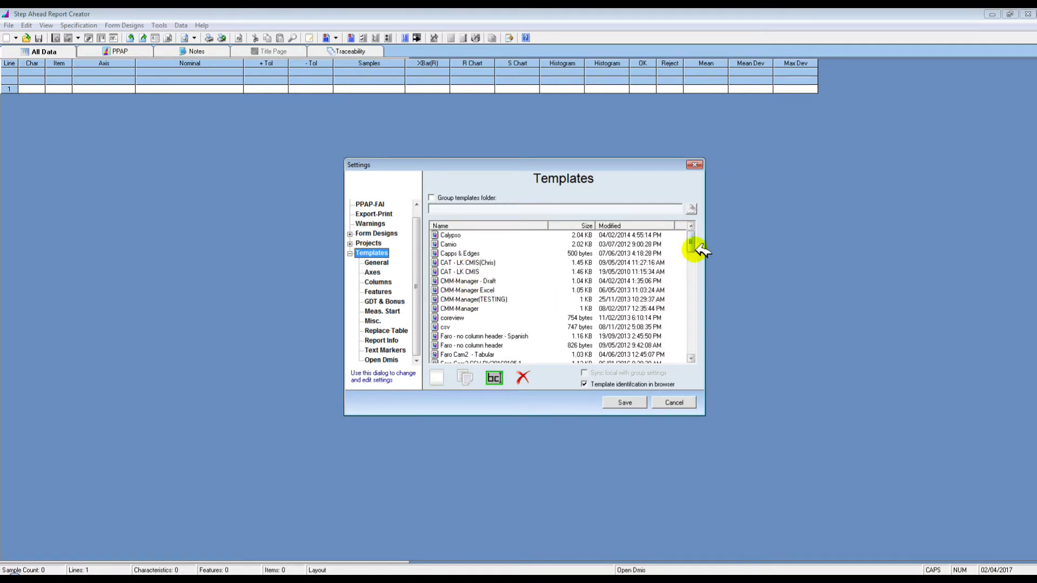
left_click_drag(693, 233, 697, 324)
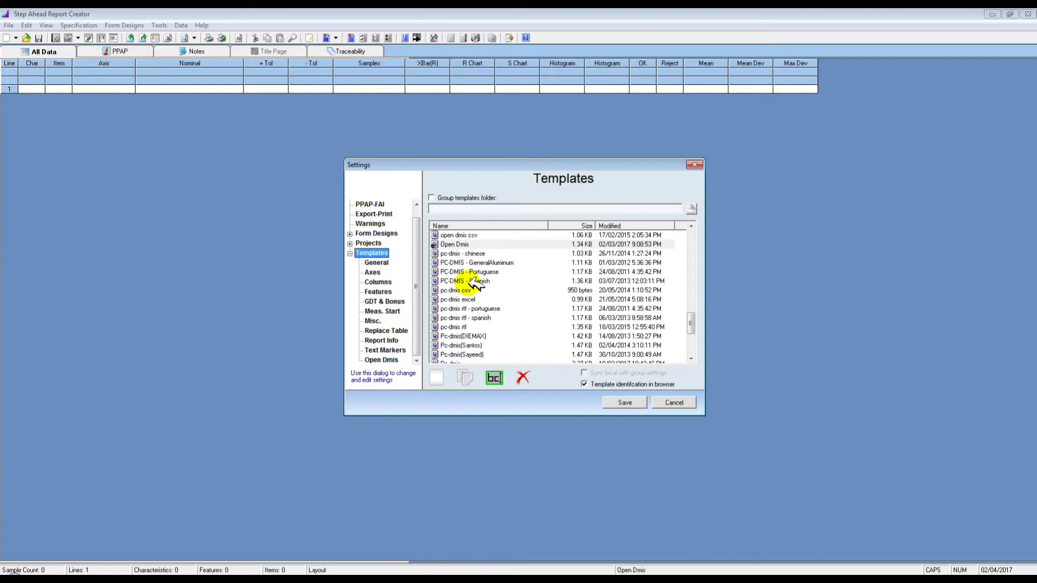
left_click(432, 197)
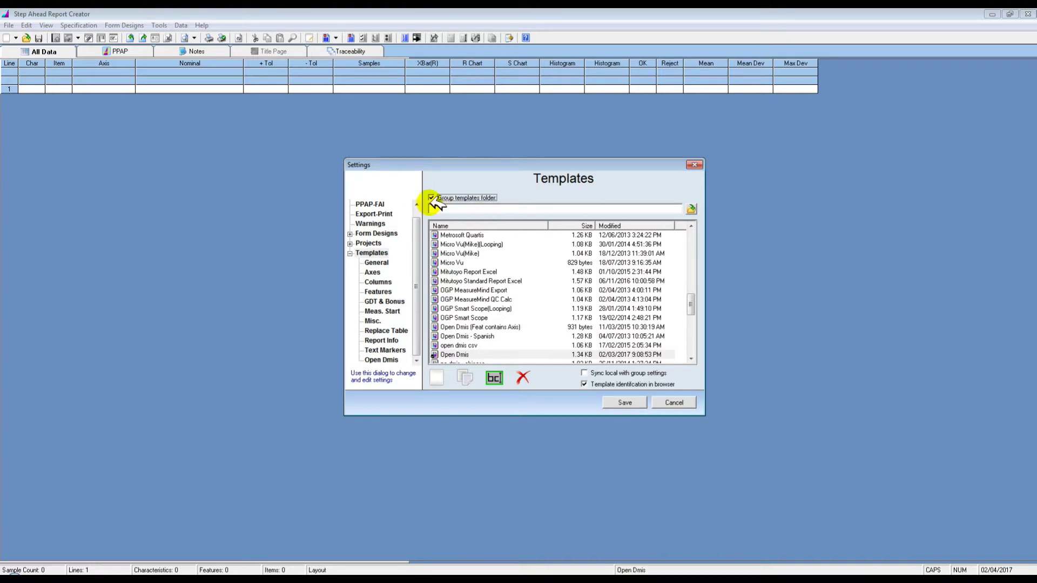
left_click(432, 198)
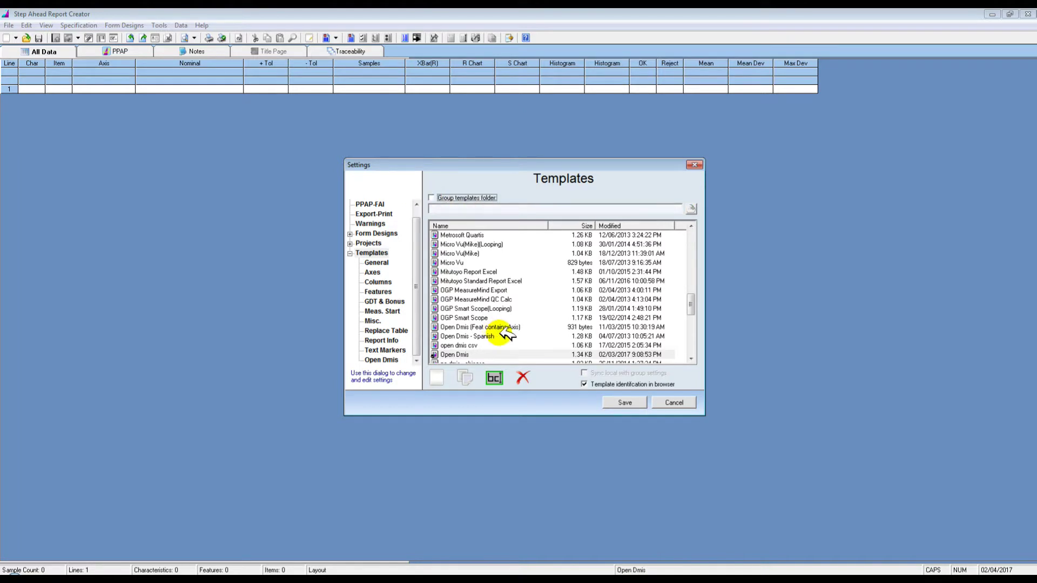
left_click_drag(693, 306, 694, 328)
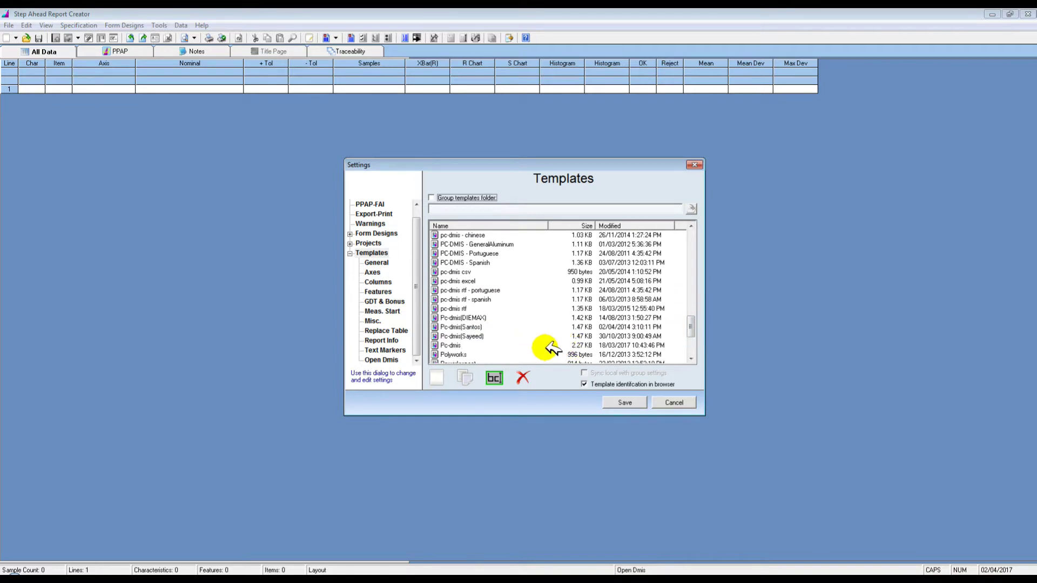
left_click_drag(694, 321, 689, 327)
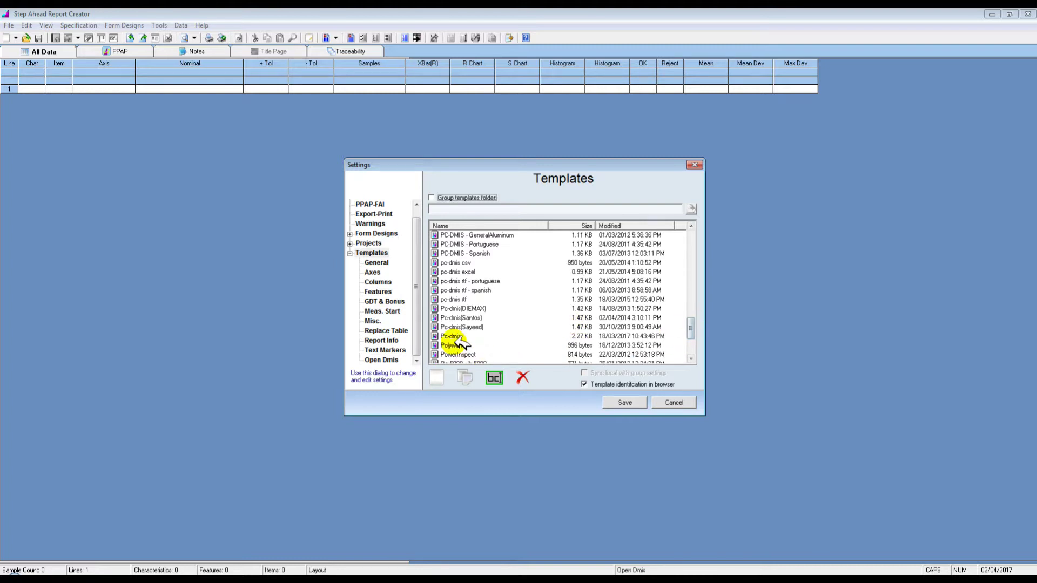
left_click(451, 334)
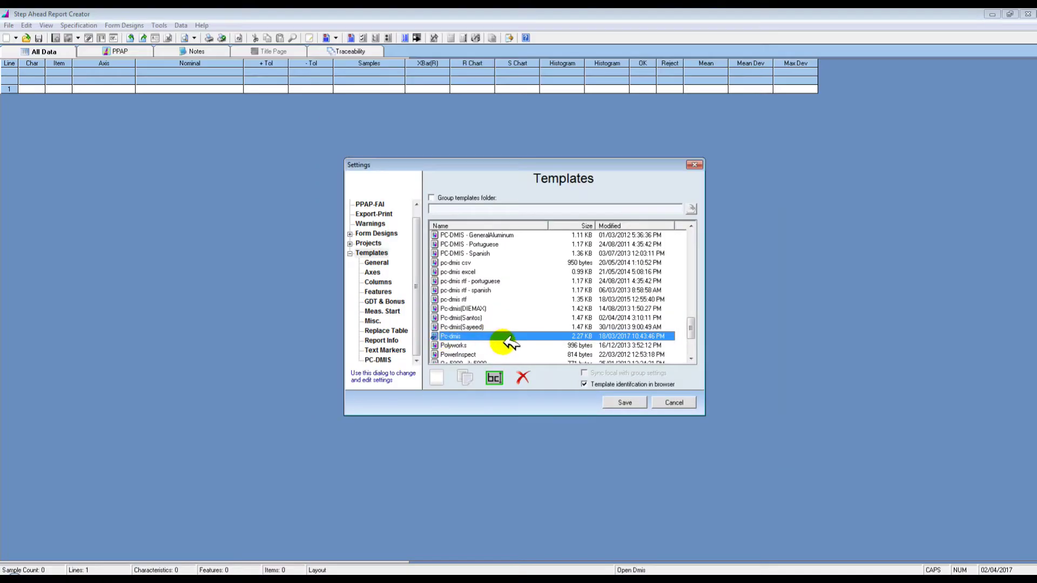
left_click(621, 403)
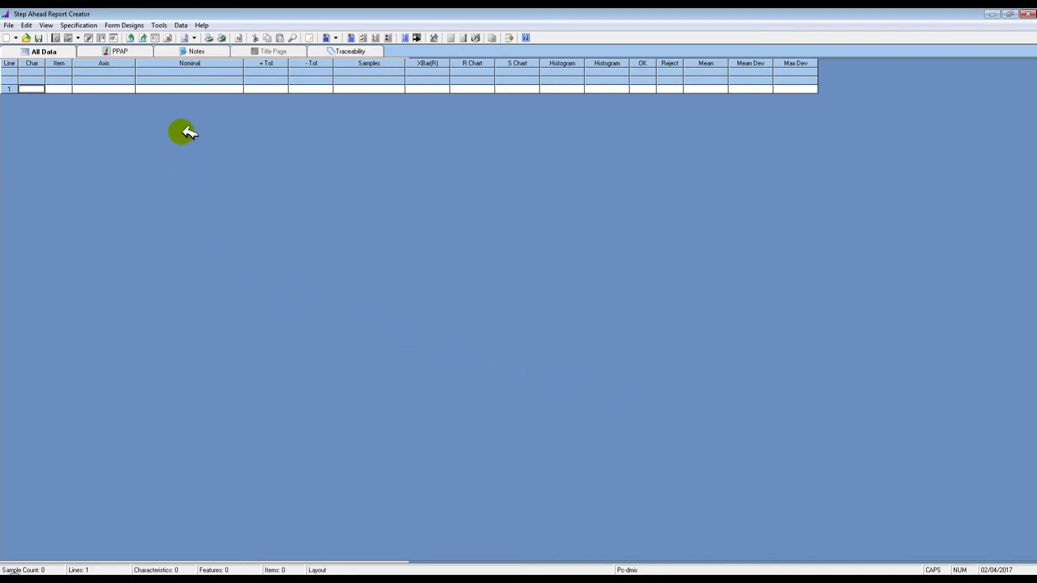
In the Form Designs data sheet layout settings, set the number of individual sample results per row to 3.
left_click(157, 25)
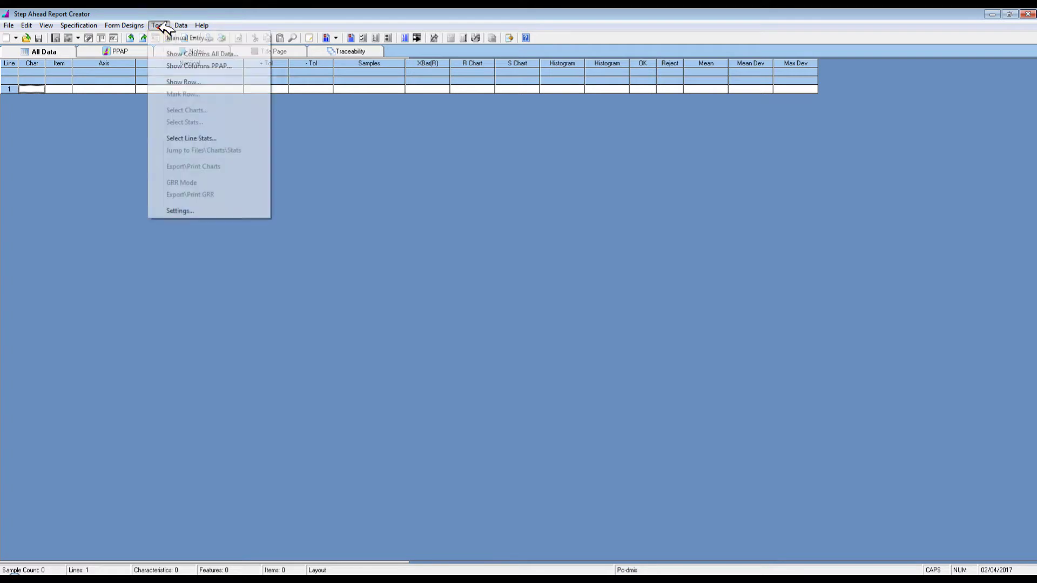
left_click(180, 210)
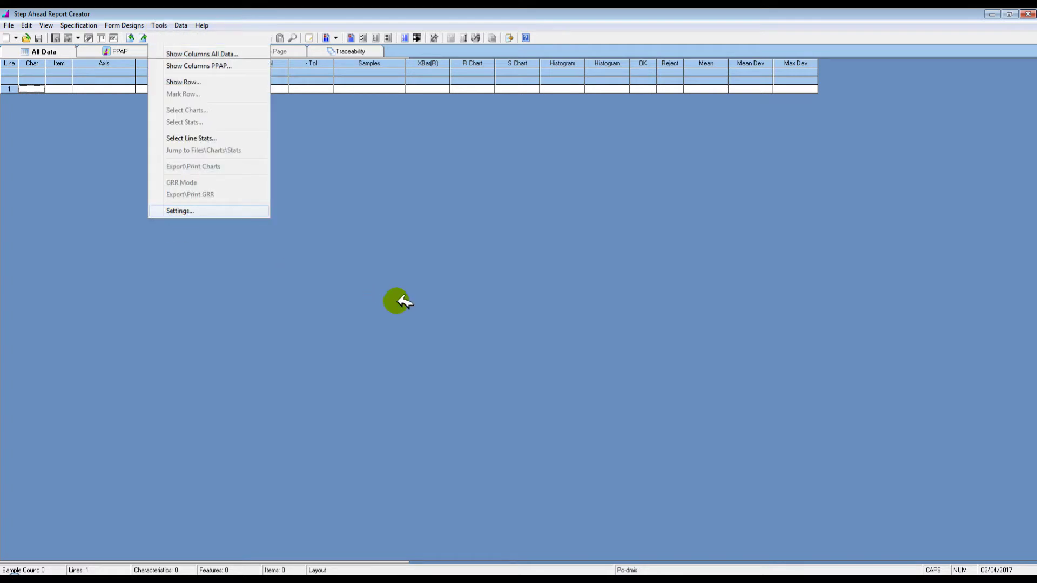
left_click(208, 214)
left_click(344, 249)
left_click(375, 267)
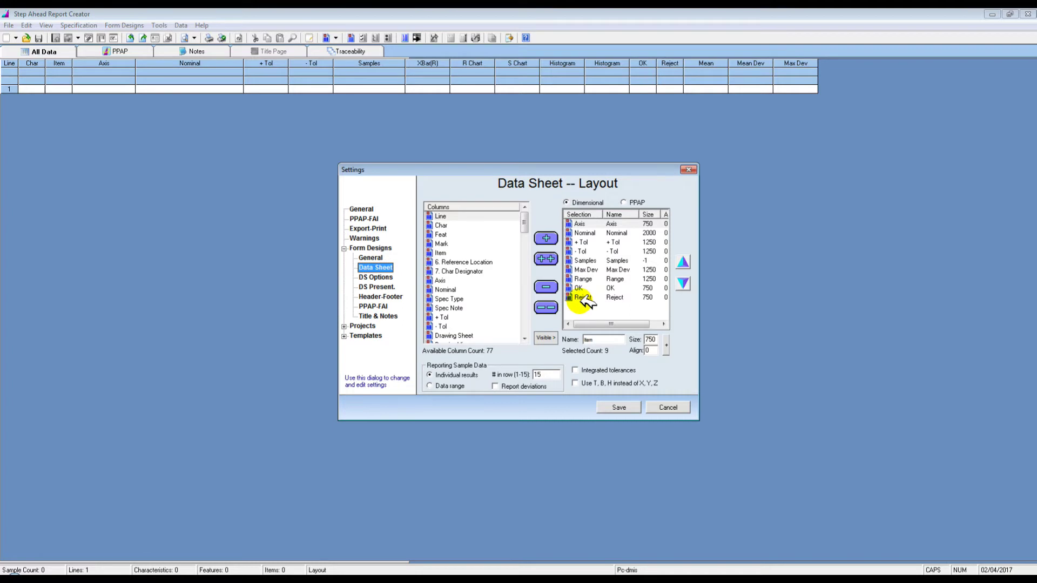
left_click(540, 376)
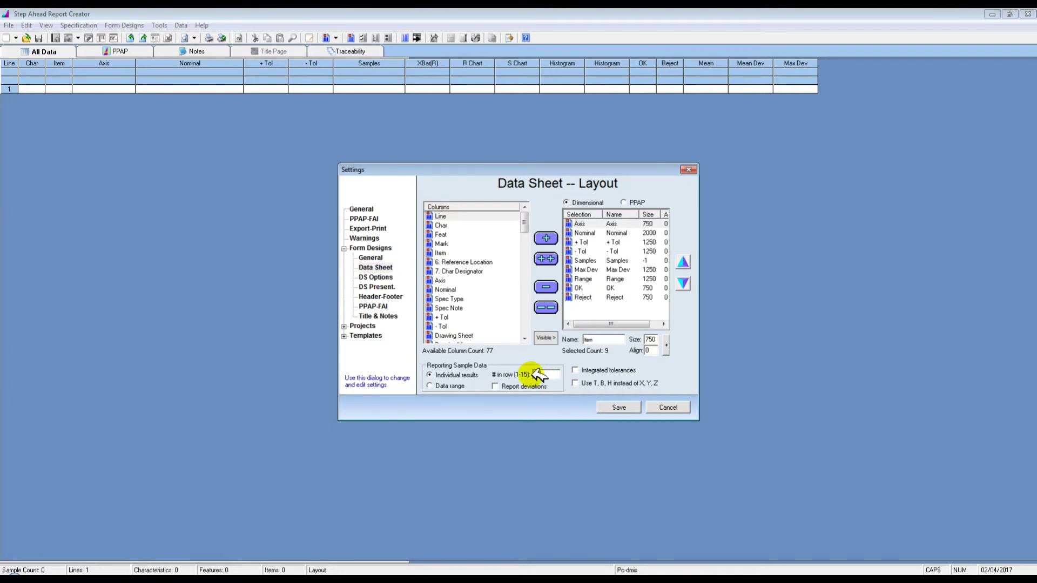
type("3")
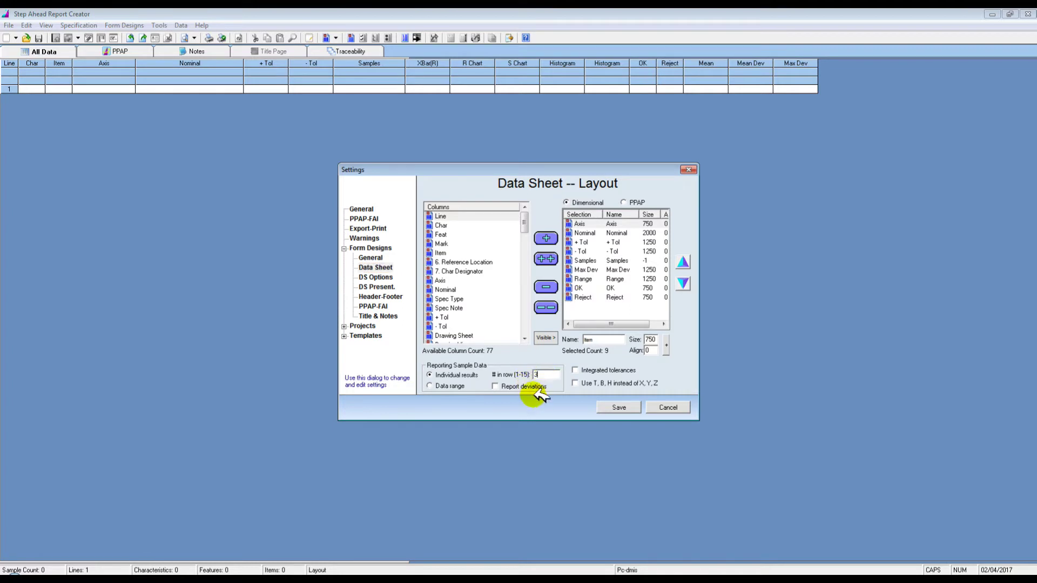
Review the available and selected data sheet columns, including Range and OK, and save the layout settings.
left_click_drag(524, 221, 585, 270)
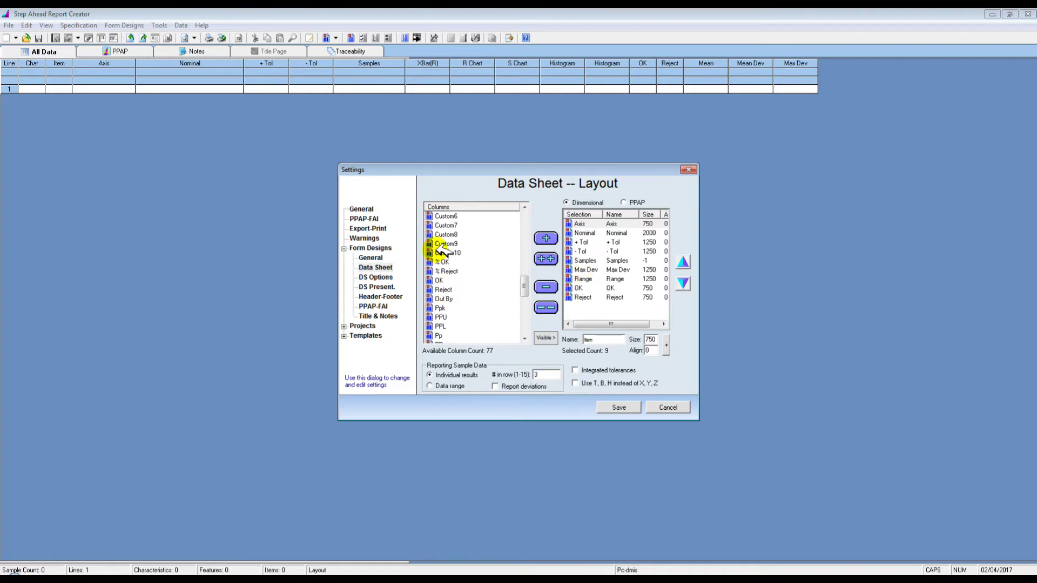
left_click_drag(525, 286, 526, 323)
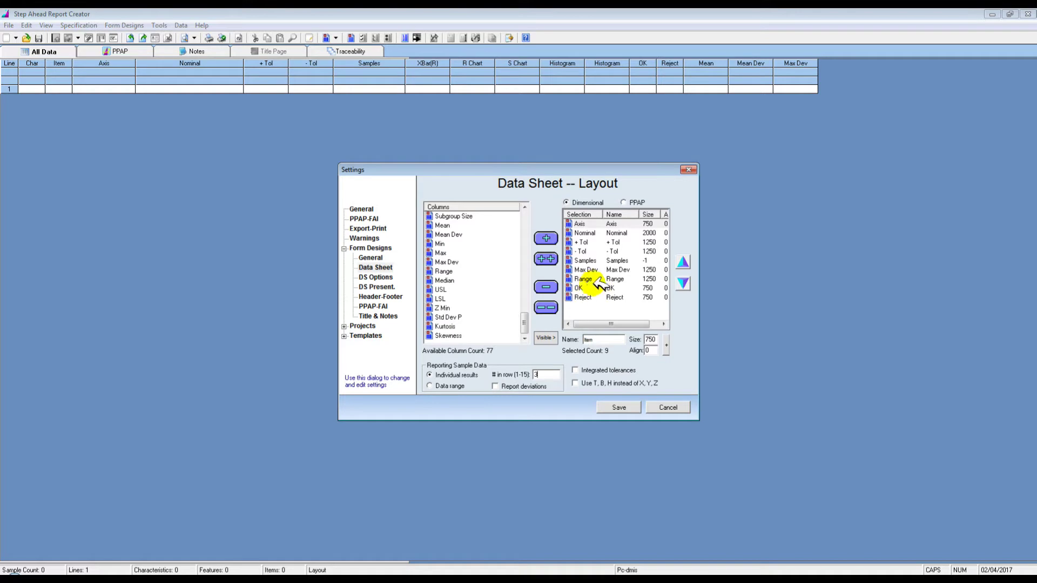
left_click(589, 278)
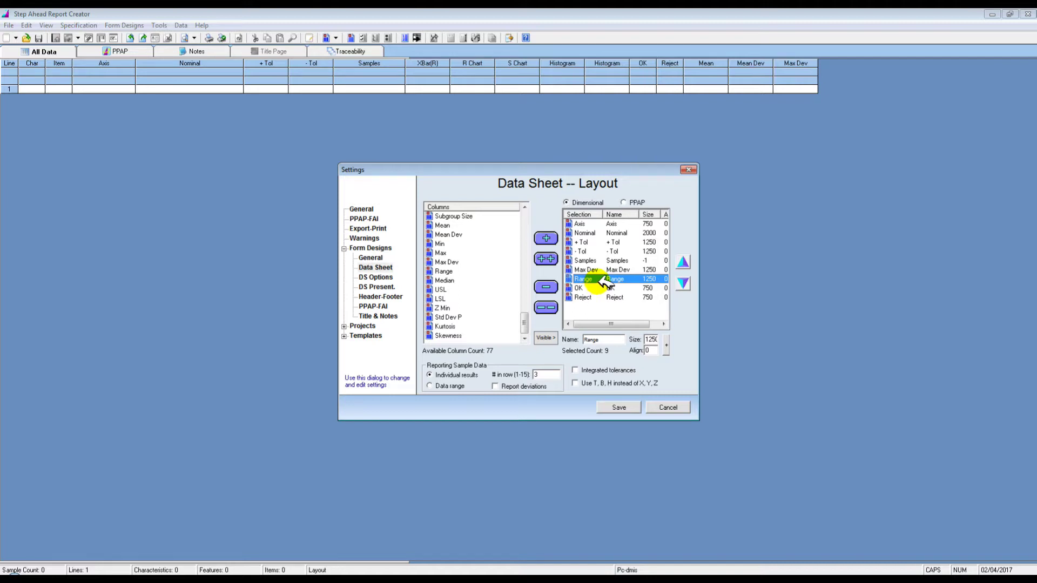
left_click(585, 288)
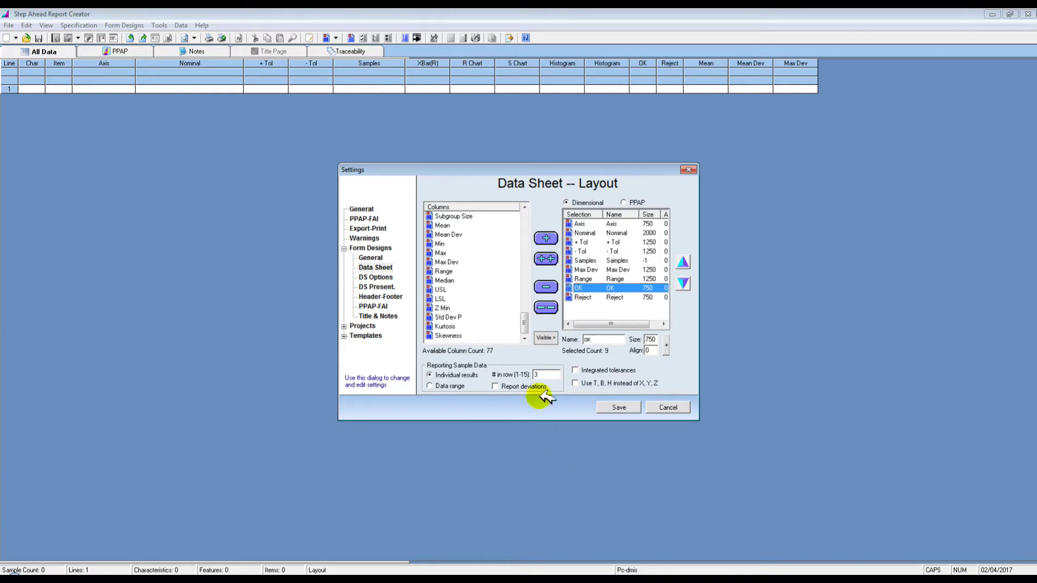
left_click(544, 374)
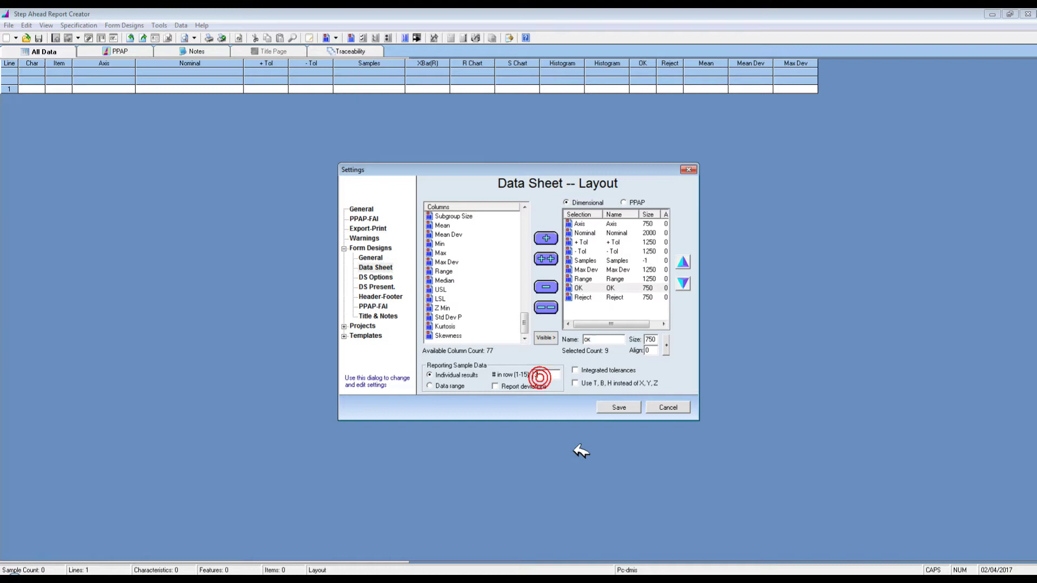
left_click(618, 407)
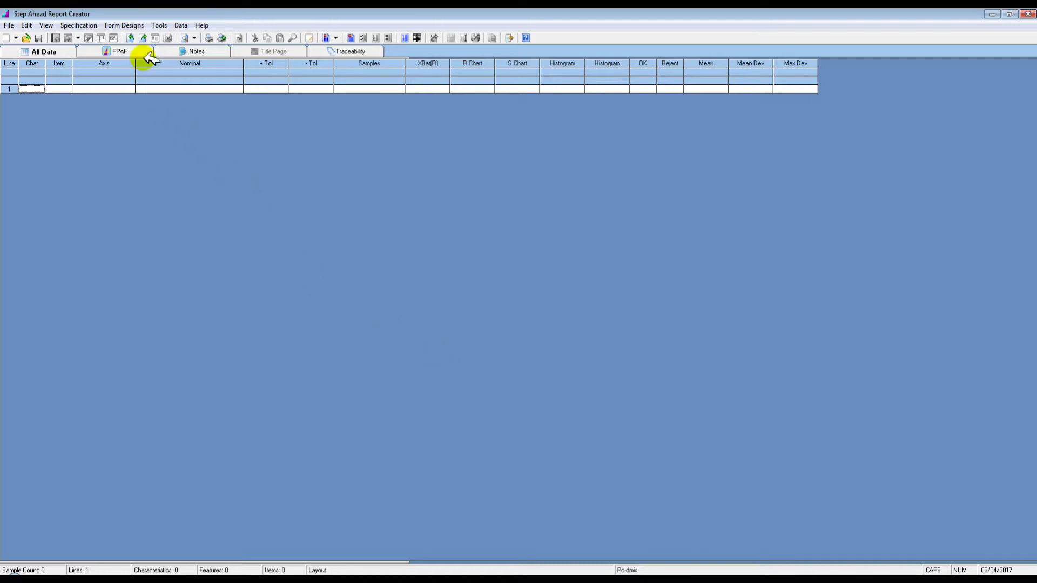
Import the report files T-1286 FRONT #1.RTF, #2.RTF and #3.RTF from the PC-DMIS sample data folder.
left_click(133, 37)
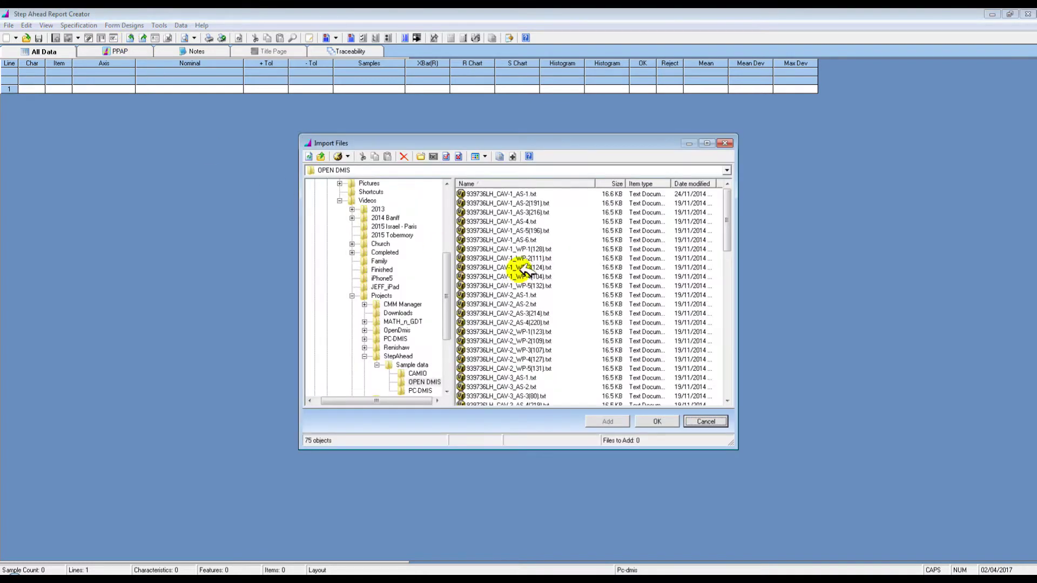
left_click(421, 391)
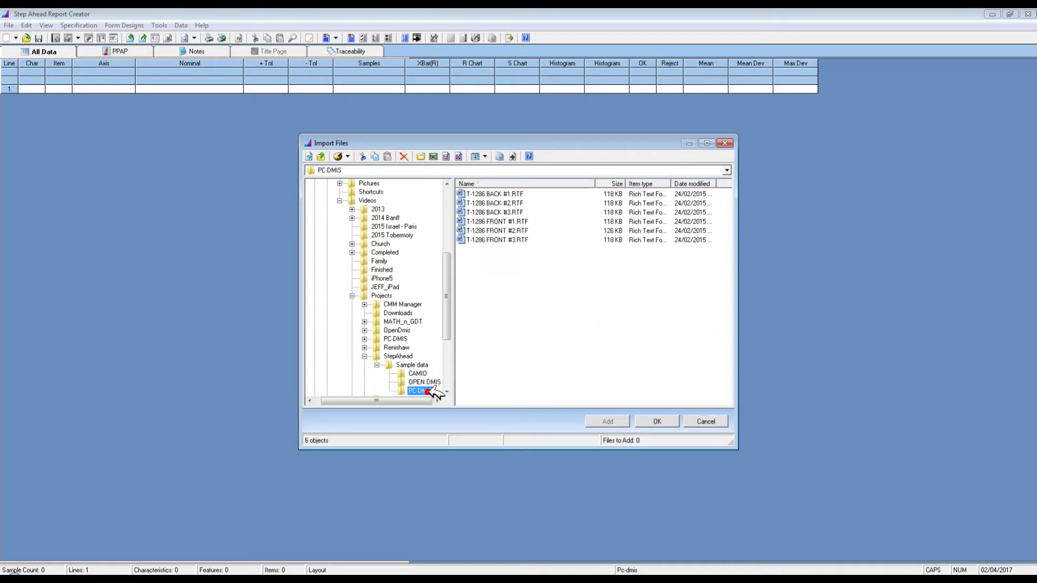
left_click(503, 221)
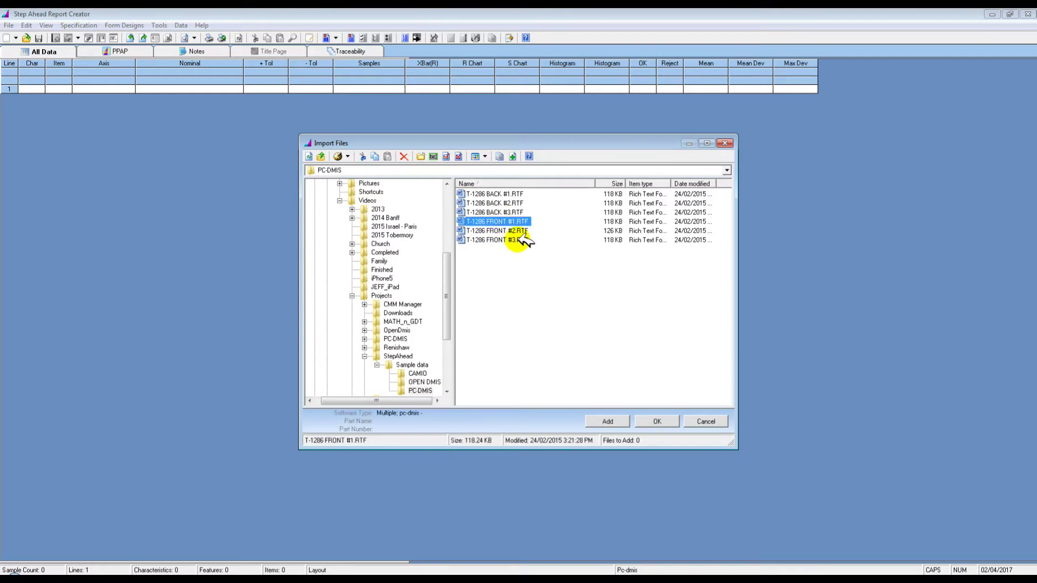
left_click(522, 240, "shift")
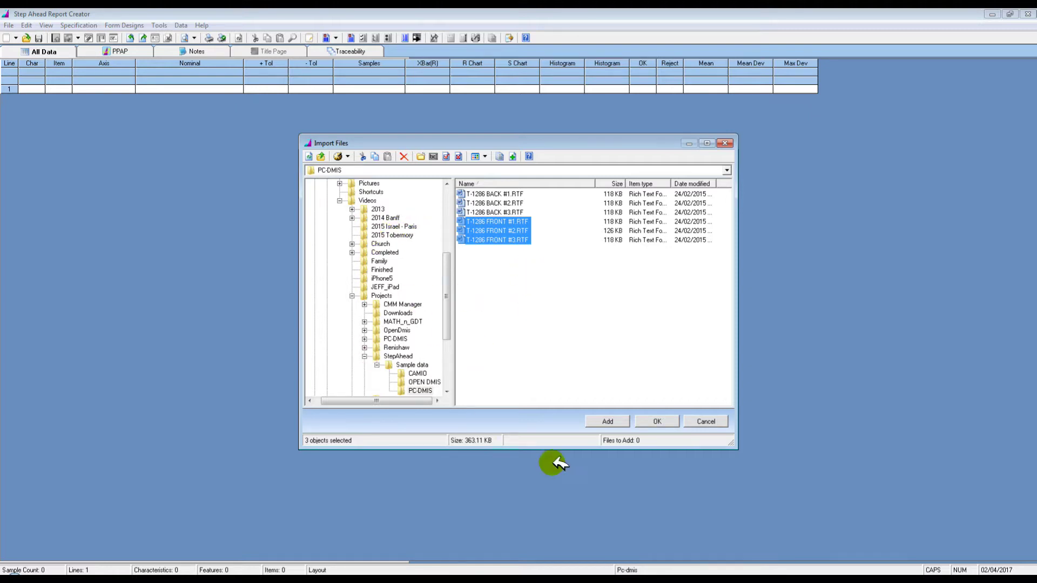
left_click(599, 421)
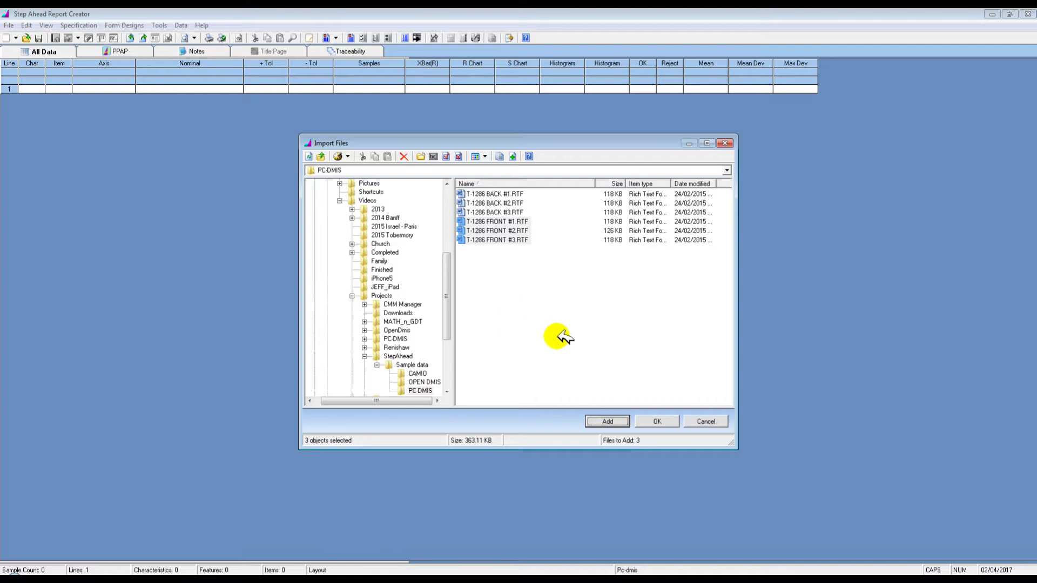
left_click(659, 421)
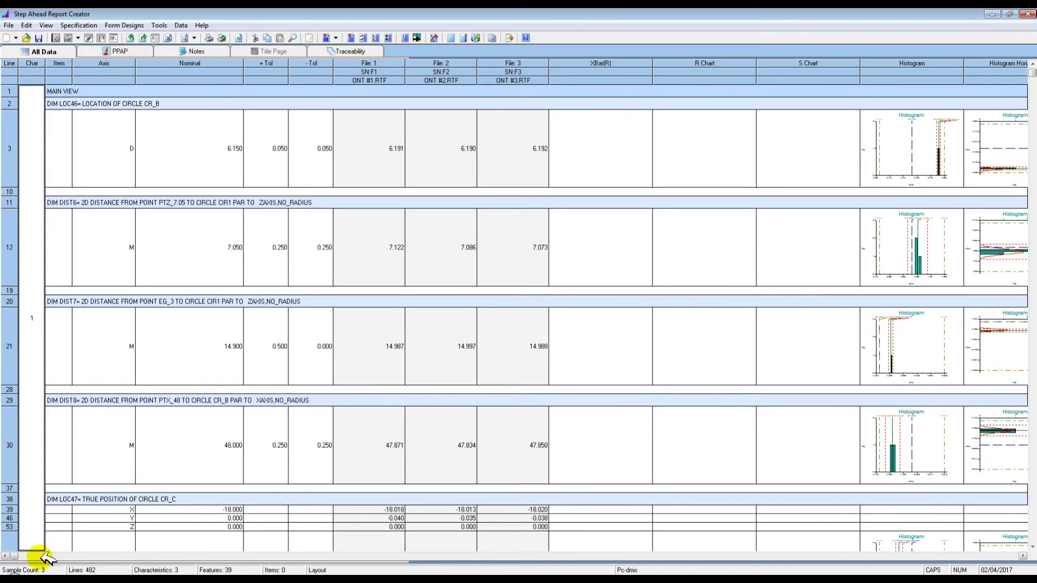
Examine the imported results across all columns, including an enlarged preview of the horizontal histogram for the location of circle CR_B.
left_click(683, 557)
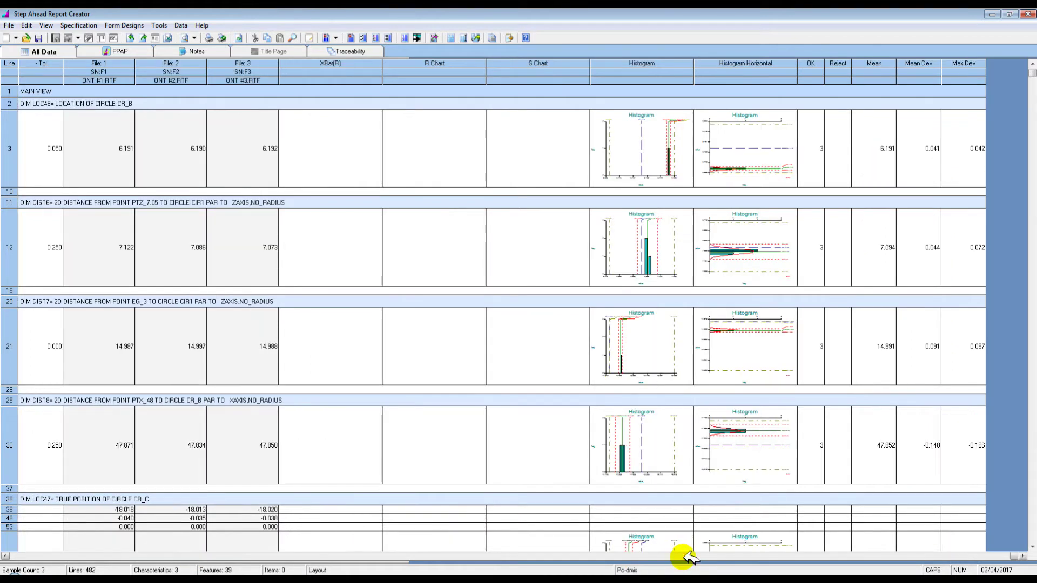
left_click(755, 148)
double_click(760, 149)
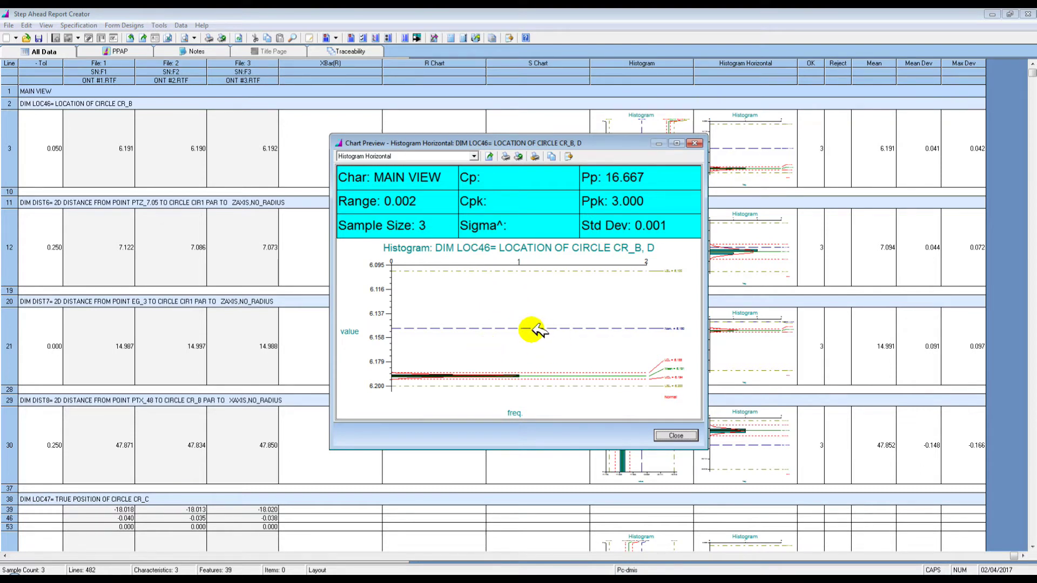
left_click(695, 143)
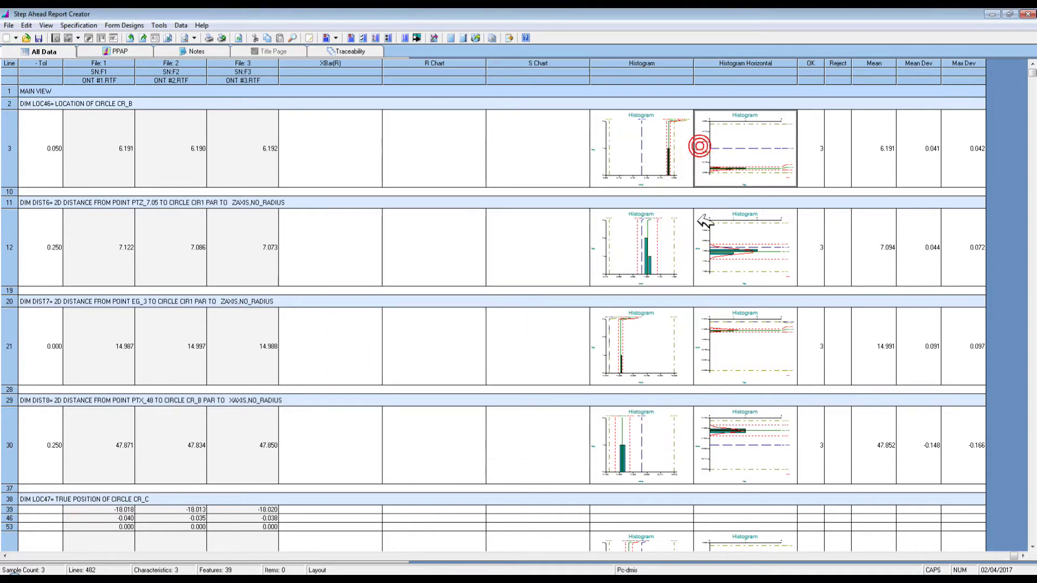
left_click(647, 155)
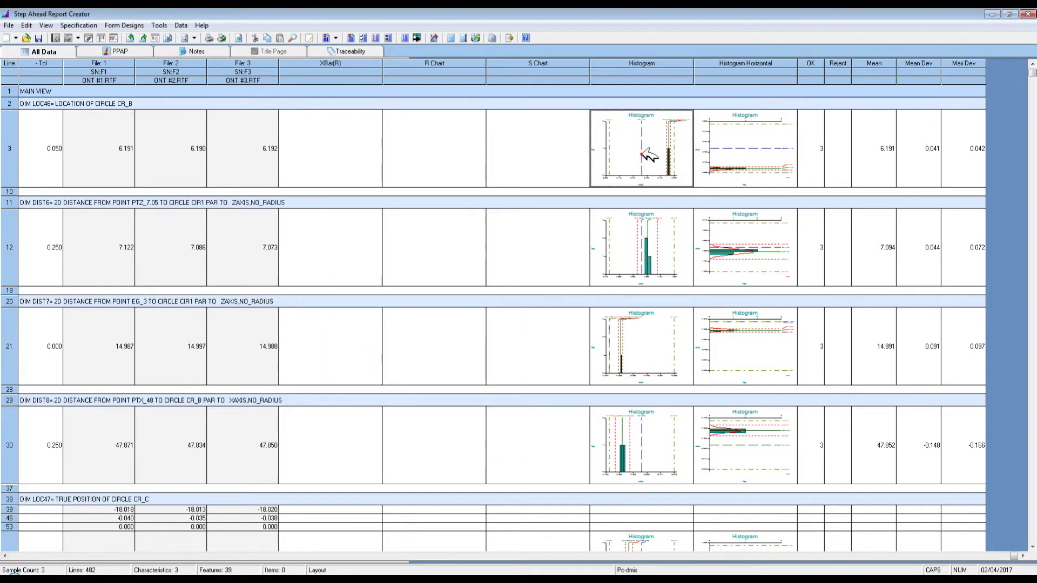
left_click(841, 559)
left_click(967, 558)
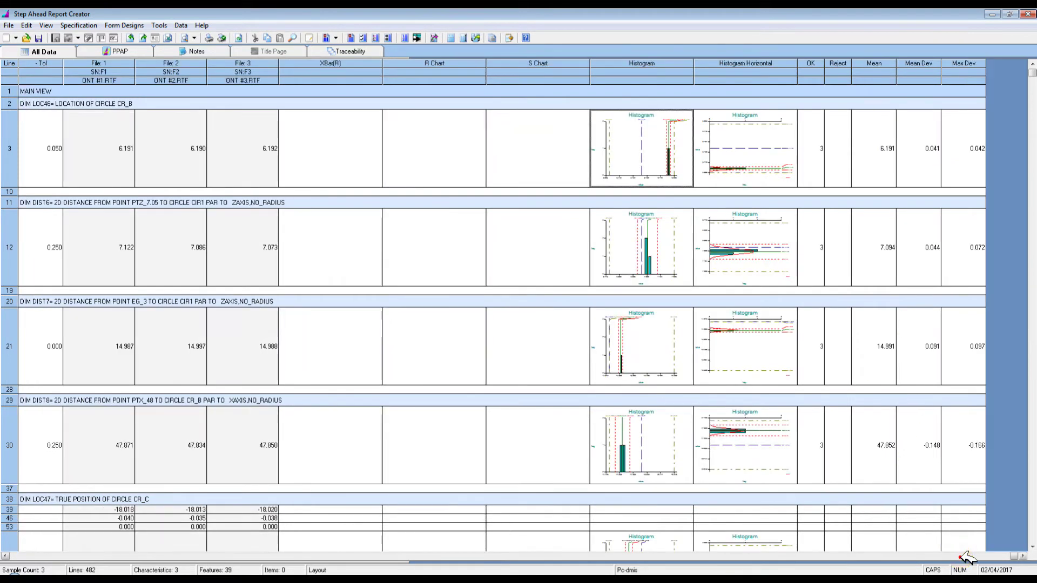
left_click(24, 558)
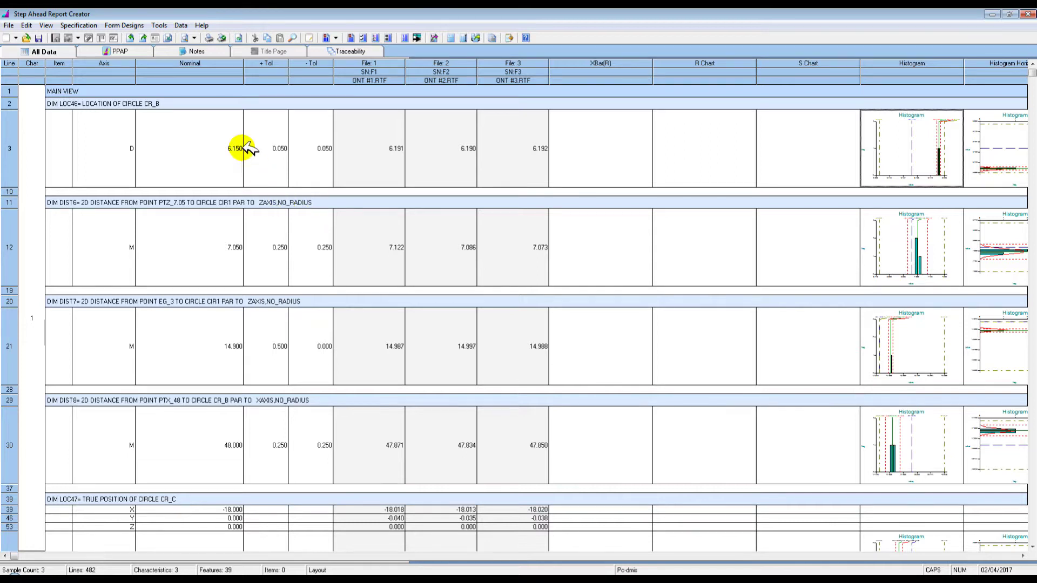
Preview the data sheet report for the three FRONT files at several magnifications and check the PDF export options without exporting.
left_click(187, 38)
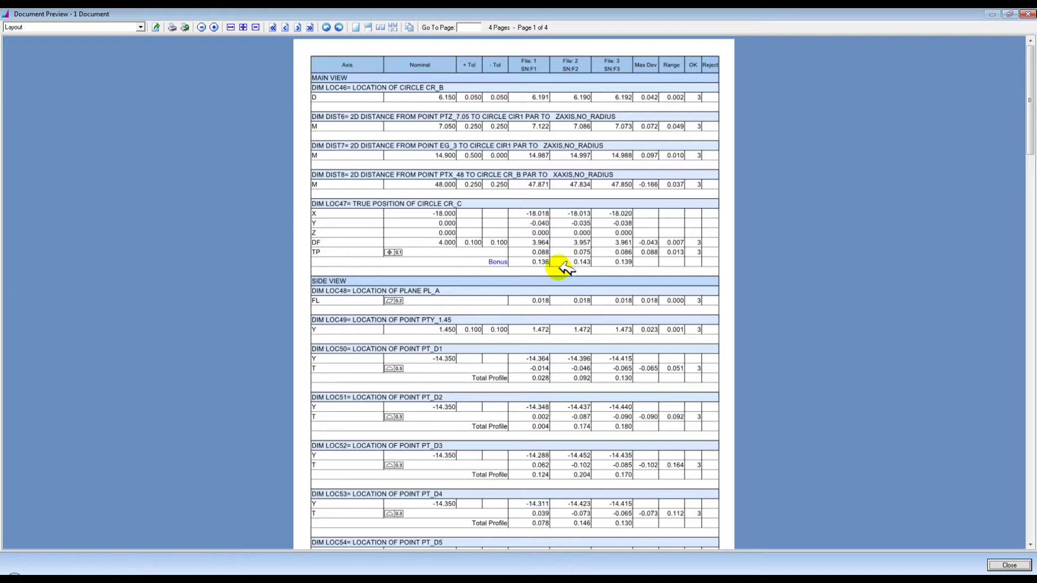
left_click(215, 27)
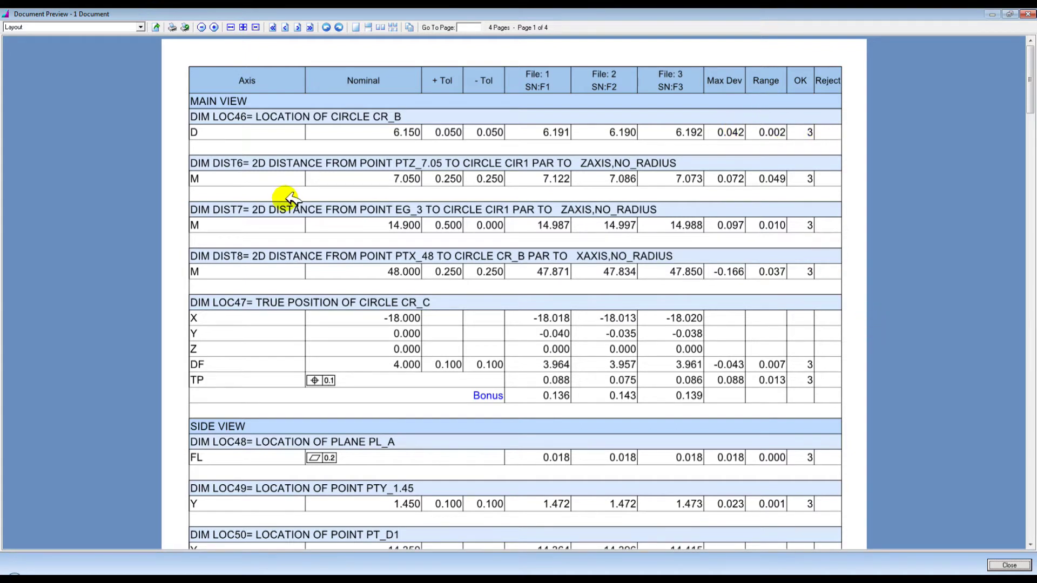
left_click(156, 27)
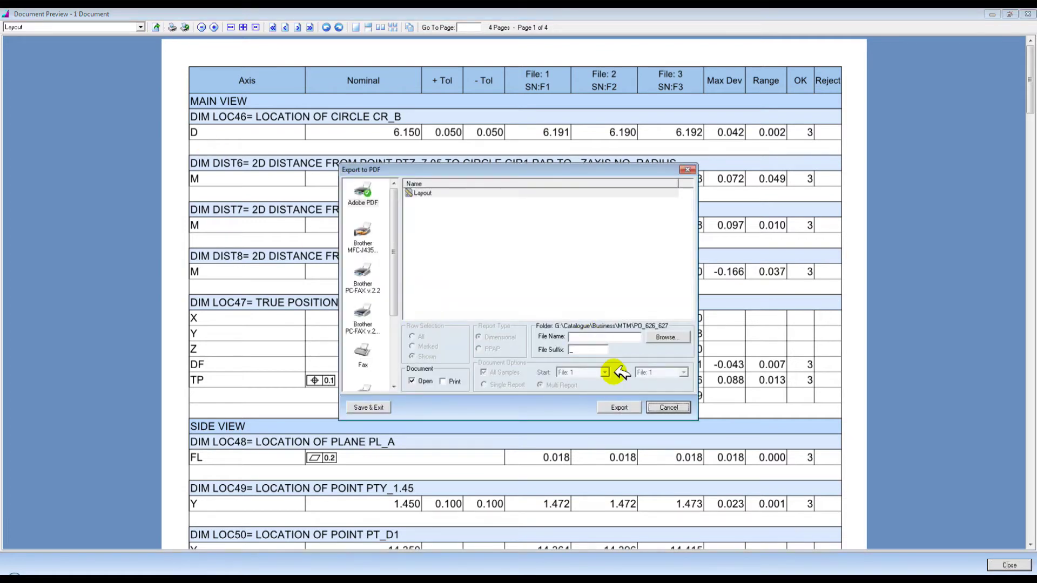
left_click(669, 407)
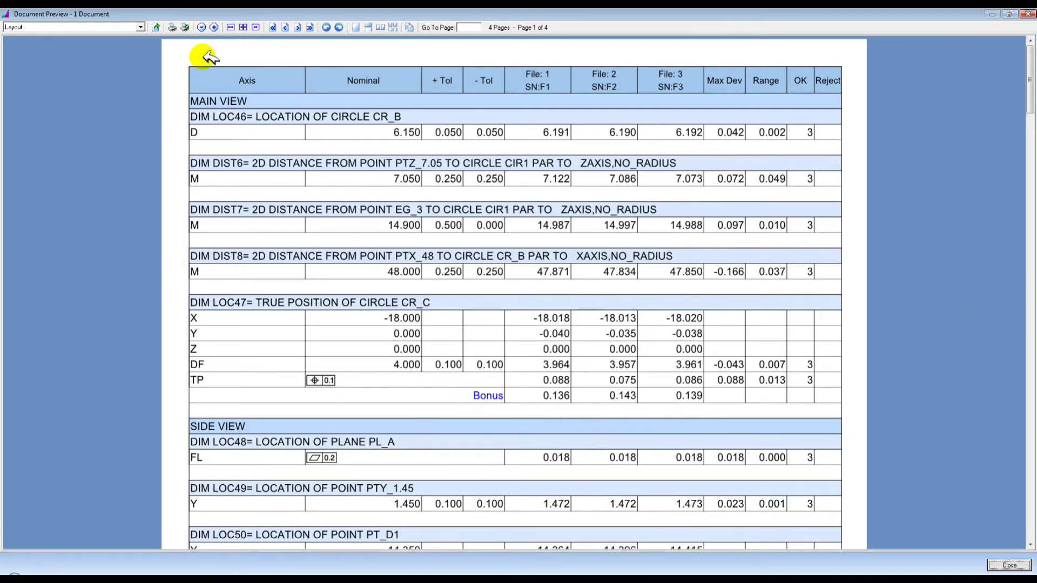
left_click(201, 27)
left_click(201, 27)
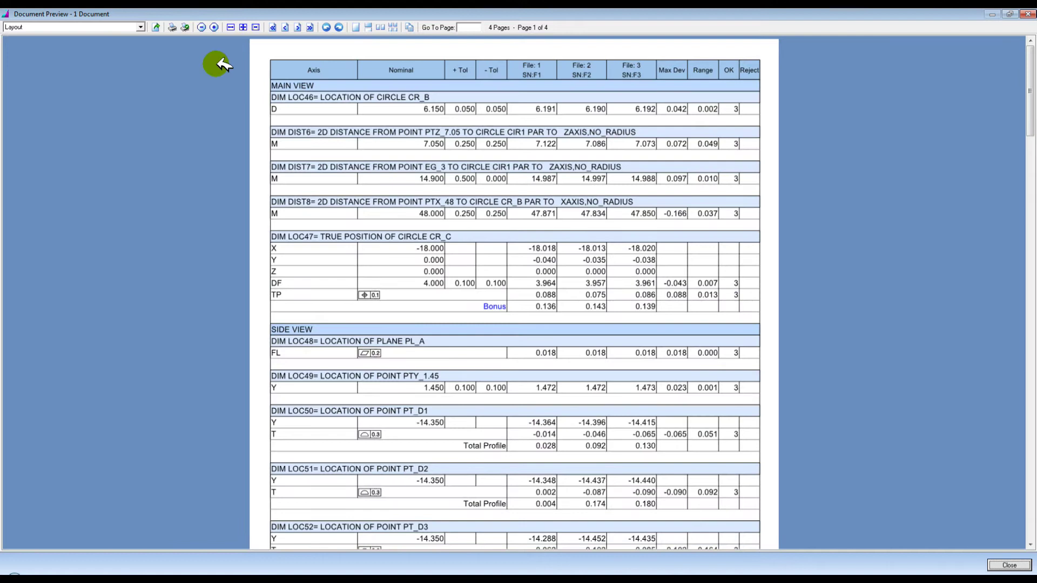
left_click(203, 27)
left_click(203, 27)
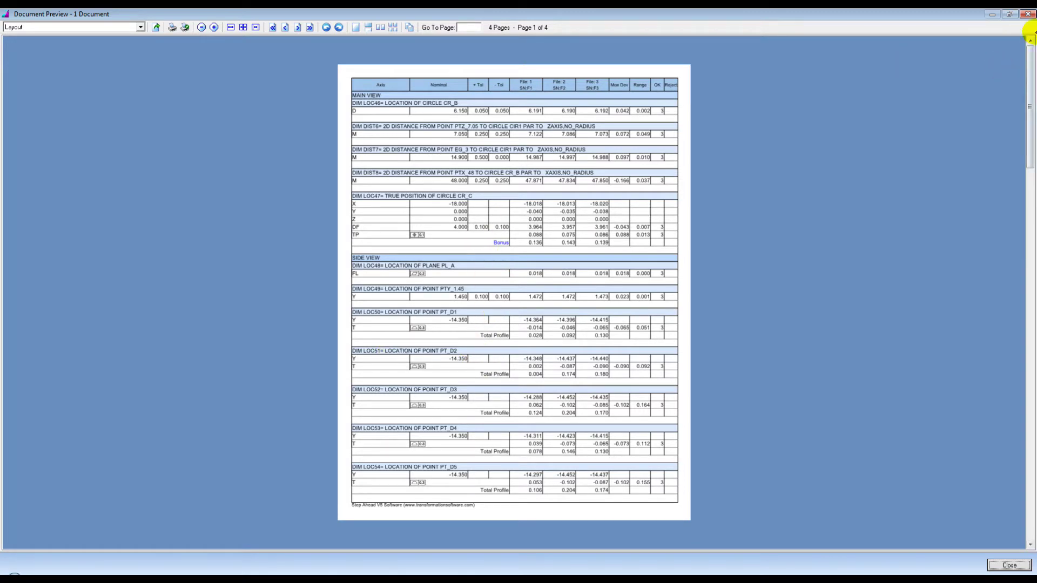
left_click(1027, 15)
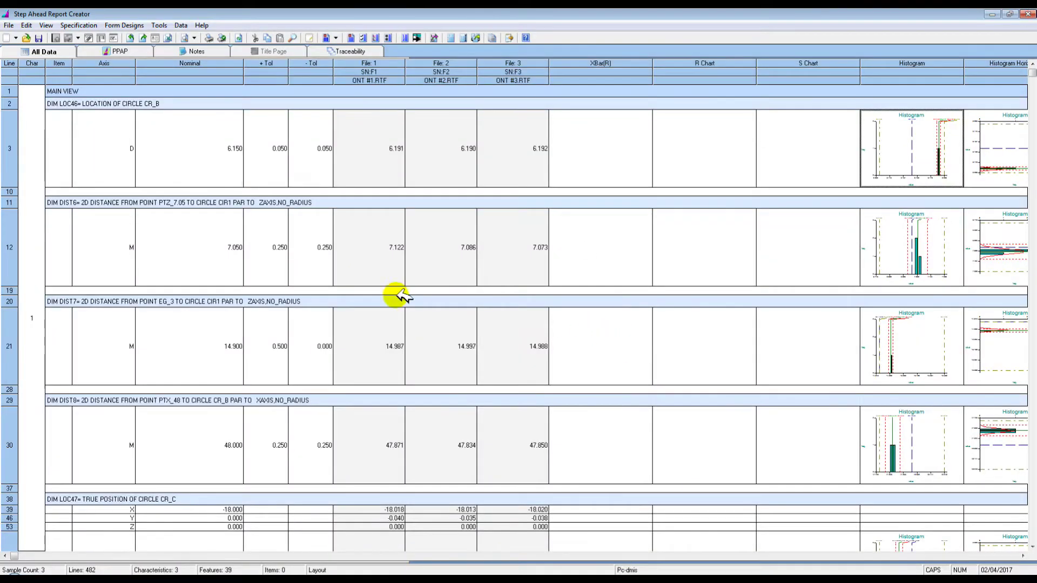
Import the report files T-1286 BACK #1.RTF, #2.RTF and #3.RTF from the PC-DMIS sample data folder.
left_click(133, 38)
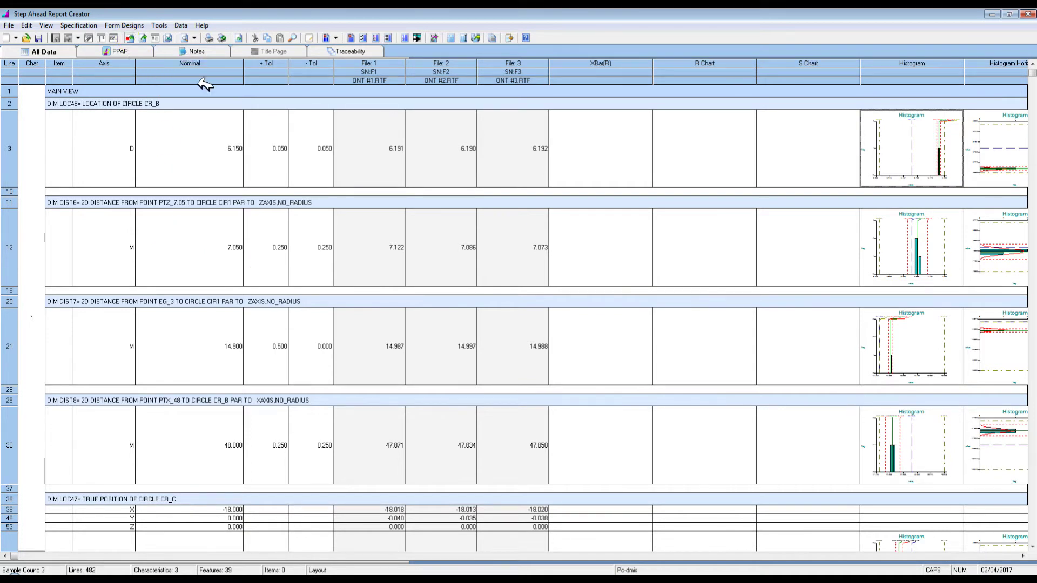
left_click(490, 194)
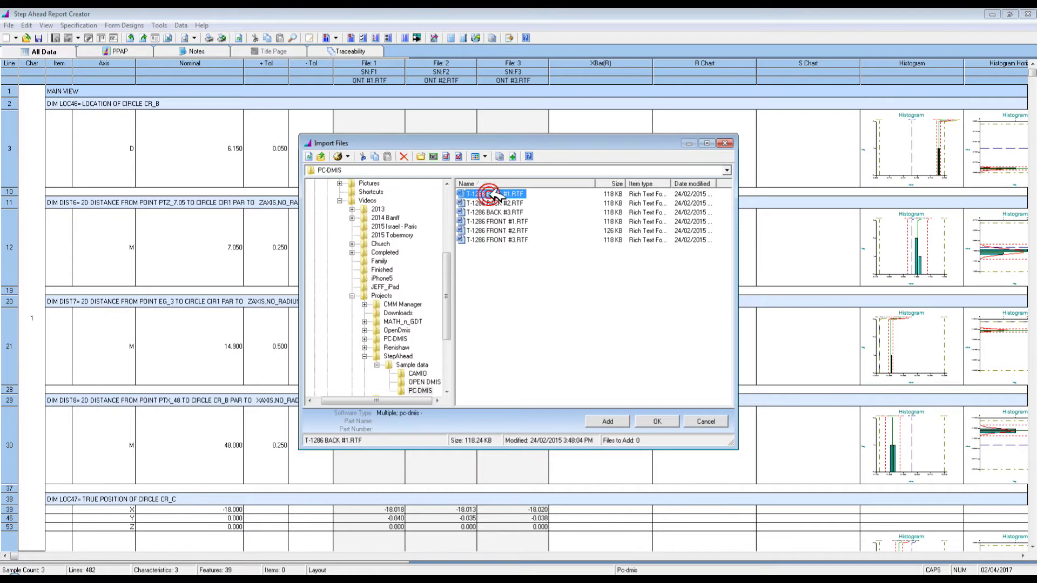
left_click(508, 210)
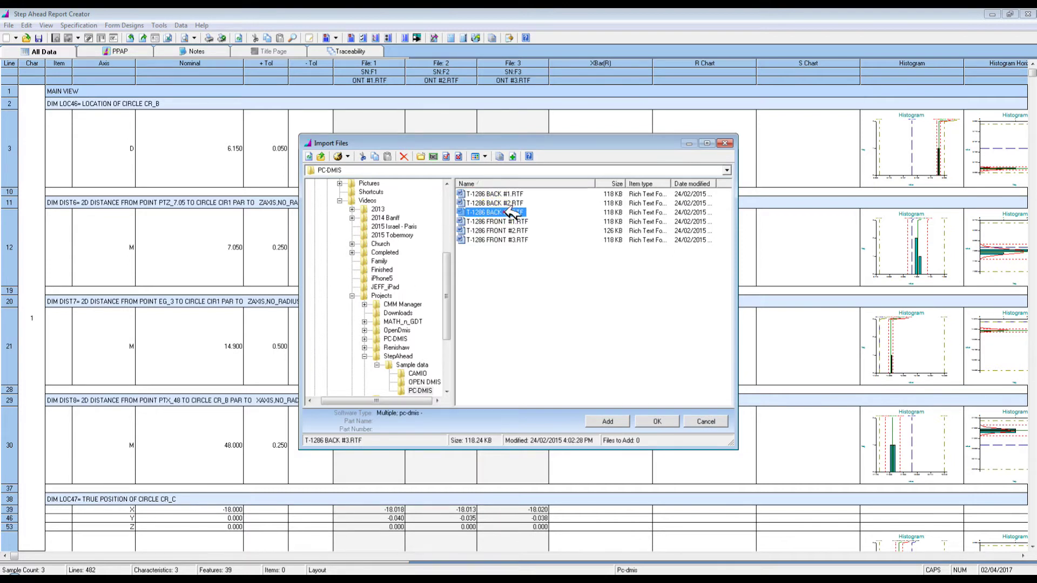
left_click(501, 193)
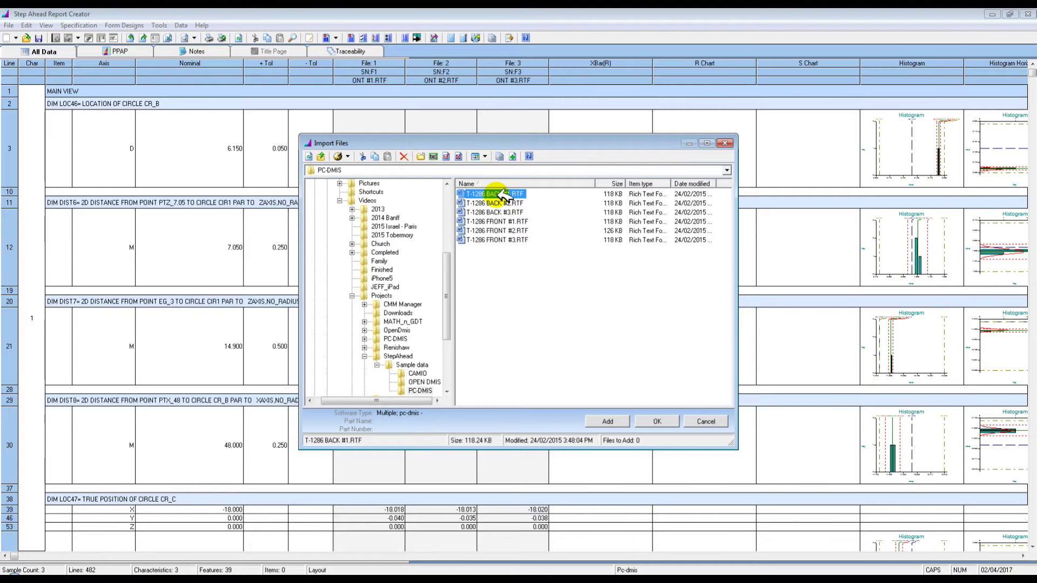
left_click(512, 212, "shift")
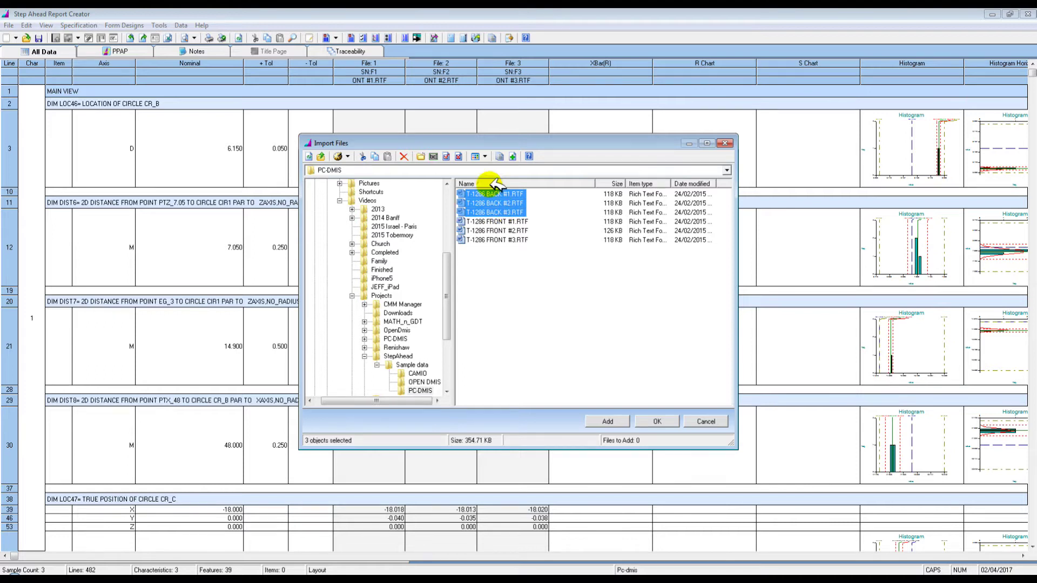
left_click(605, 421)
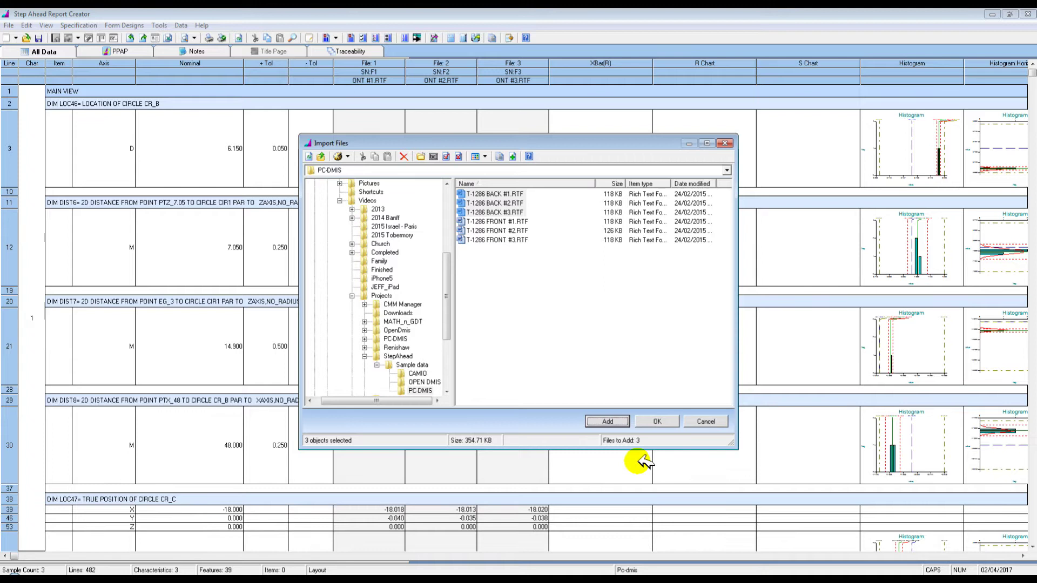
left_click(657, 421)
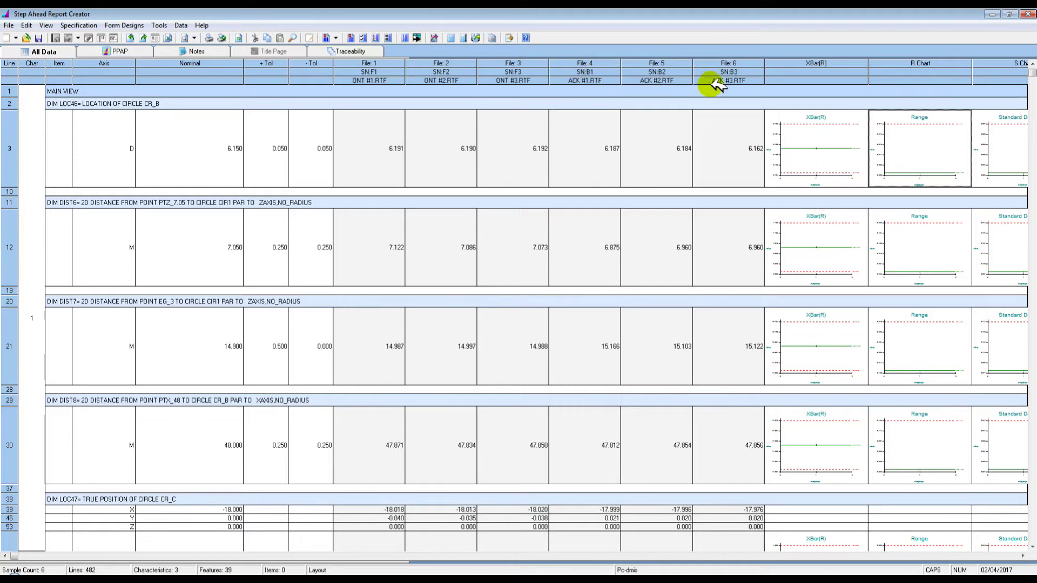
Examine the charts and statistics for all six samples, enlarging the horizontal histogram for distance DIST6.
left_click(829, 556)
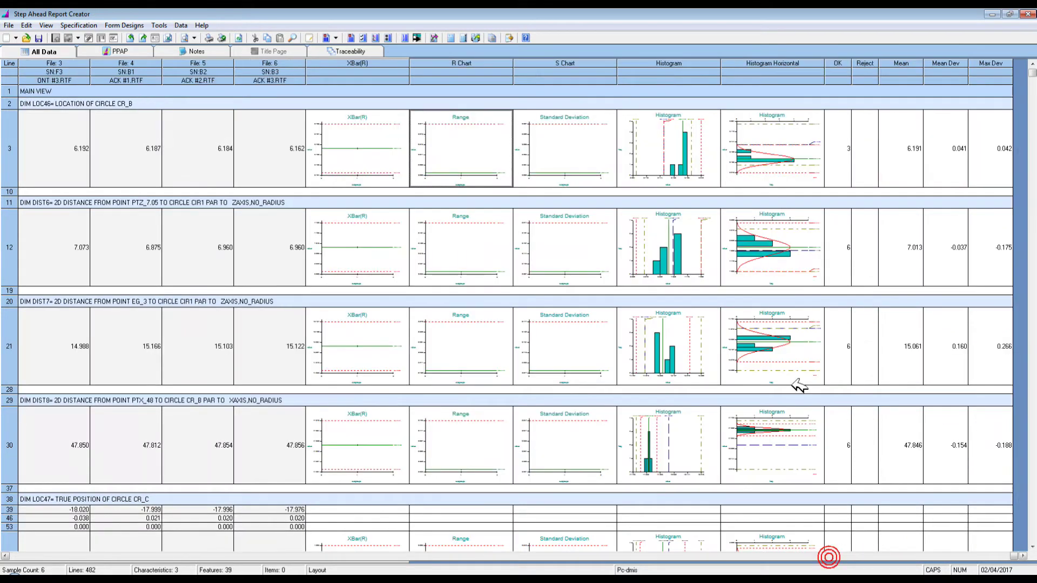
double_click(767, 252)
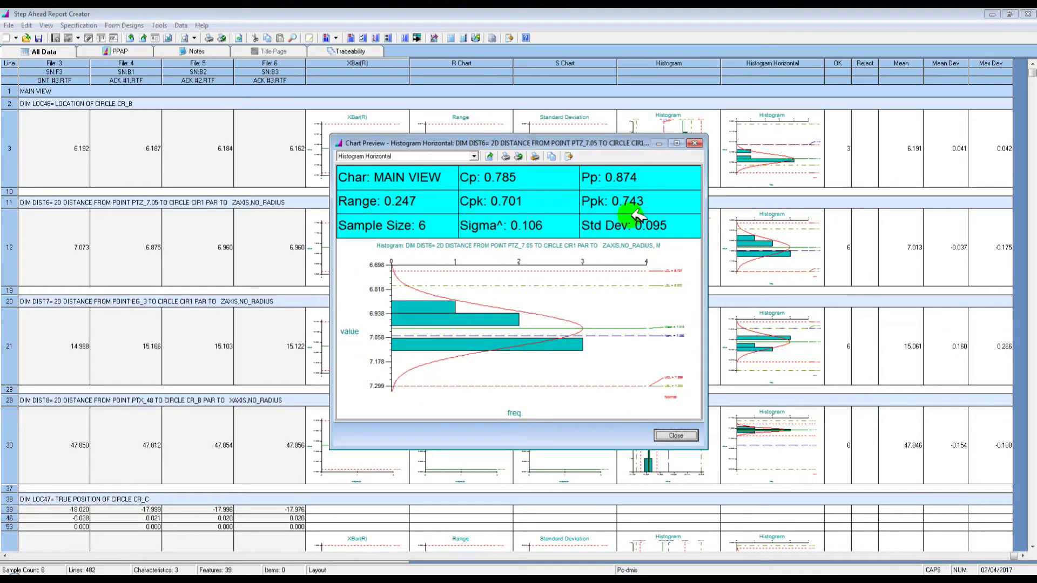
left_click(695, 144)
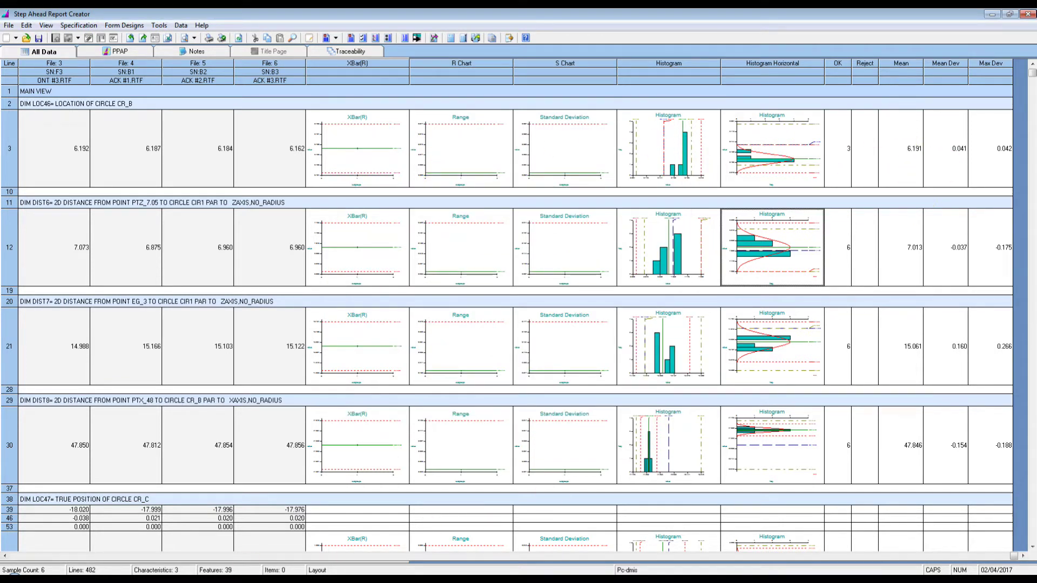
left_click(32, 556)
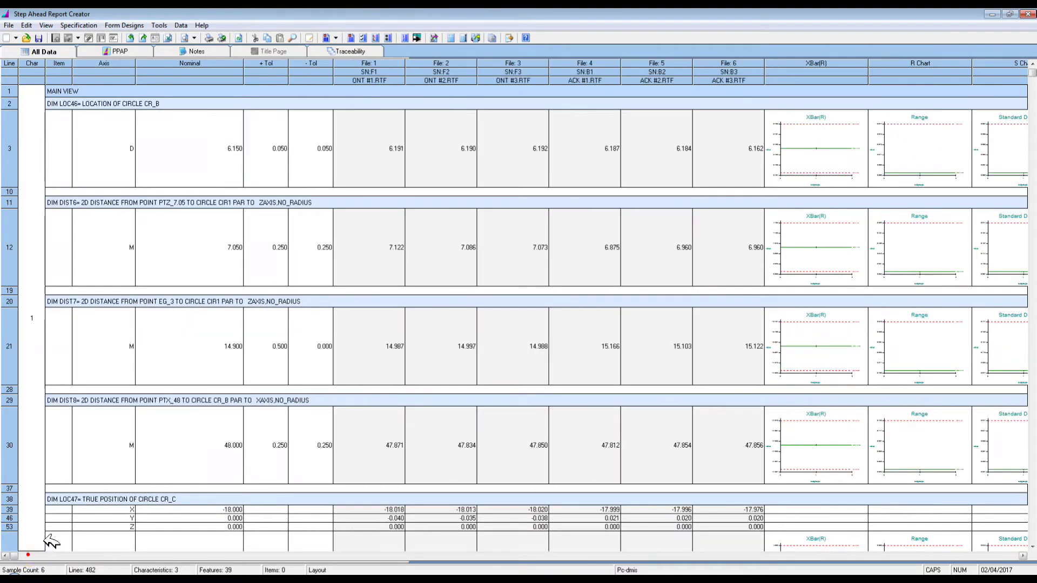
Preview the report documents, switching to the second Layout document that covers files 4 to 6, and close the preview.
left_click(189, 37)
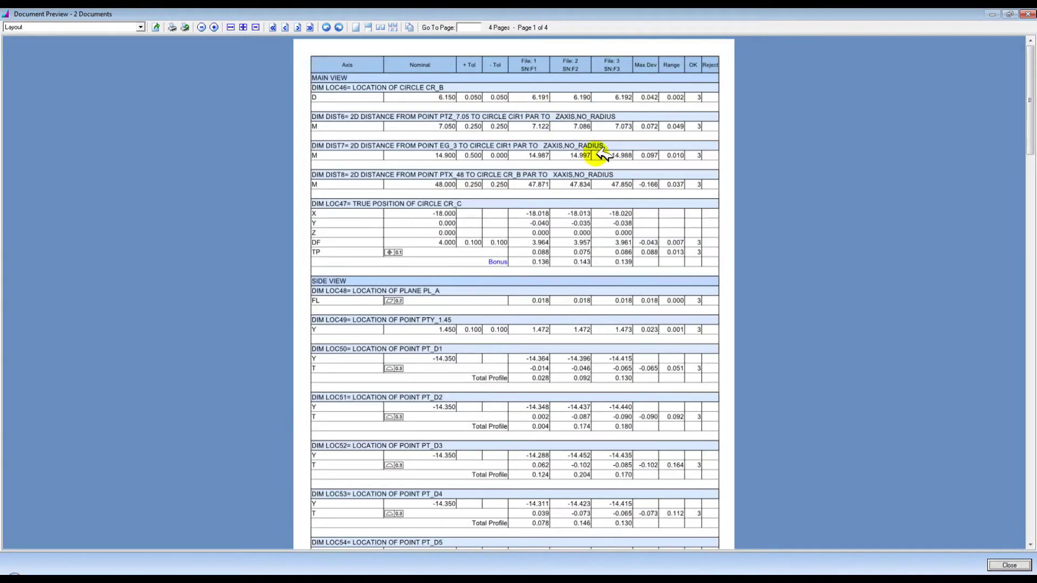
left_click(142, 26)
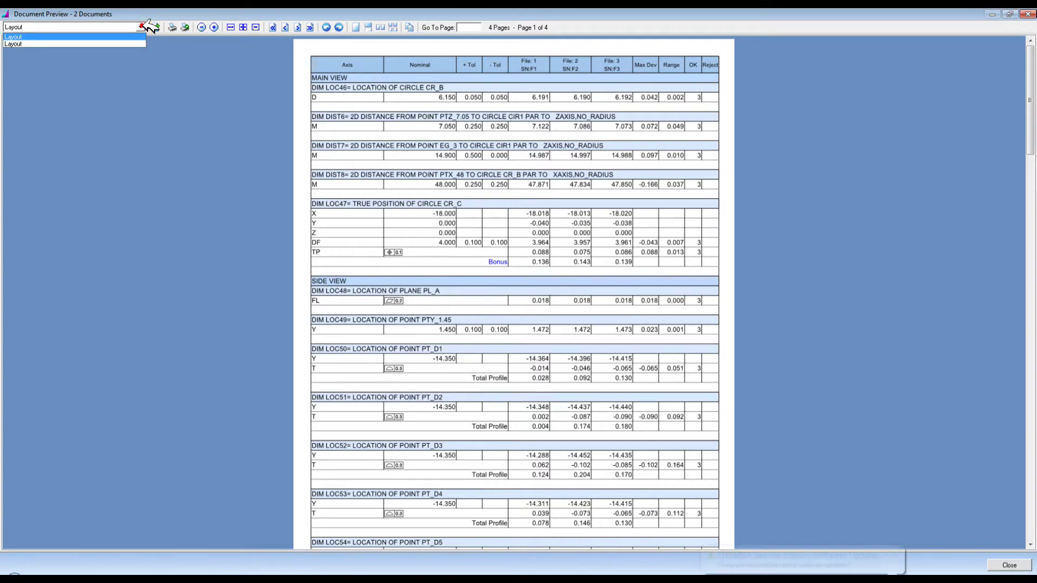
left_click(21, 44)
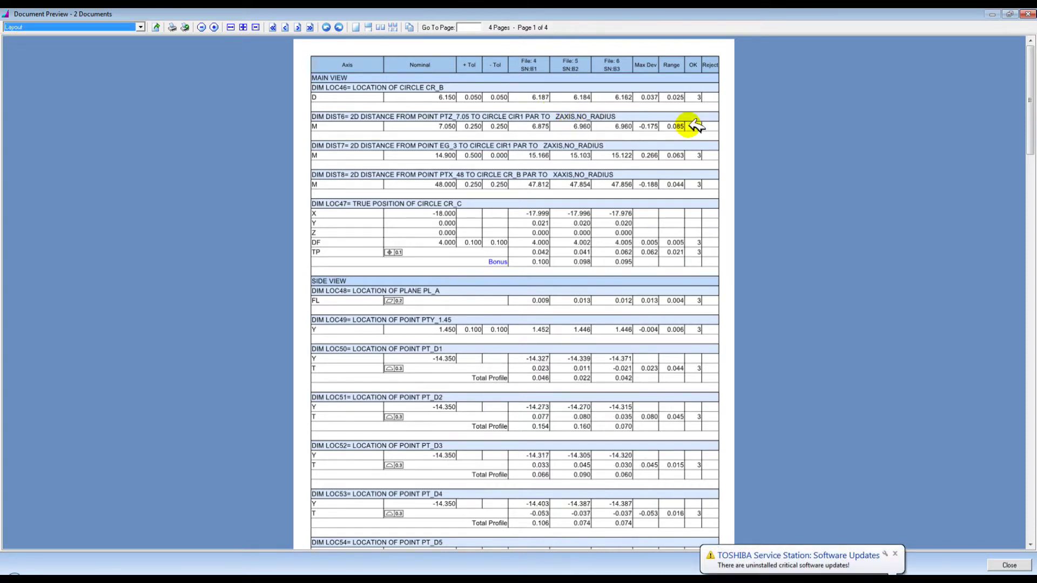
left_click(1028, 14)
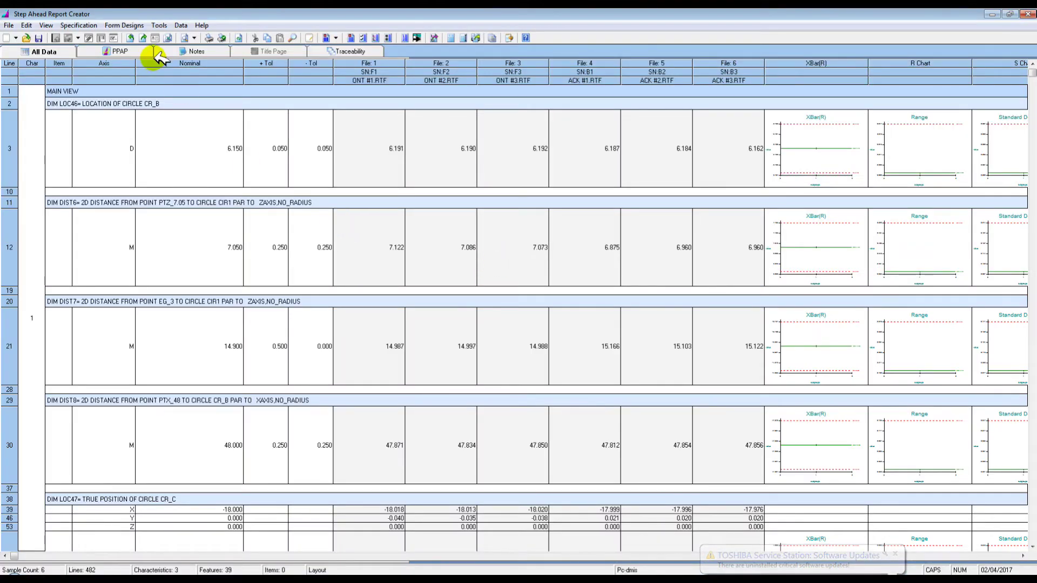
In the Form Designs data sheet layout settings, set the number of individual results per row to 6 and save.
left_click(161, 25)
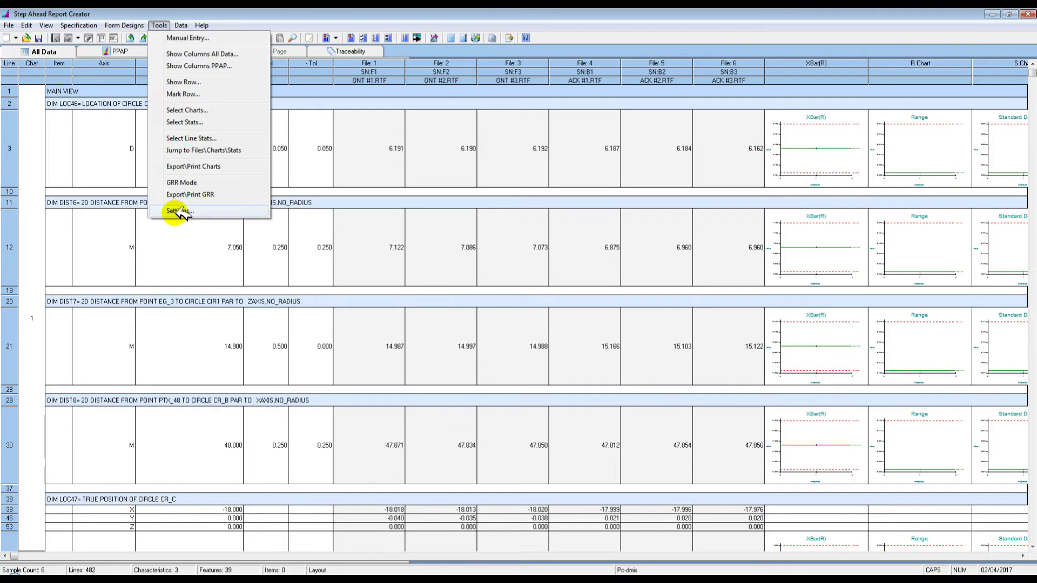
left_click(179, 211)
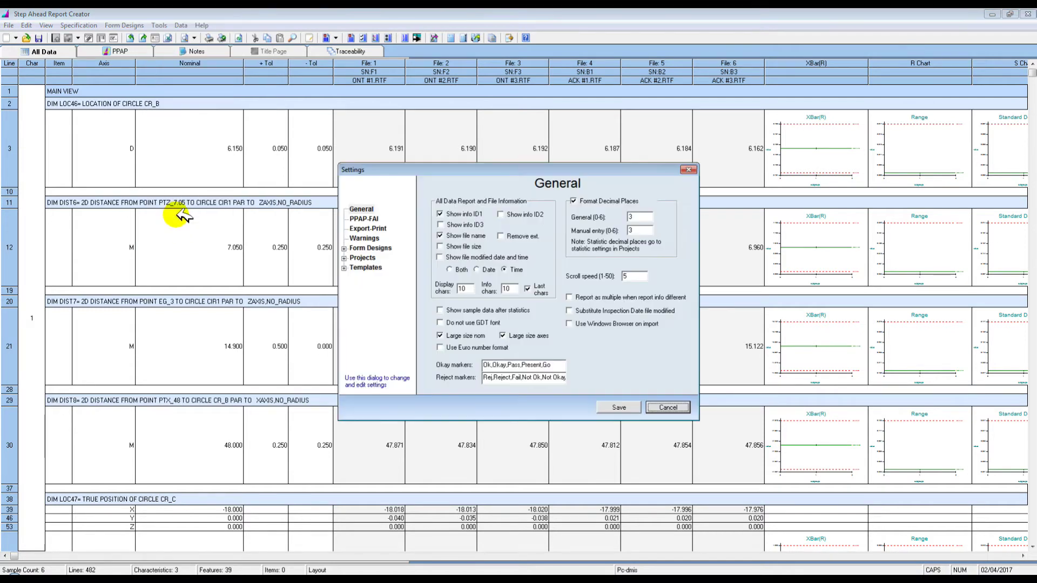
left_click(344, 249)
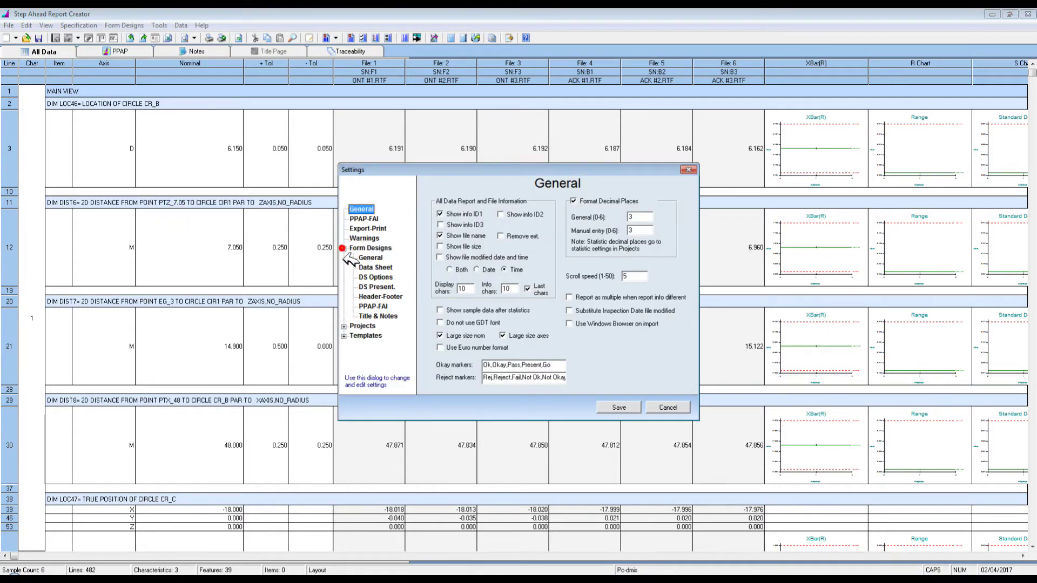
left_click(374, 267)
left_click_drag(557, 375, 523, 374)
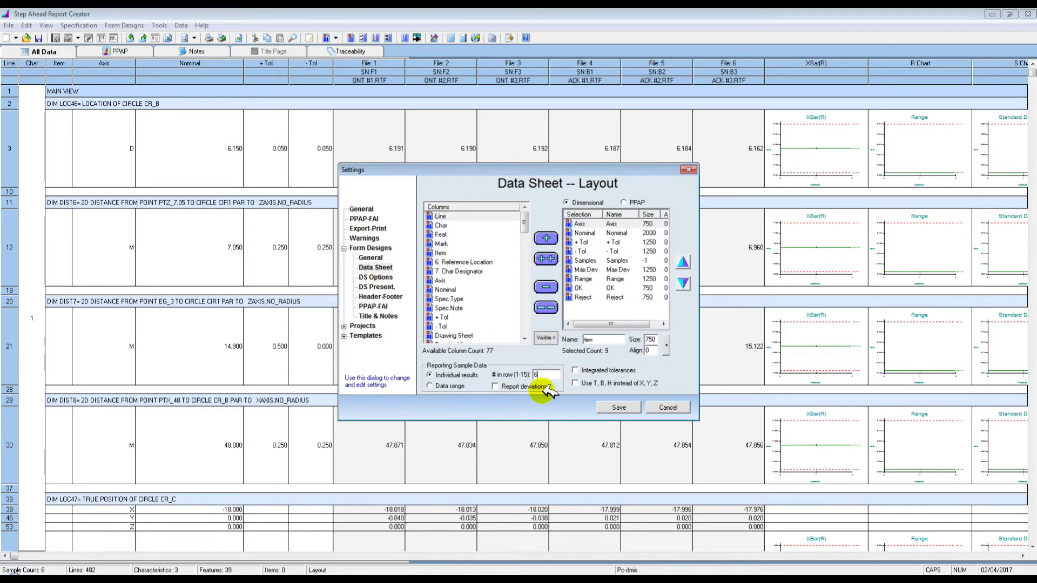
left_click(619, 408)
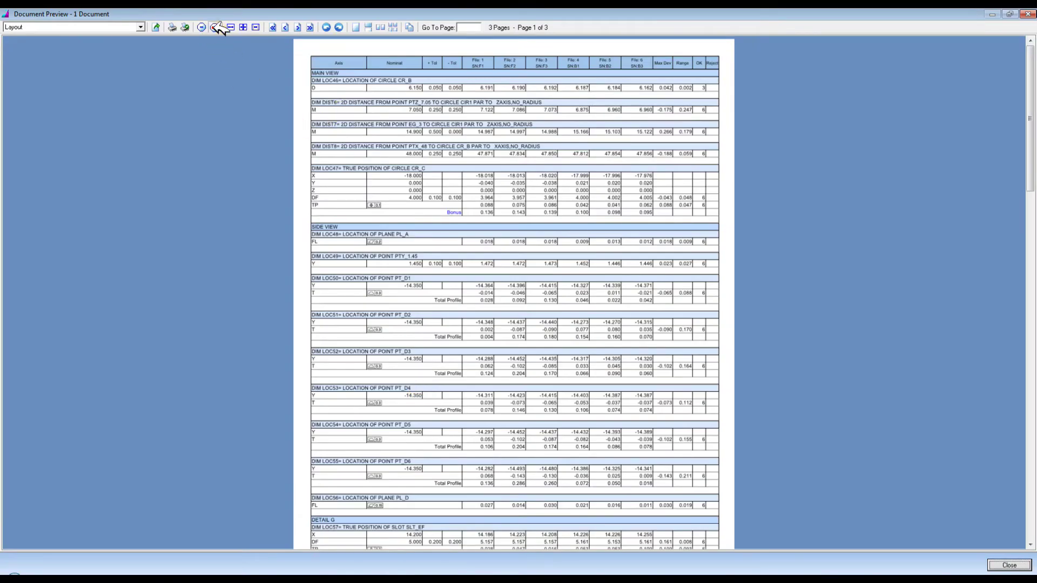
Examine the report preview with six samples per row at an enlarged magnification and close the preview.
left_click(214, 27)
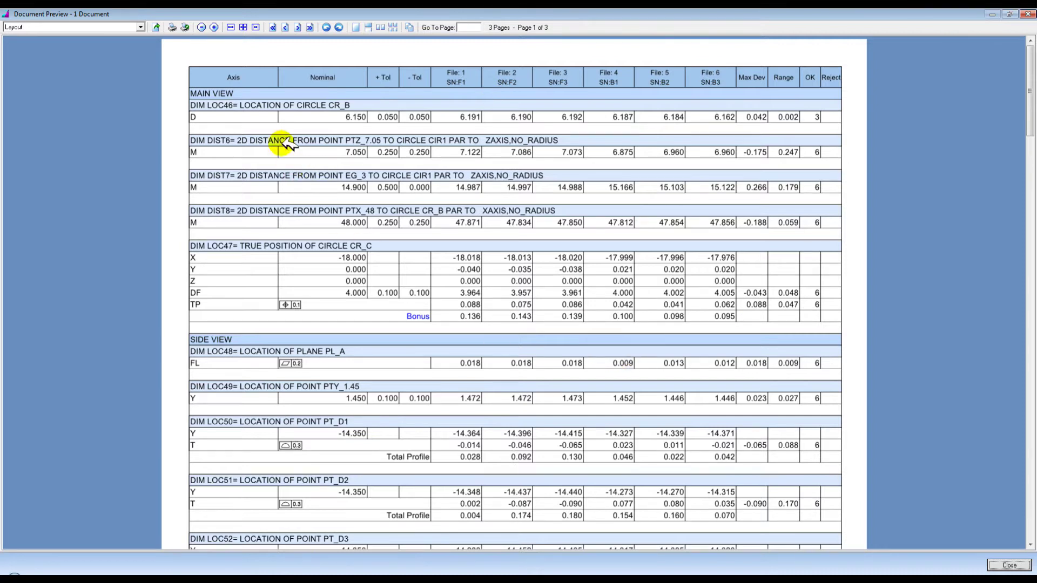
left_click(201, 27)
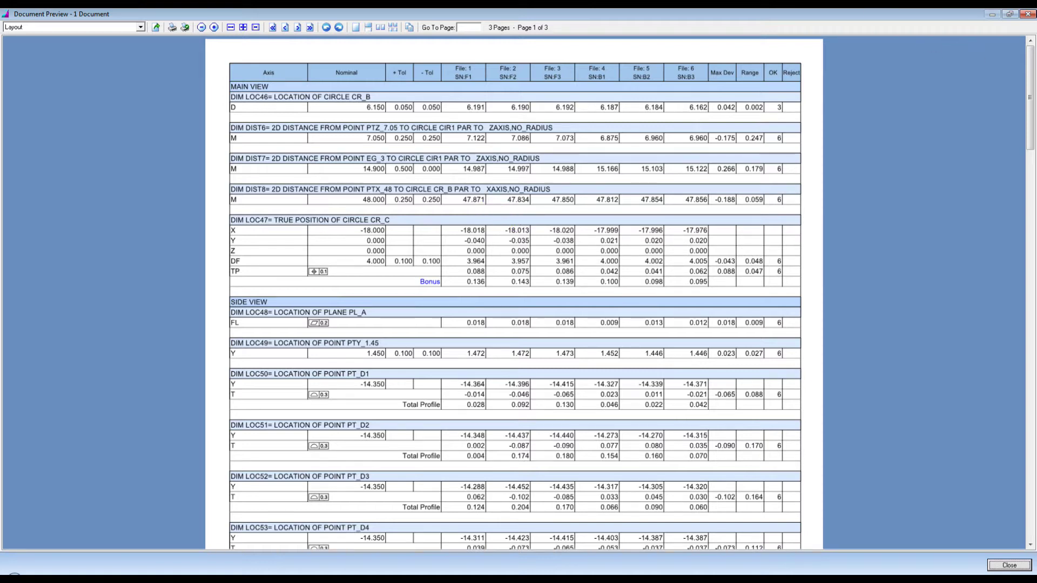
left_click(1028, 13)
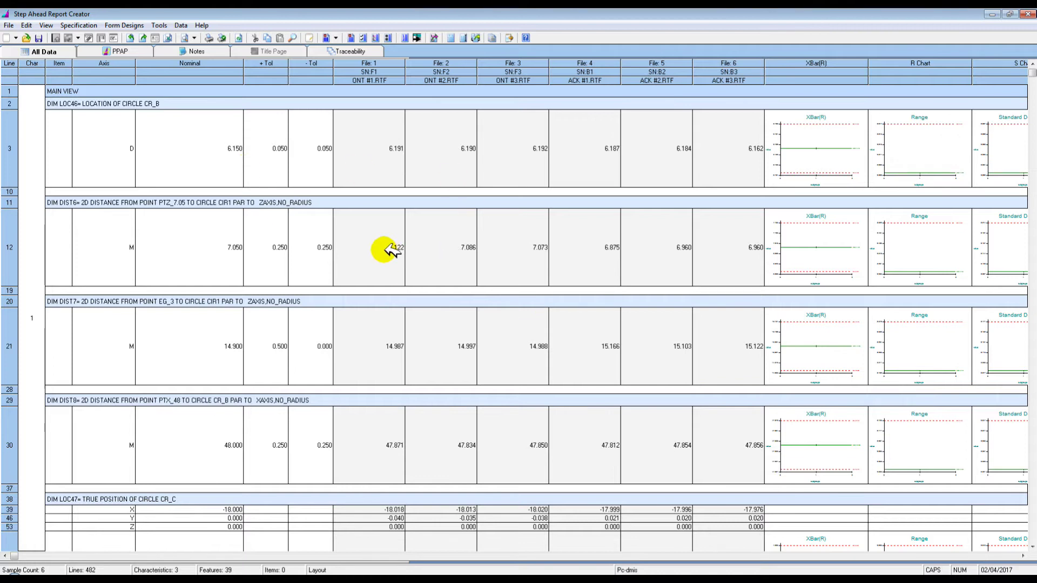
Start a new report without saving the current data and set the active template to LK-Dmis in the settings.
left_click(9, 38)
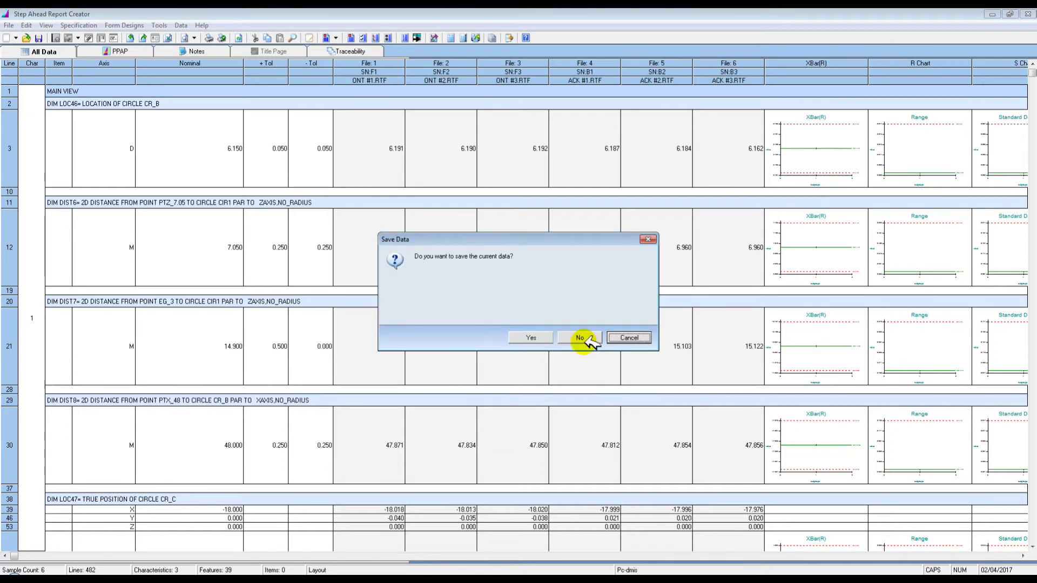
left_click(560, 338)
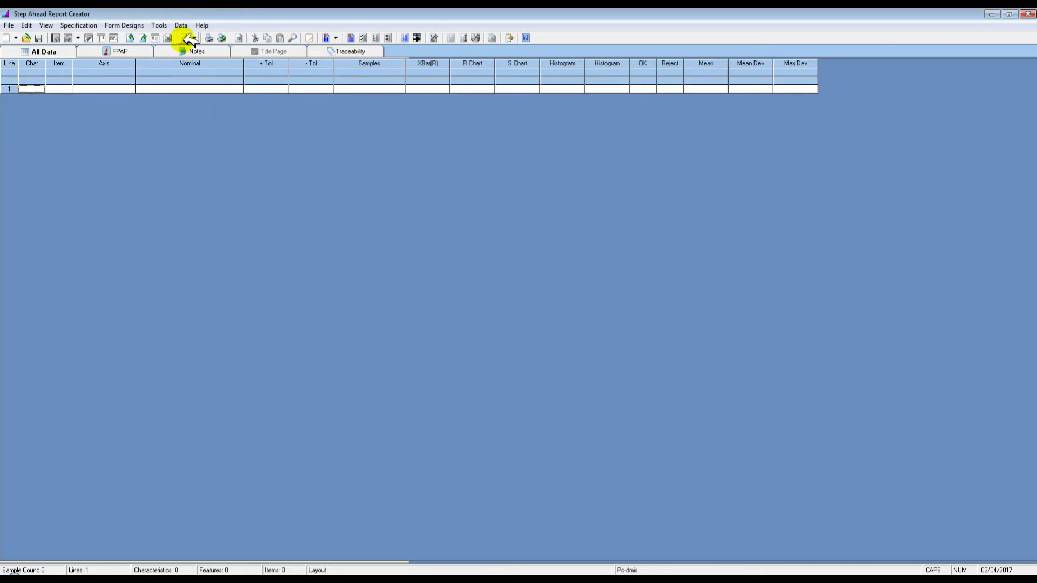
left_click(167, 26)
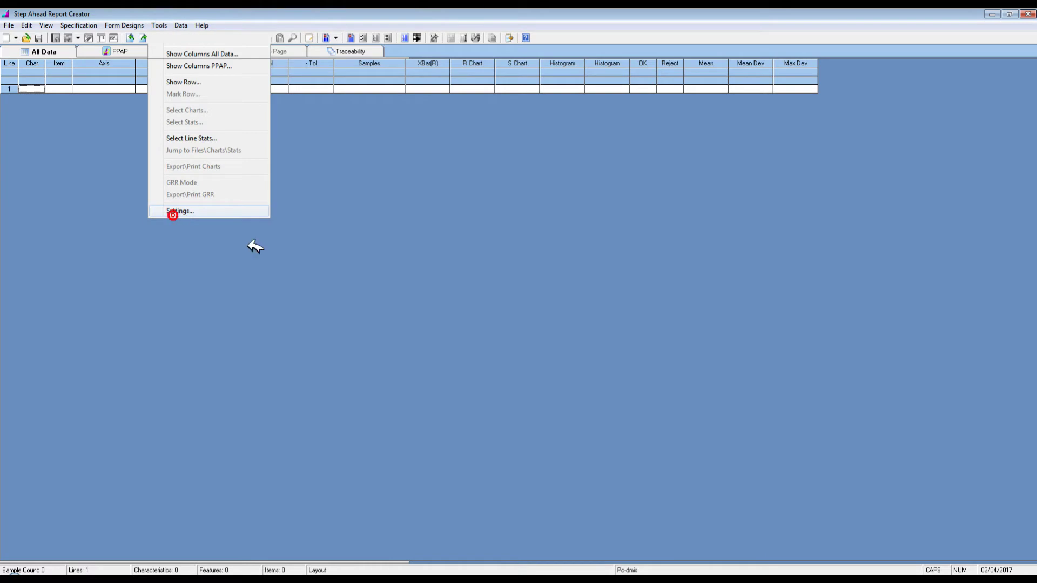
key("Return")
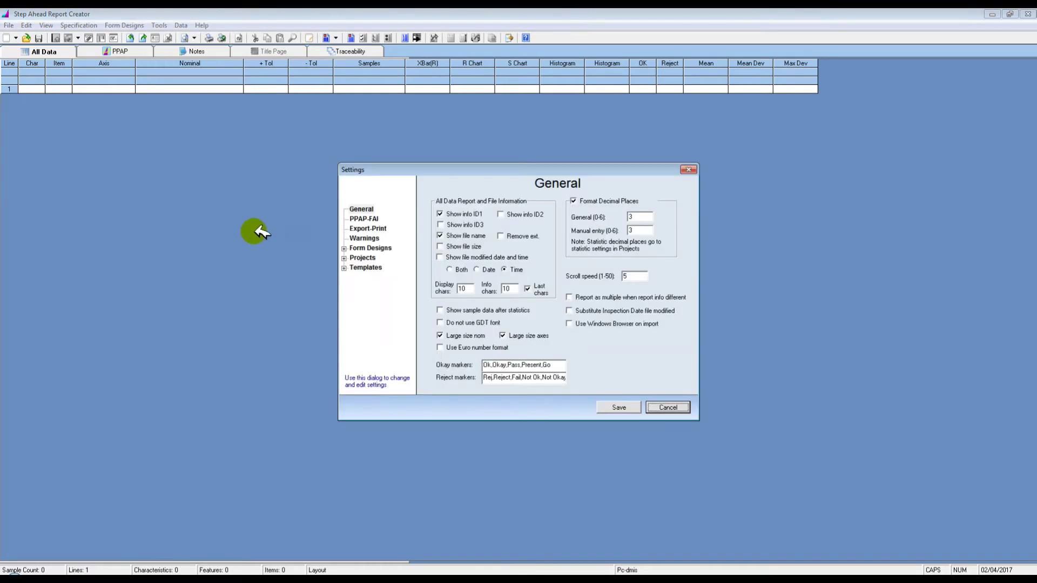
left_click(362, 267)
scroll(690, 328, "down", 3)
scroll(690, 342, "up", 4)
left_click_drag(689, 326, 688, 273)
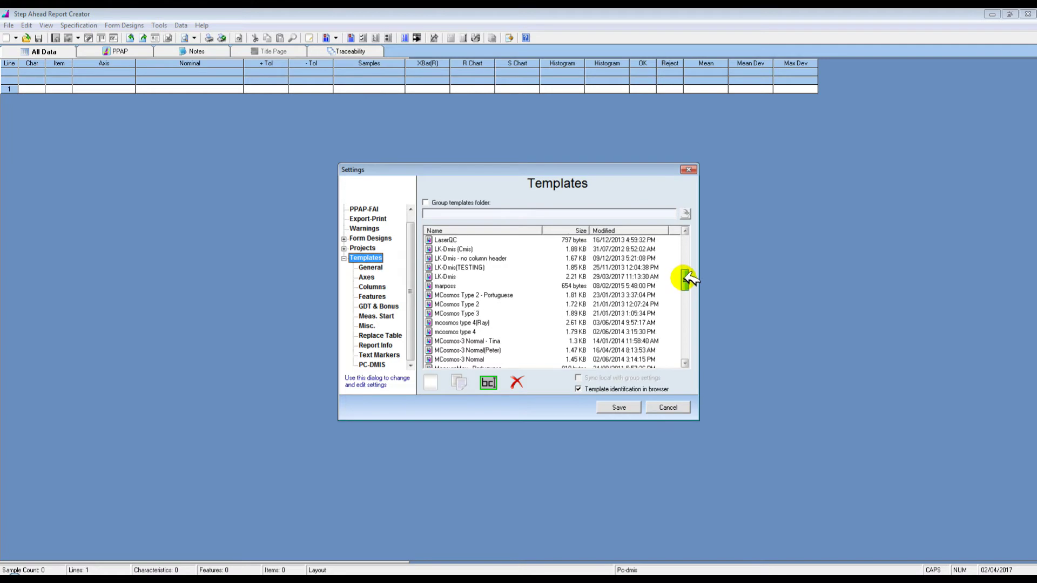
left_click(442, 277)
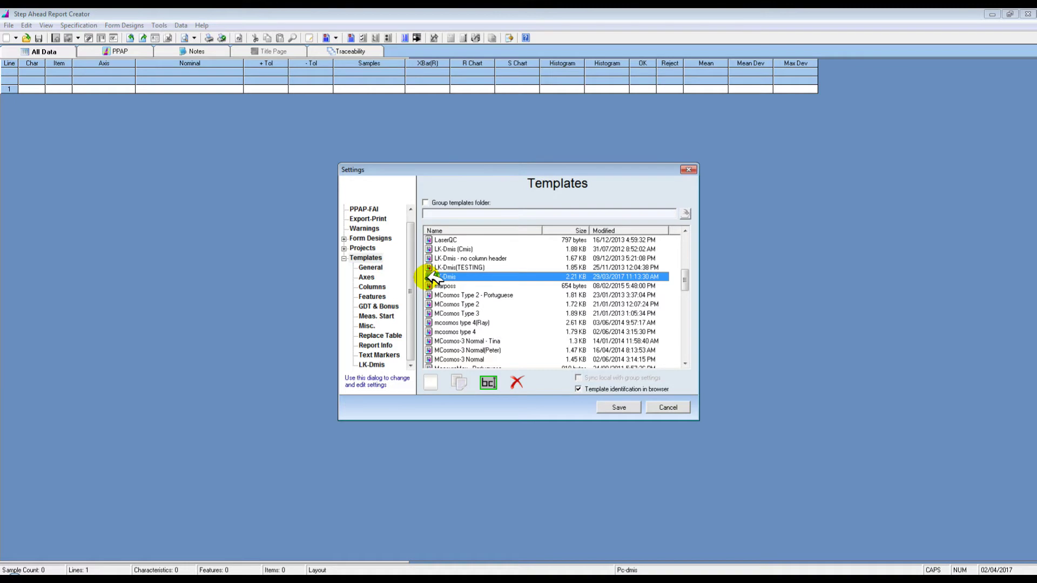
left_click(616, 408)
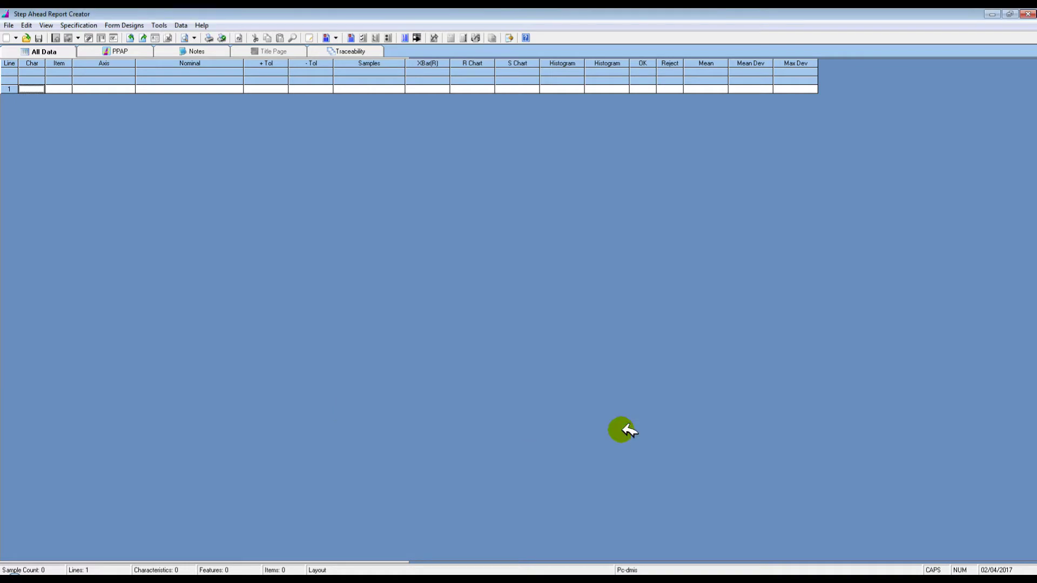
Import 70476_RH-1.txt through 70476_RH-6.txt from the CAMIO sample data folder, reviewing the import details before accepting.
left_click(134, 38)
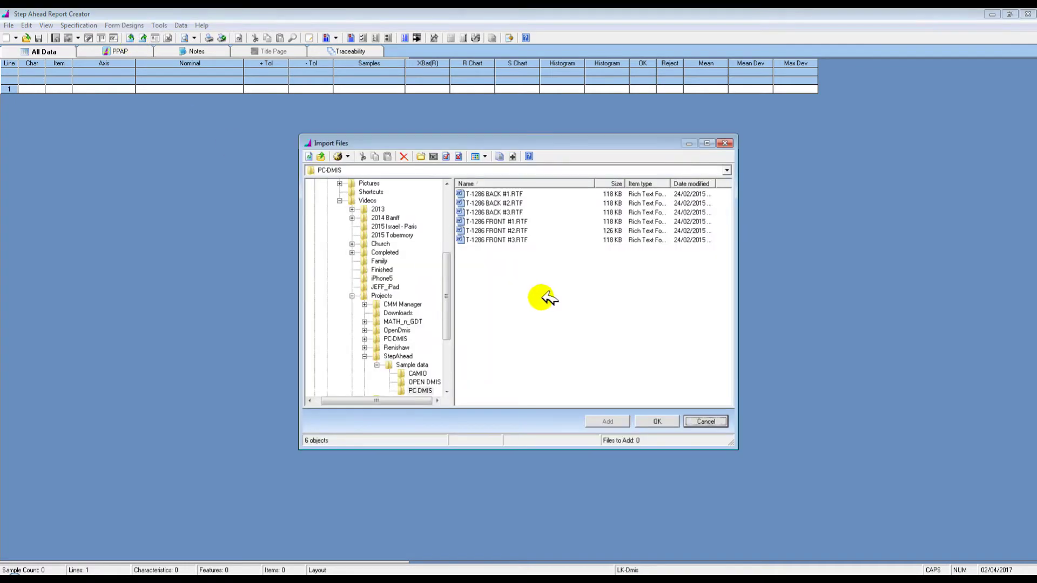
left_click(430, 372)
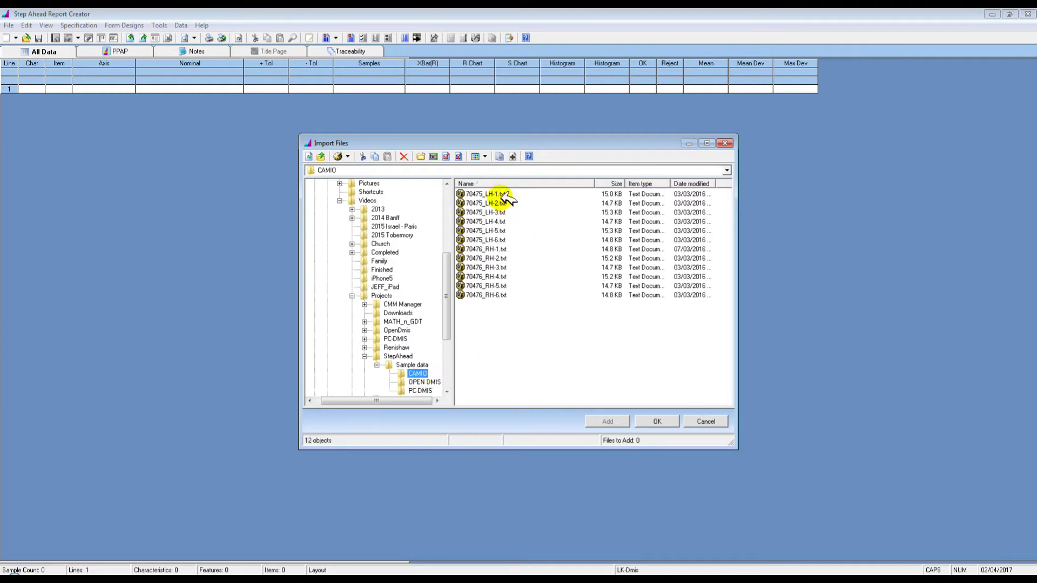
left_click(498, 249)
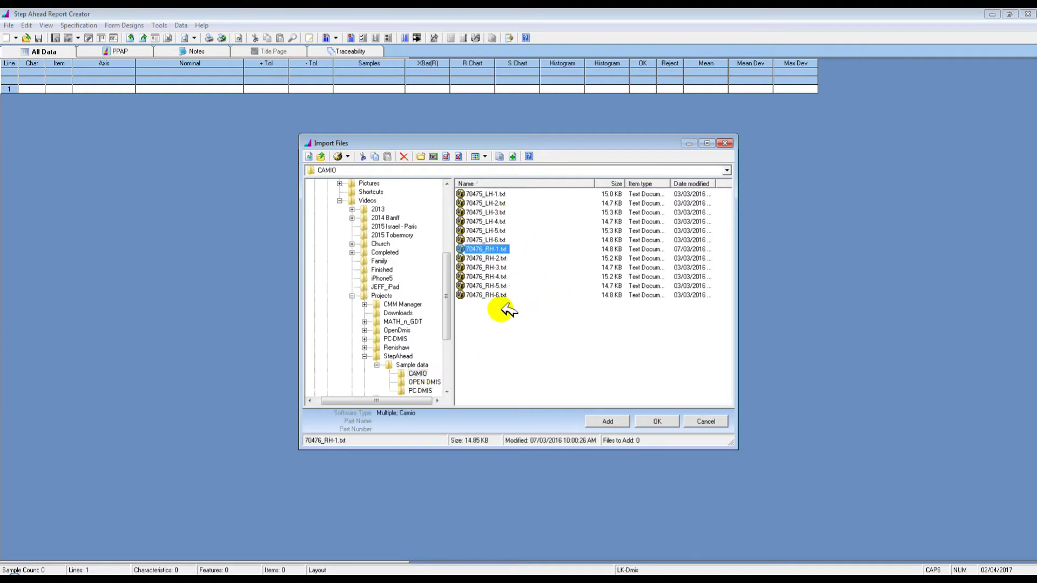
left_click(489, 295, "shift")
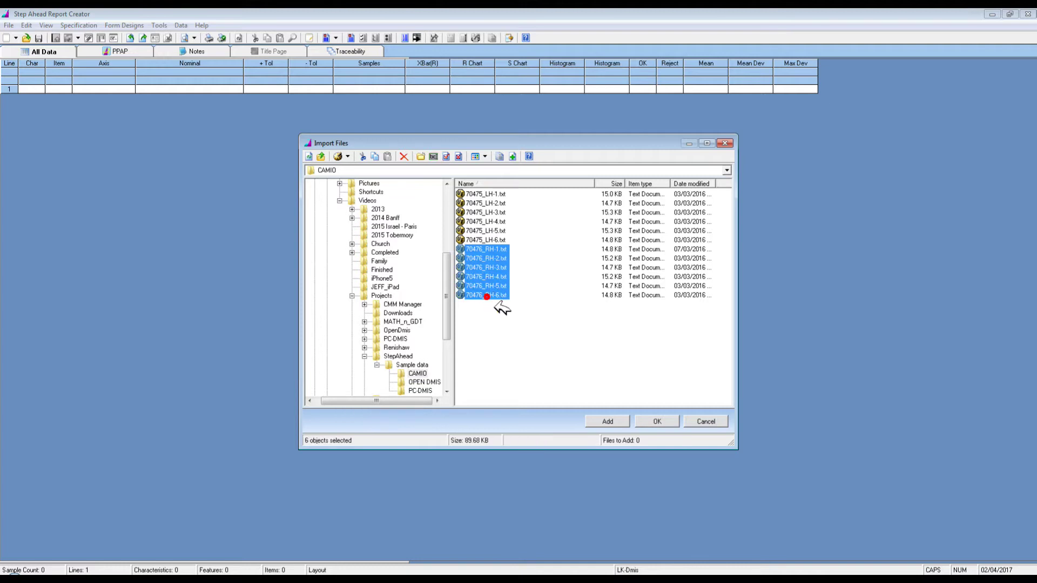
left_click(599, 422)
left_click(658, 421)
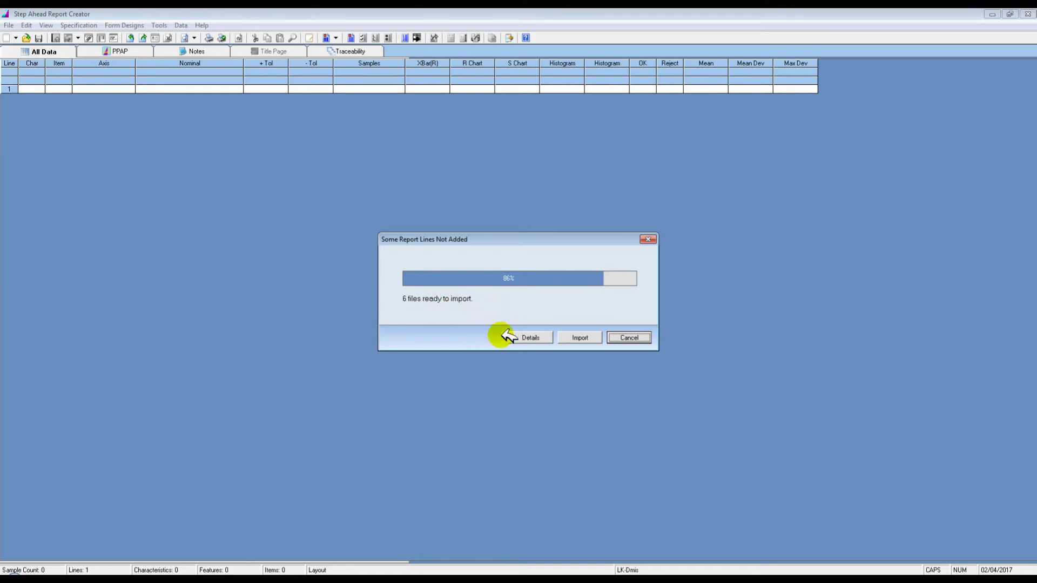
left_click(519, 336)
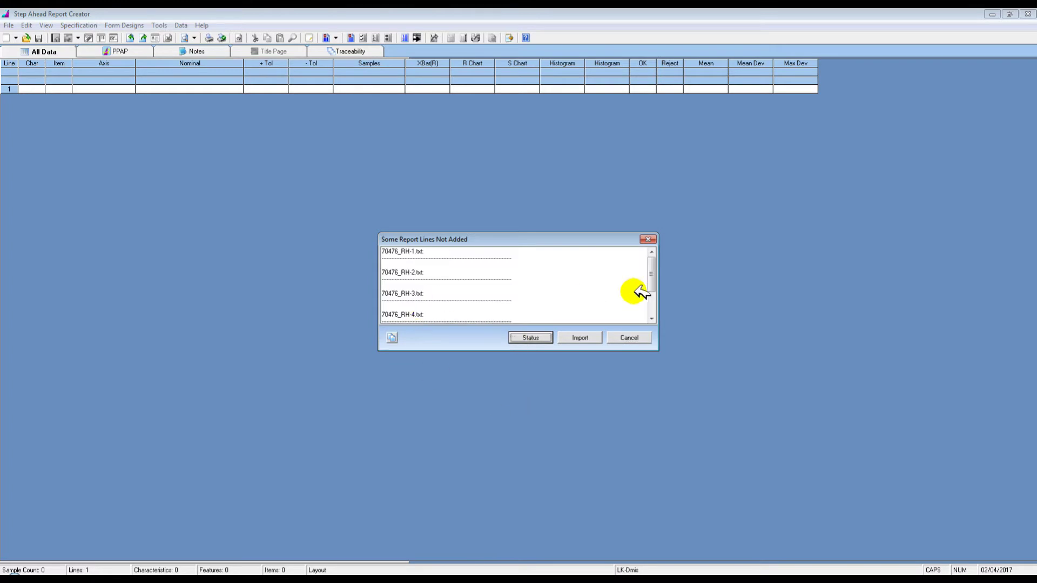
mouse_move(652, 274)
left_mouse_down()
mouse_move(652, 306)
mouse_move(655, 270)
left_mouse_up()
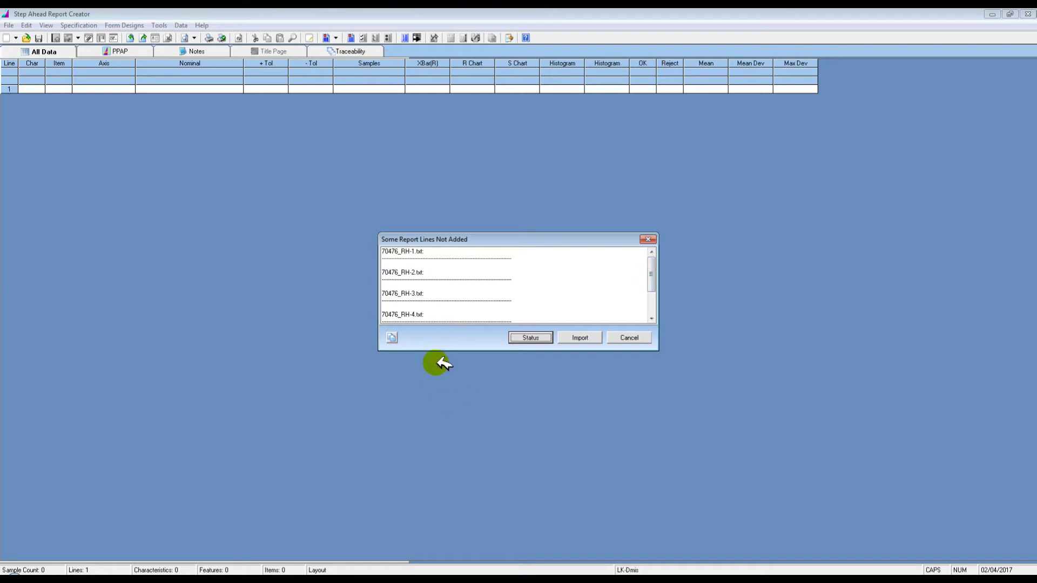
left_click(579, 337)
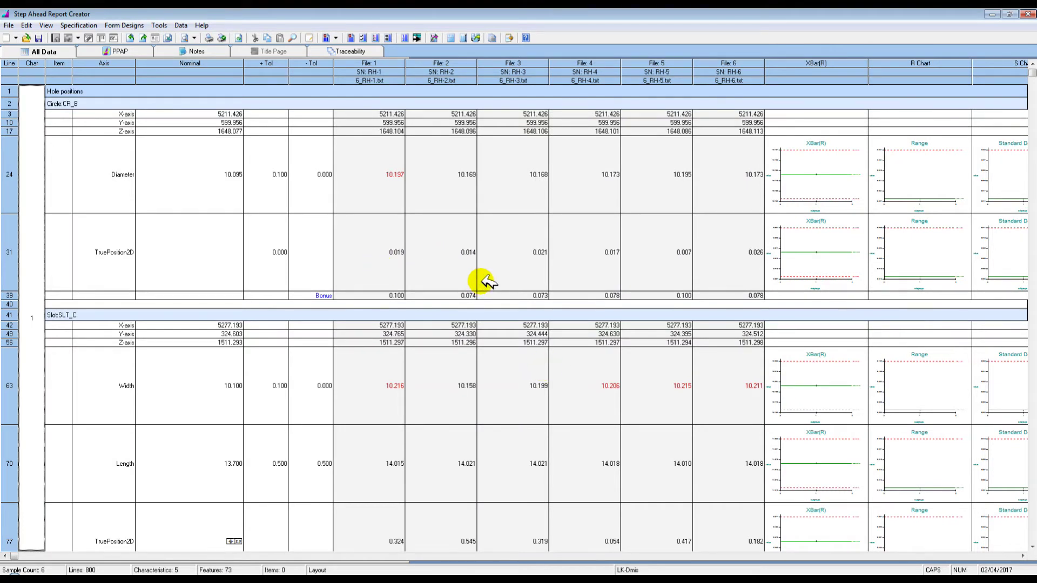
Examine the charts and statistics, enlarging the horizontal histogram for the CR_B diameter and the standard deviation chart for the SLT_C width.
left_click(60, 556)
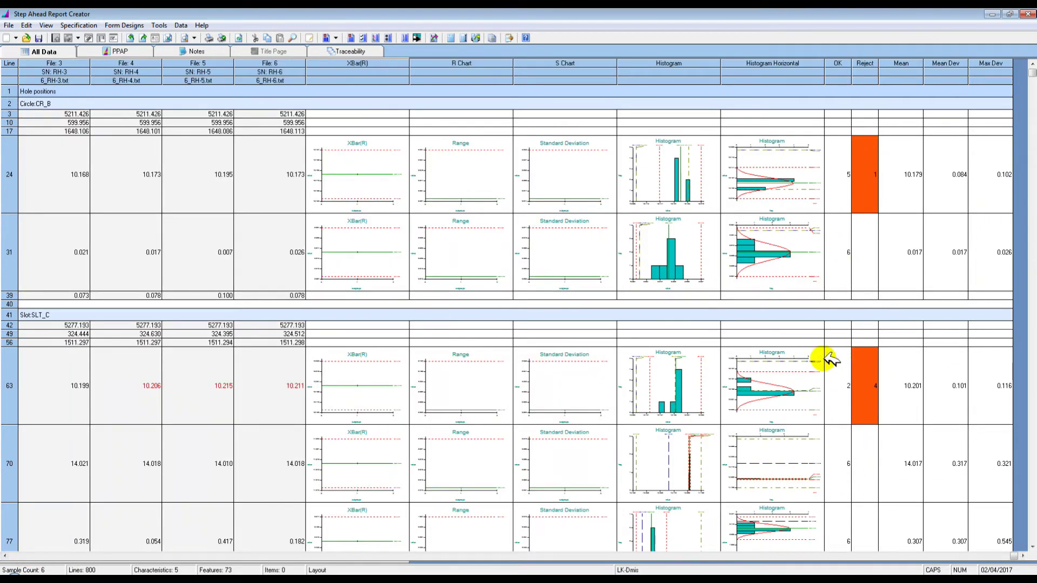
double_click(767, 181)
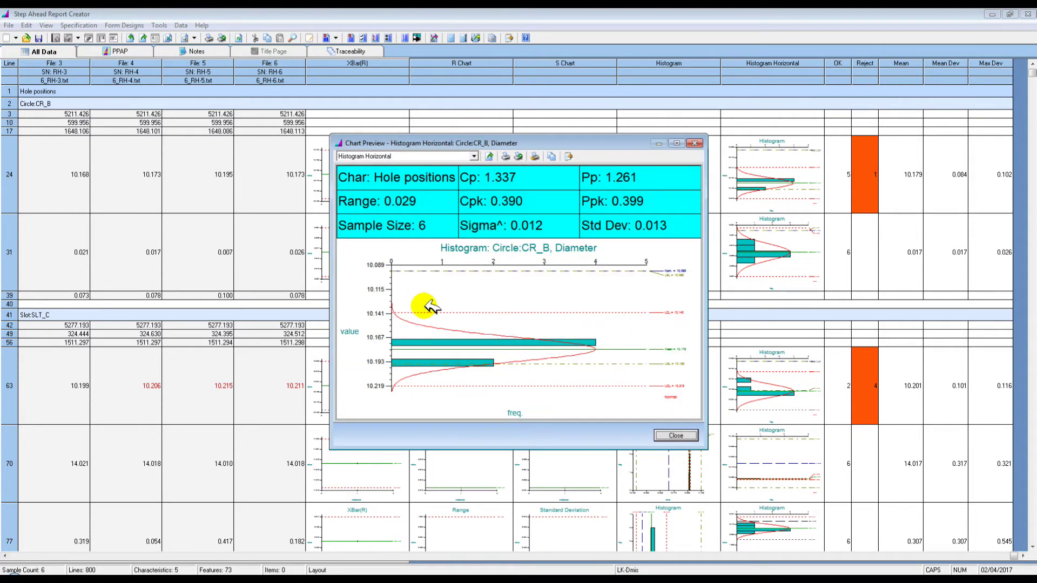
left_click(695, 144)
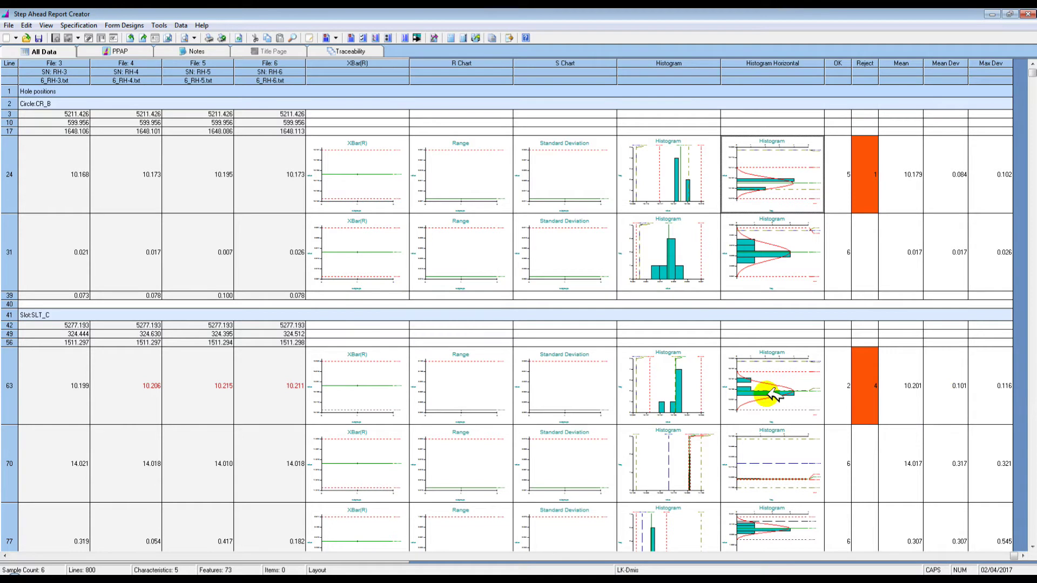
double_click(575, 376)
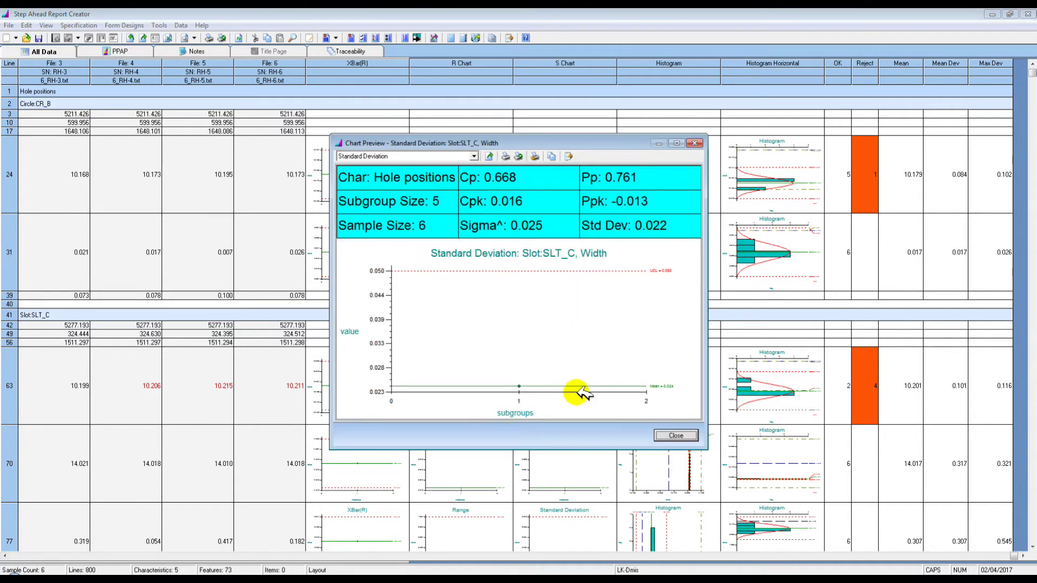
left_click(694, 143)
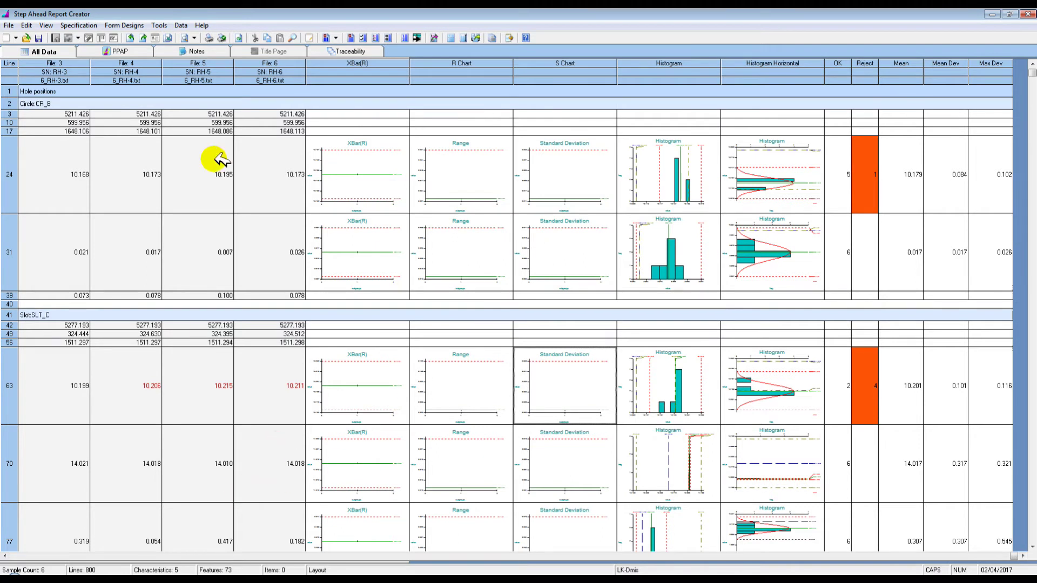
Preview the Layout report at an enlarged magnification, examine the results on its first two pages, and close the preview.
left_click(189, 38)
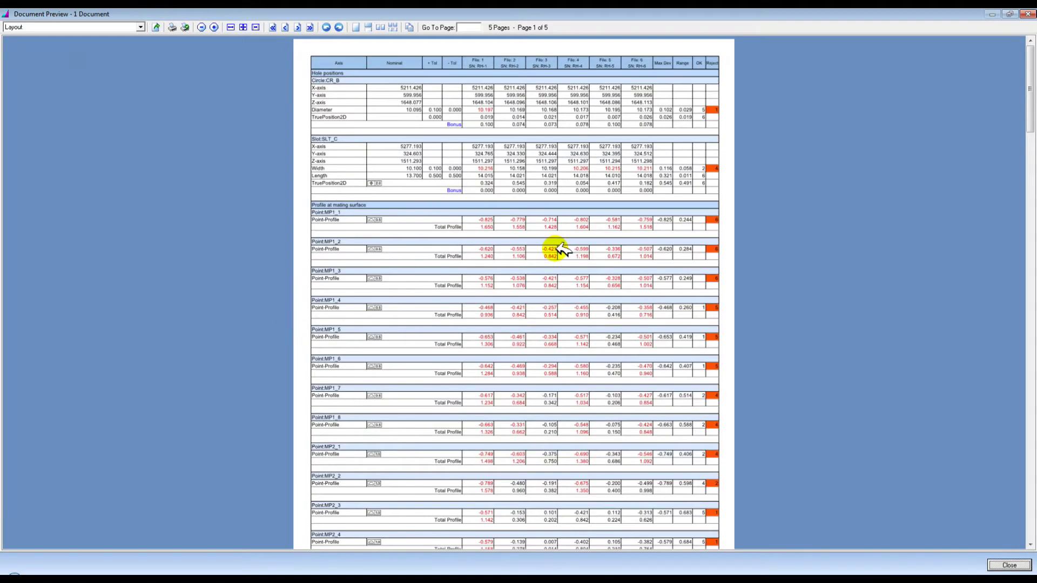
left_click(215, 27)
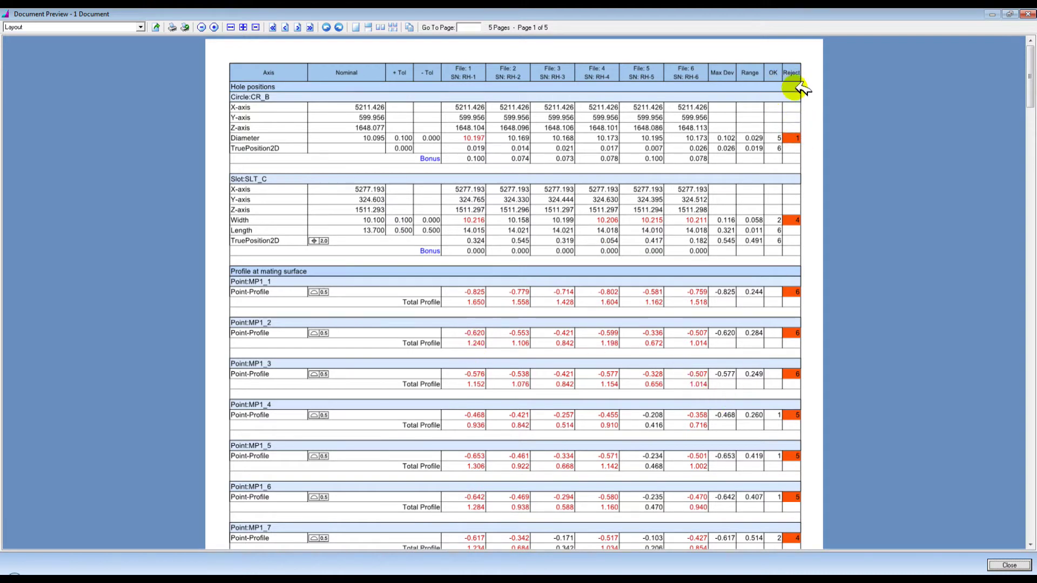
left_click(897, 361)
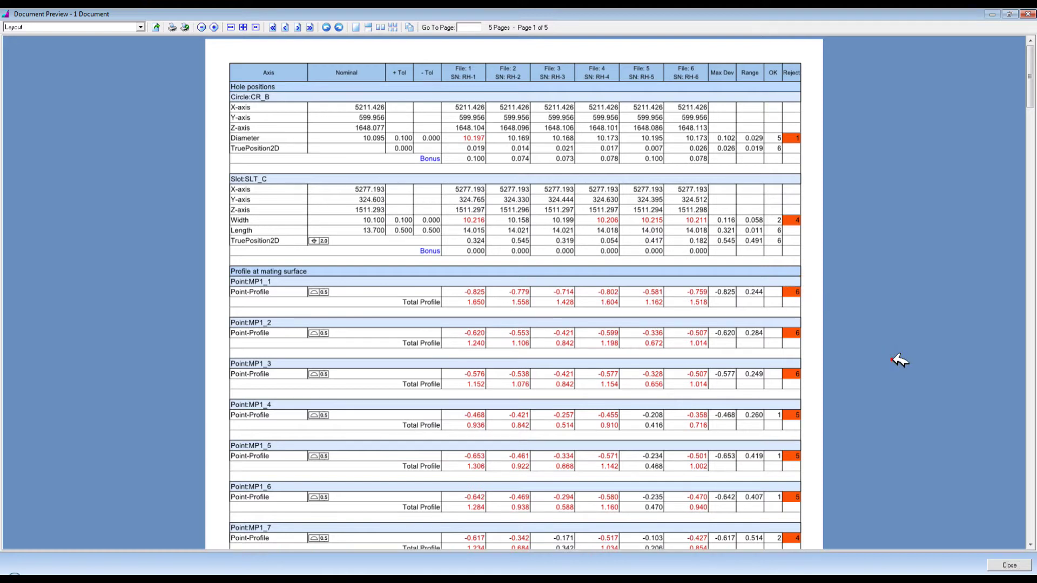
scroll(896, 361, "down", 15)
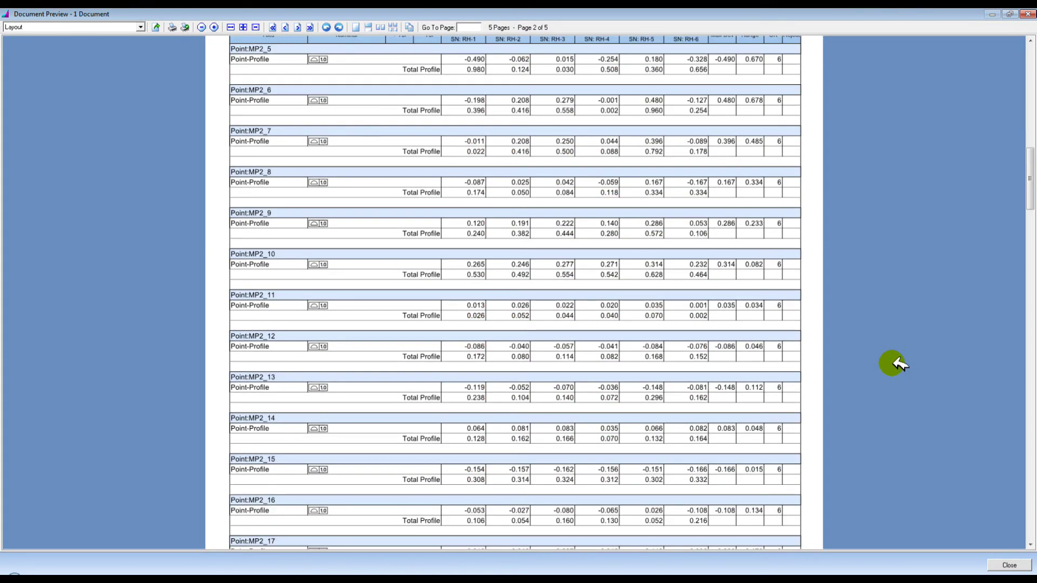
scroll(896, 365, "down", 5)
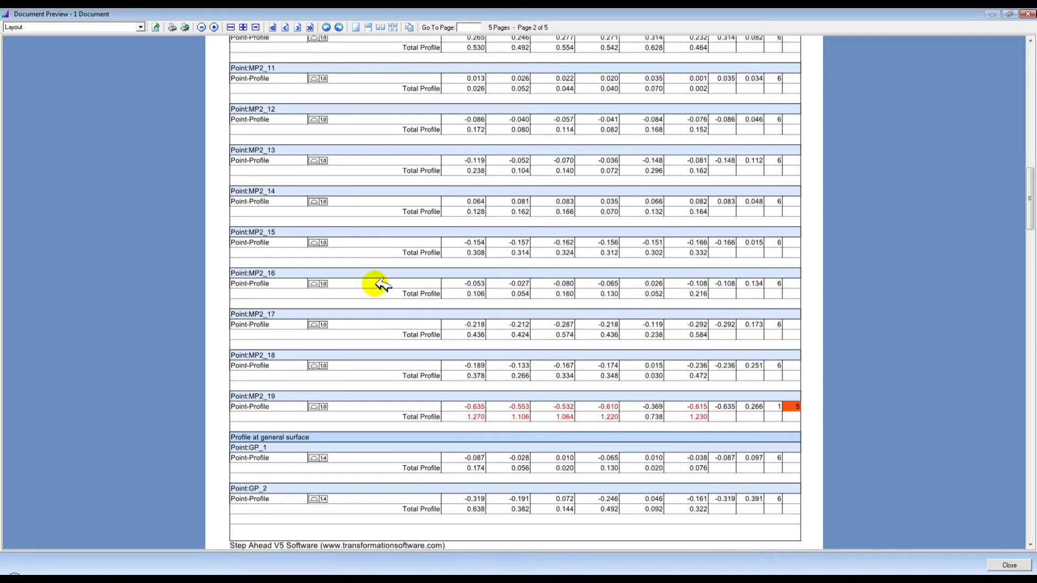
scroll(898, 297, "up", 6)
scroll(897, 297, "up", 15)
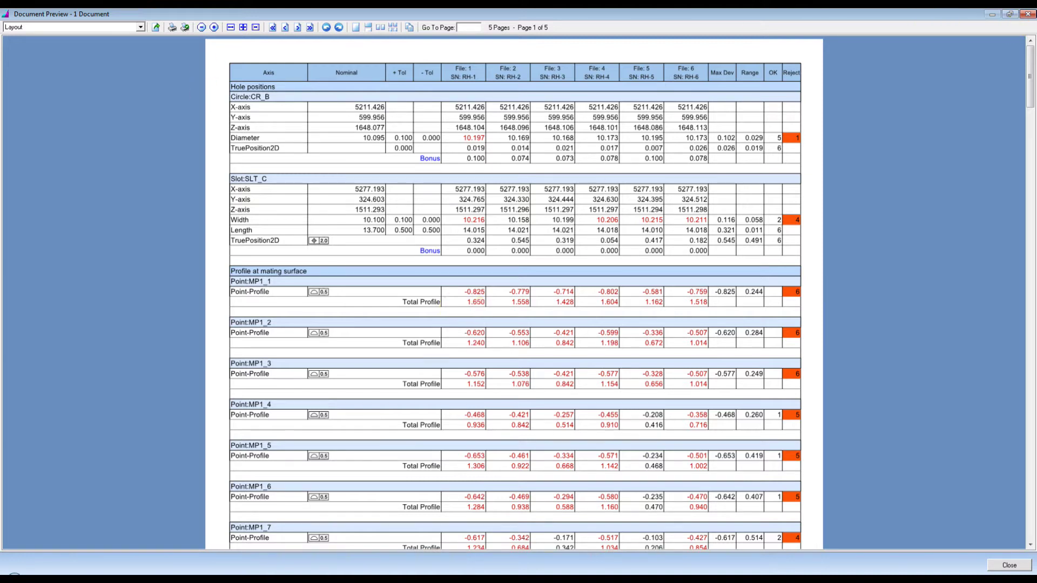
left_click(1028, 14)
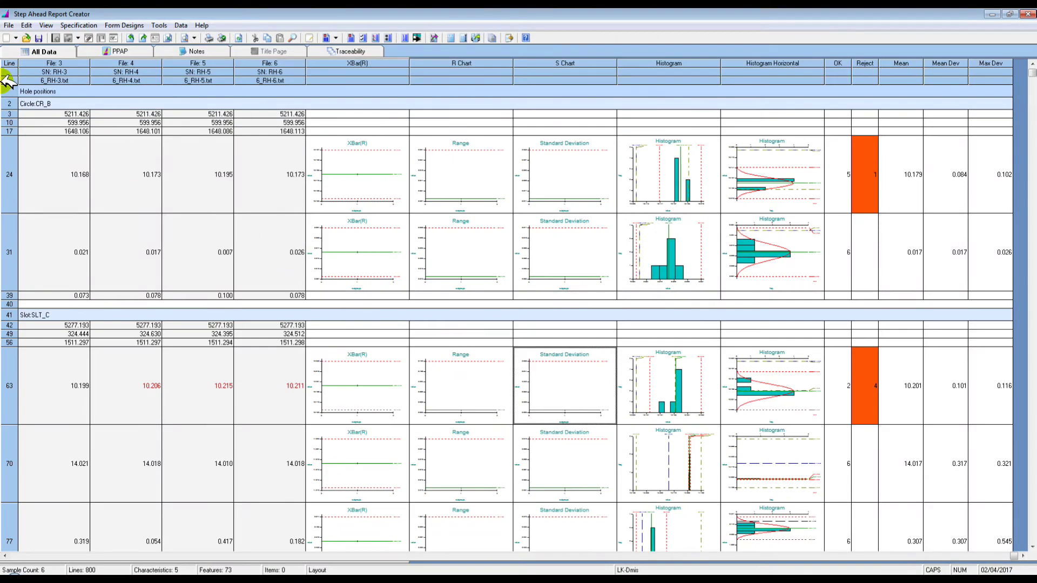
Start a new report without saving the current CAMIO data.
left_click(9, 37)
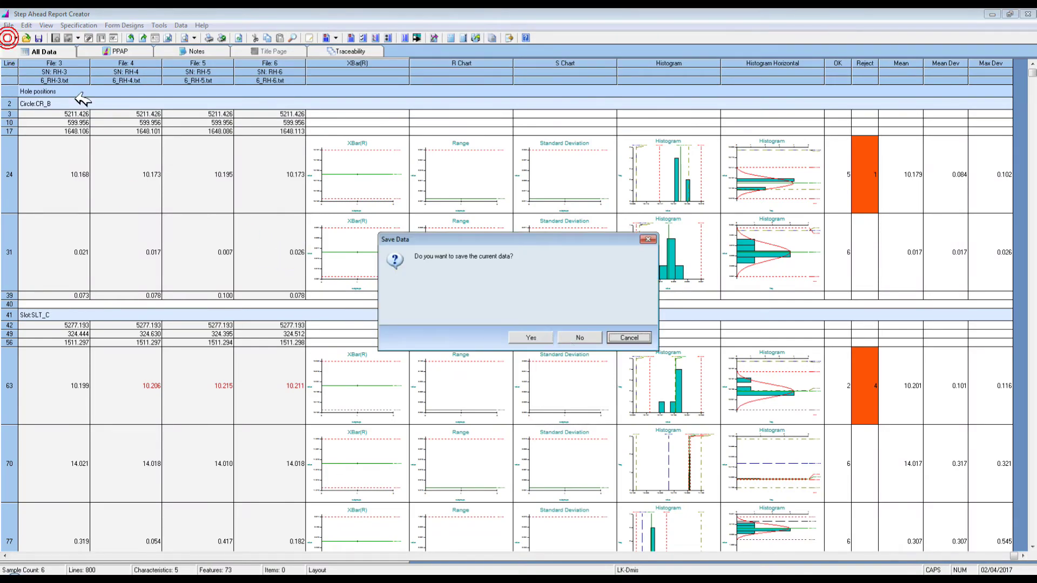
left_click(591, 339)
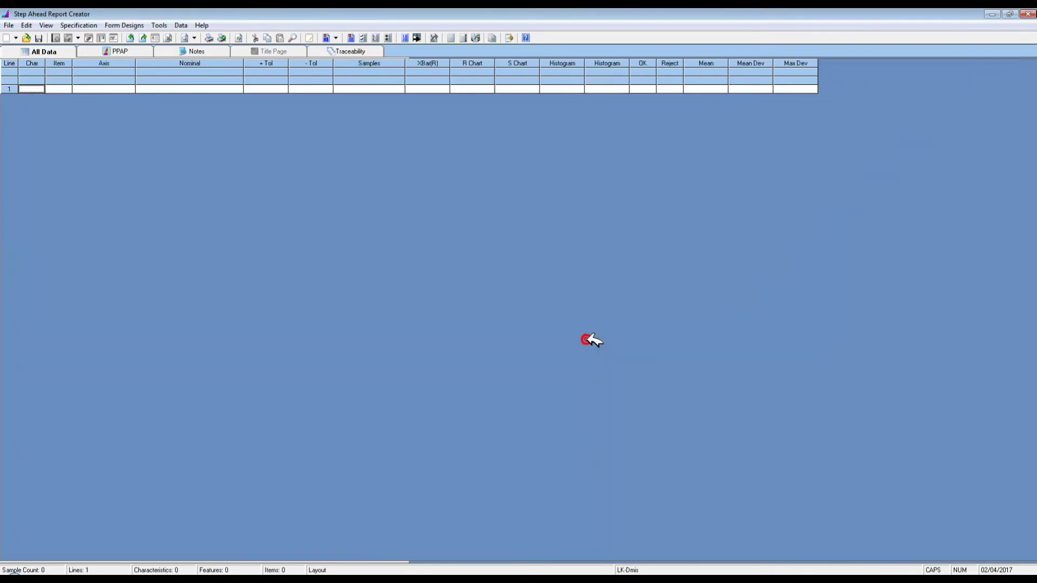
Try to import every file in the OPEN DMIS sample data folder, from 939736LH_CAV-1_AS-1.txt through 939737RH_CAV-4_WP-5.txt, using the LK-Dmis template.
left_click(131, 38)
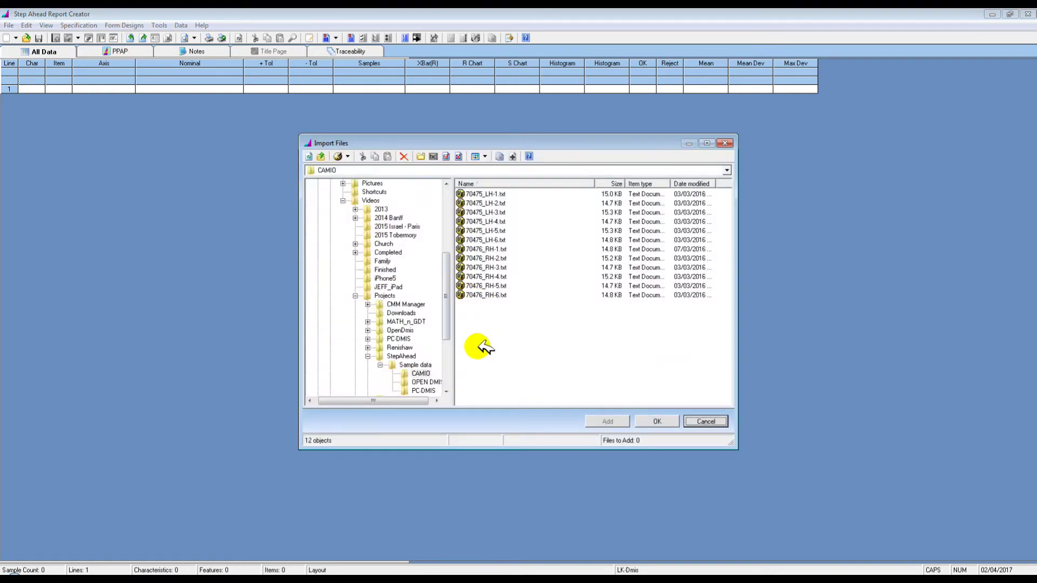
left_click_drag(448, 321, 450, 331)
left_click(425, 356)
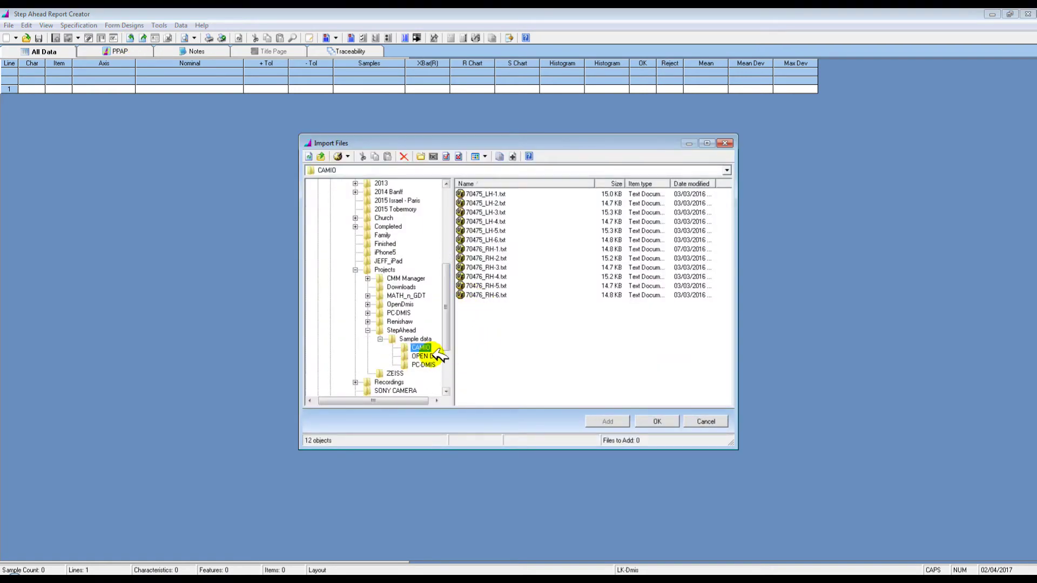
mouse_move(727, 221)
left_mouse_down()
mouse_move(731, 382)
mouse_move(730, 204)
left_mouse_up()
left_click(521, 194)
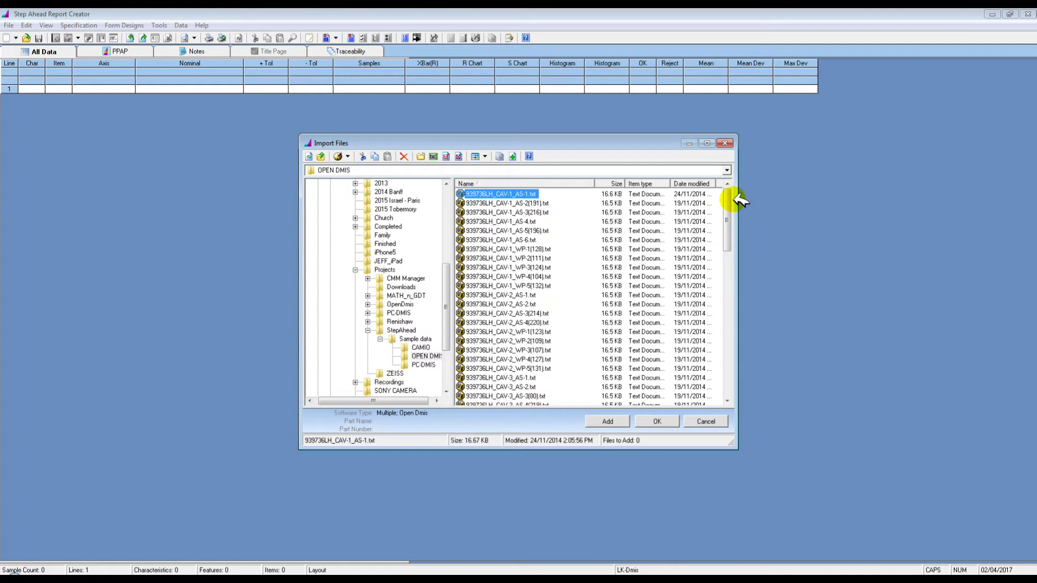
left_click_drag(729, 196, 730, 340)
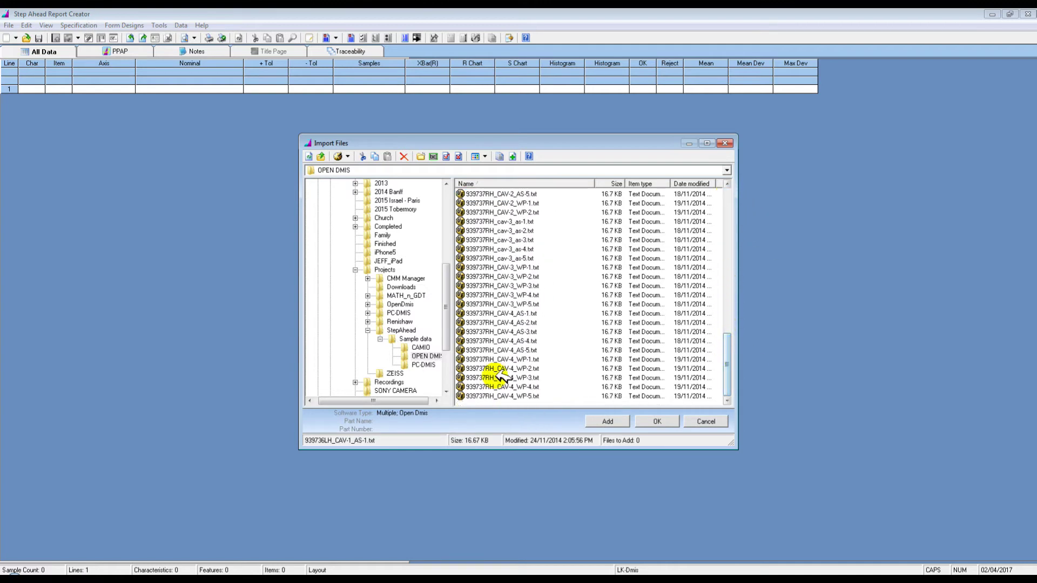
left_click(525, 397, "shift")
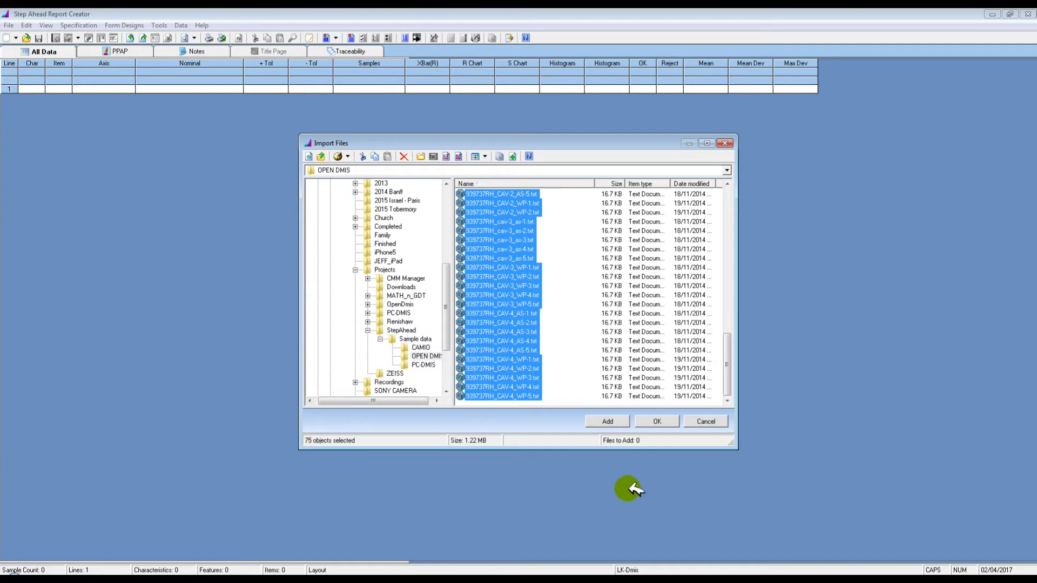
left_click(657, 421)
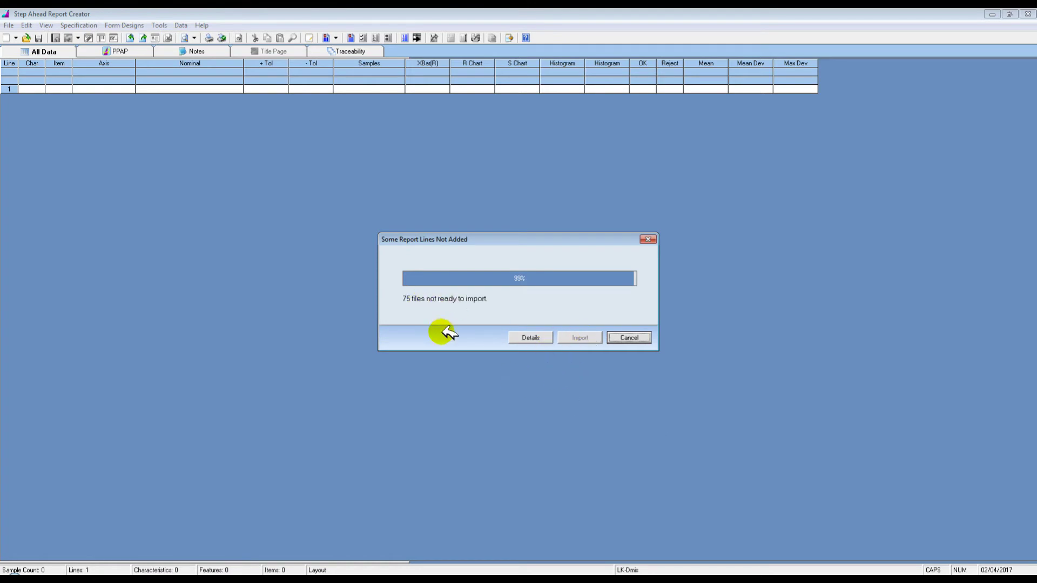
Examine the import details listed for each OPEN DMIS file through to the last one, and cancel the import.
left_click(527, 336)
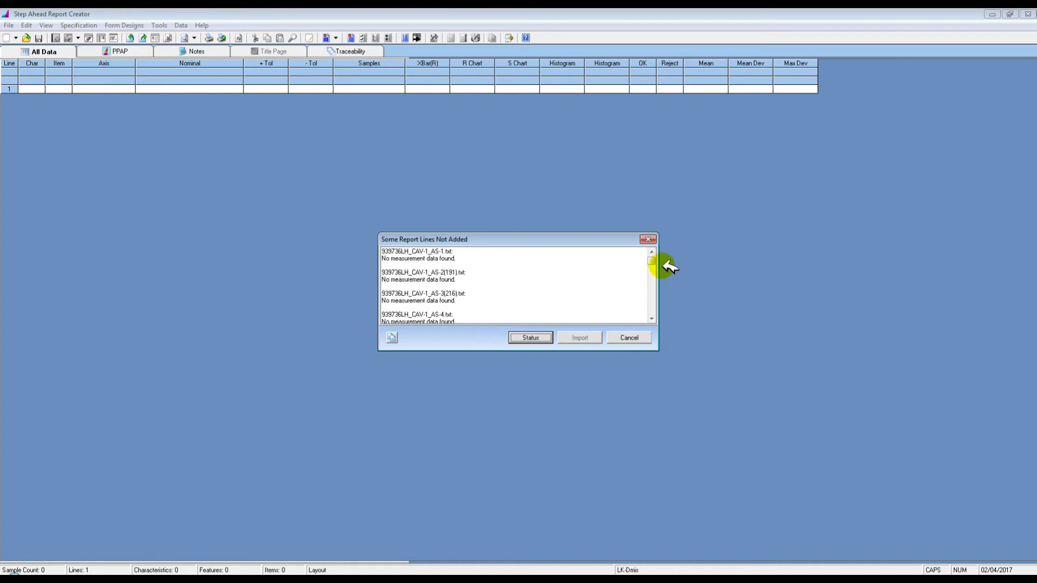
left_click_drag(651, 260, 652, 307)
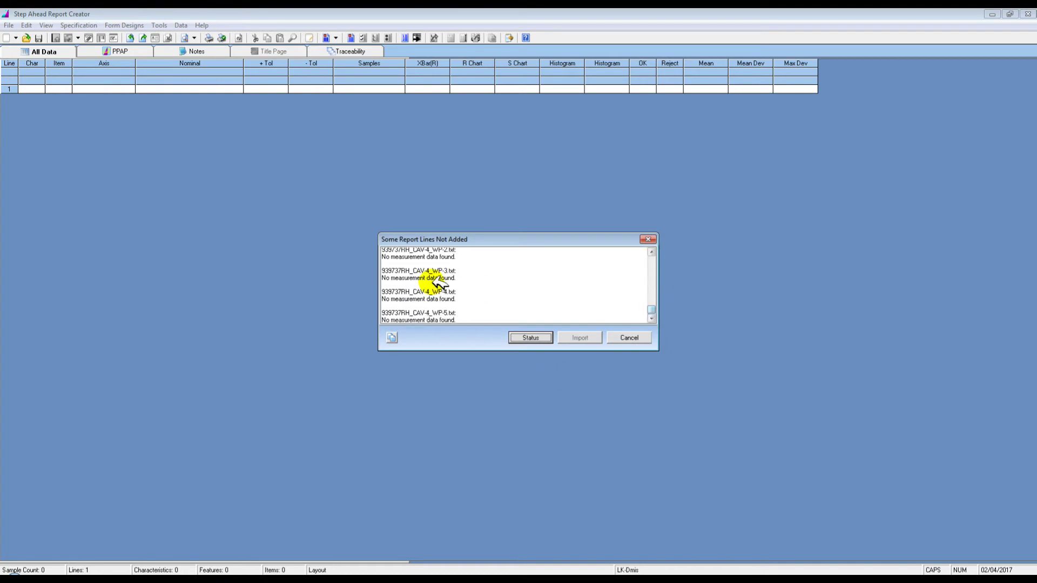
left_click(464, 277)
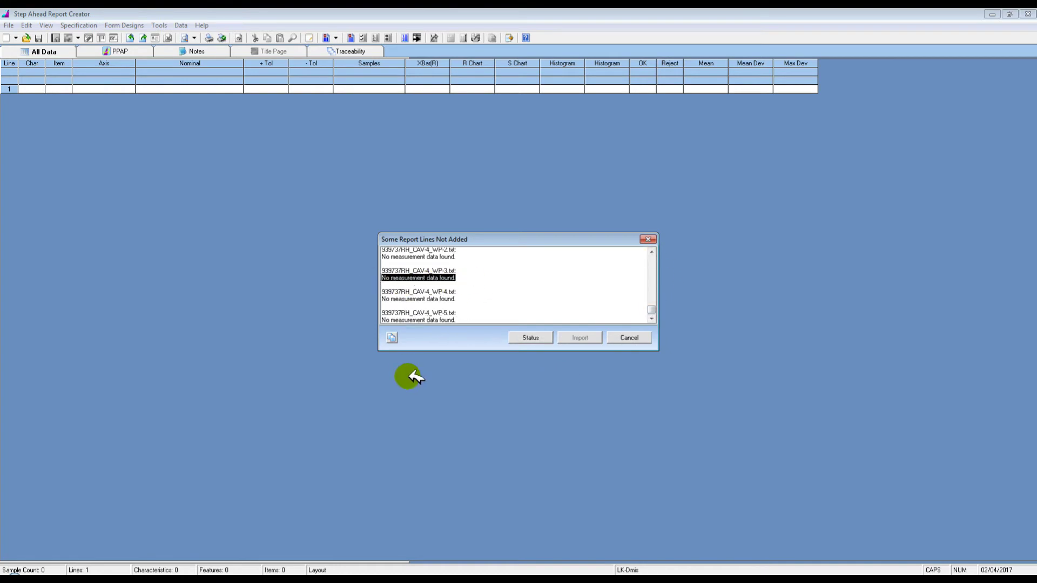
left_click(619, 339)
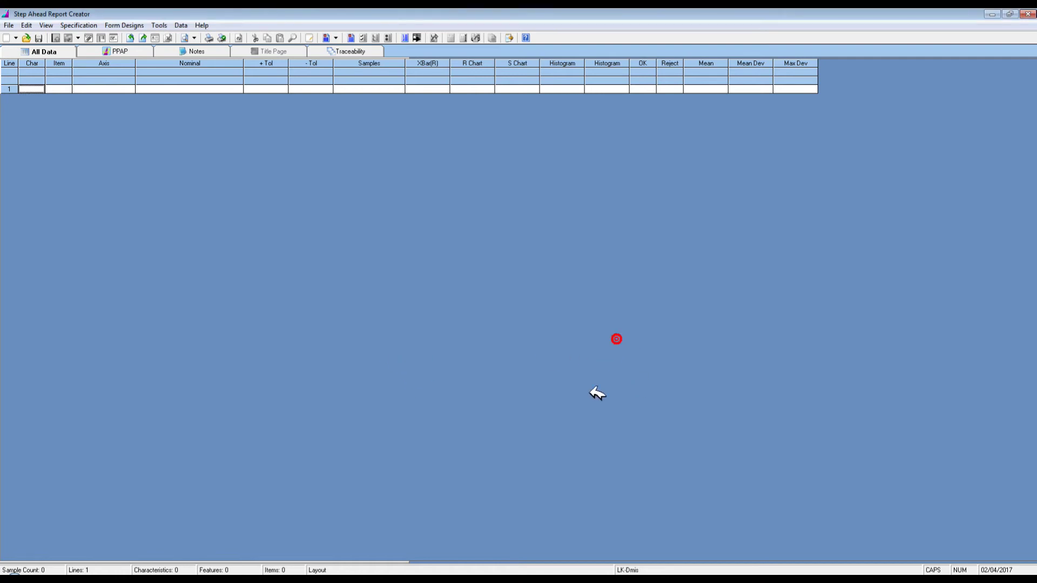
Set the active template to Open Dmis in the settings and save the change.
left_click(159, 25)
left_click(178, 212)
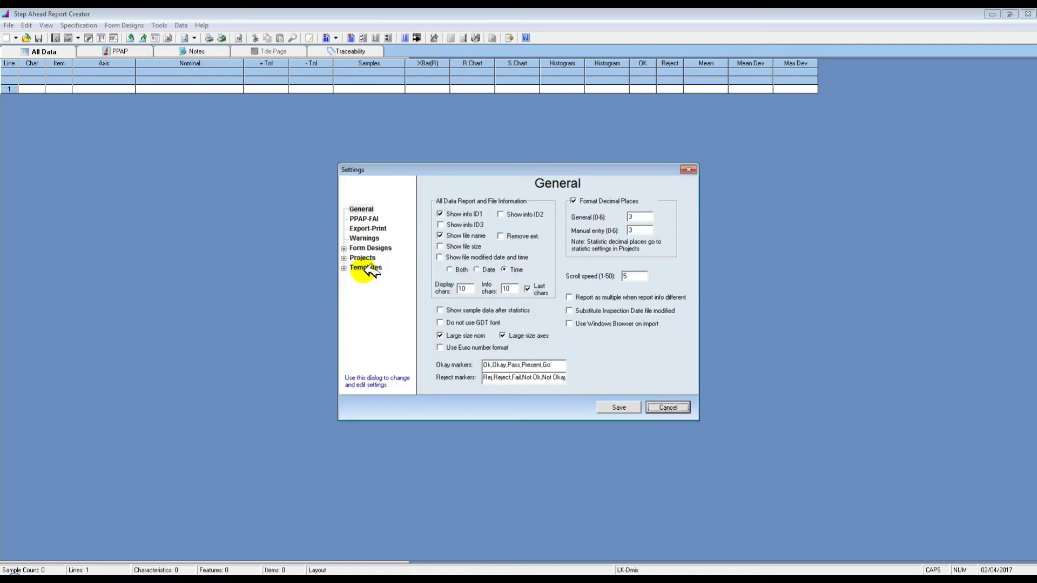
left_click(365, 268)
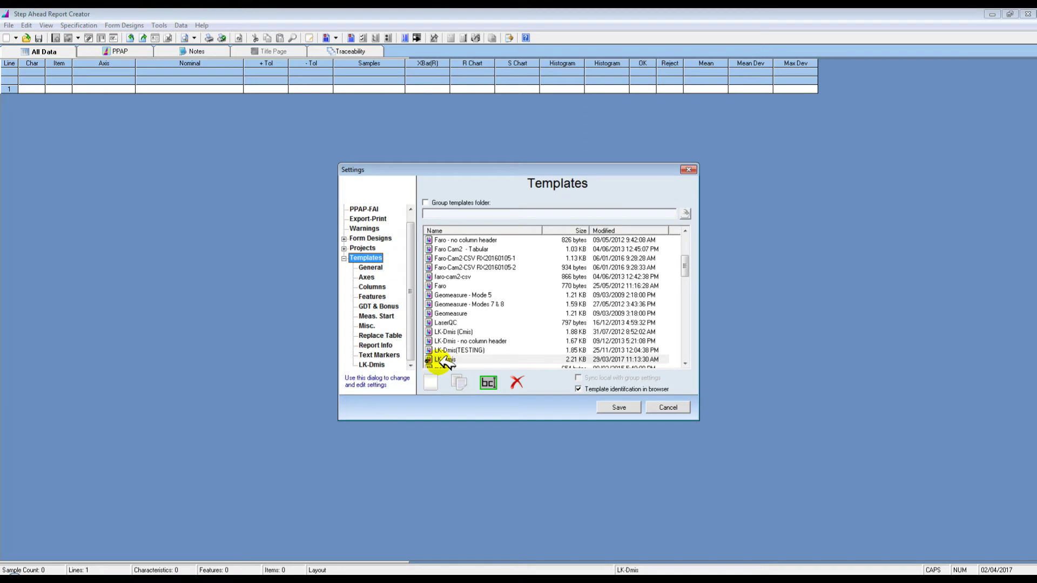
left_click_drag(685, 262, 683, 323)
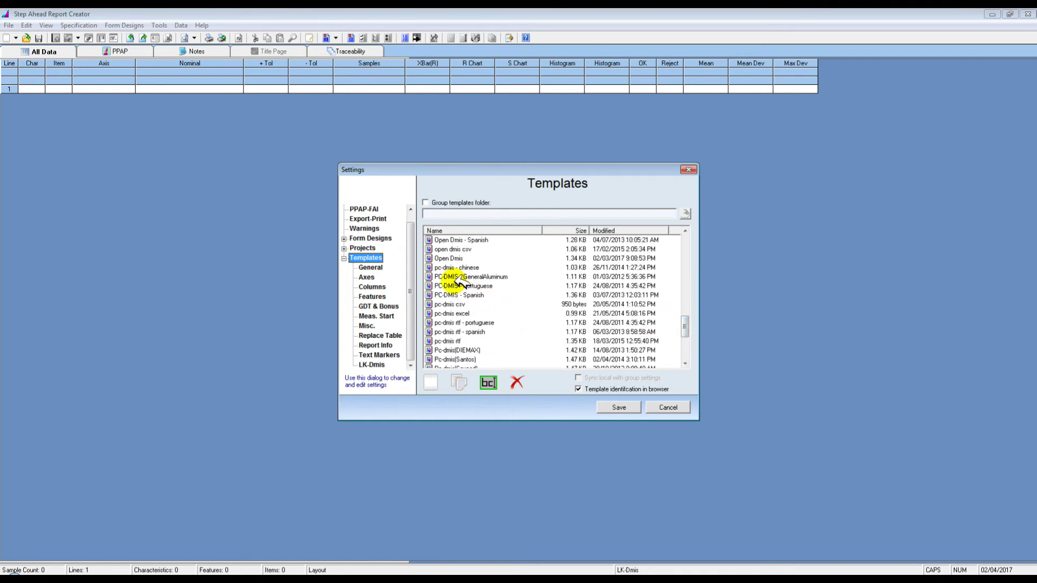
left_click(453, 259)
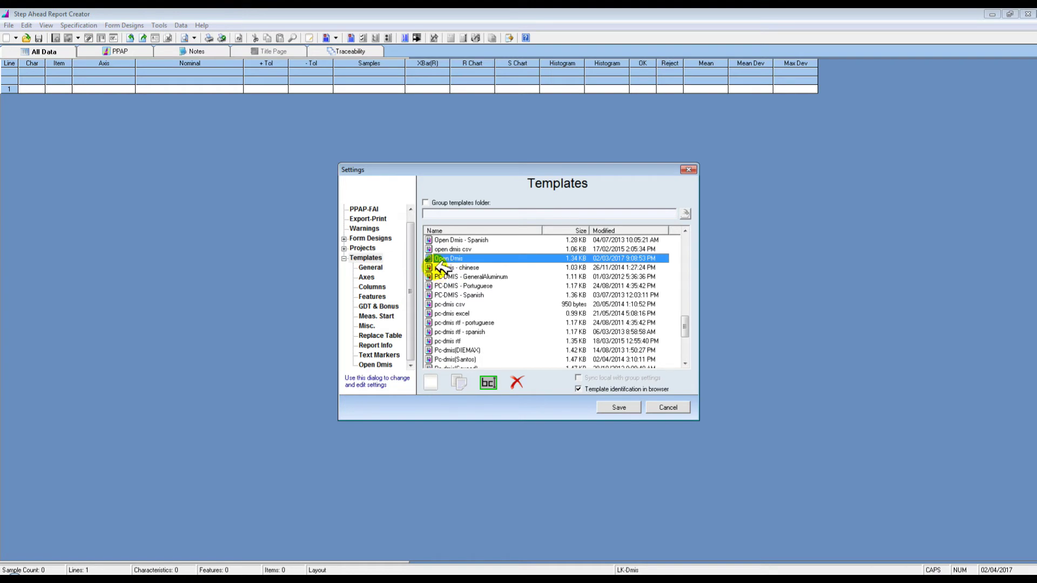
left_click(615, 409)
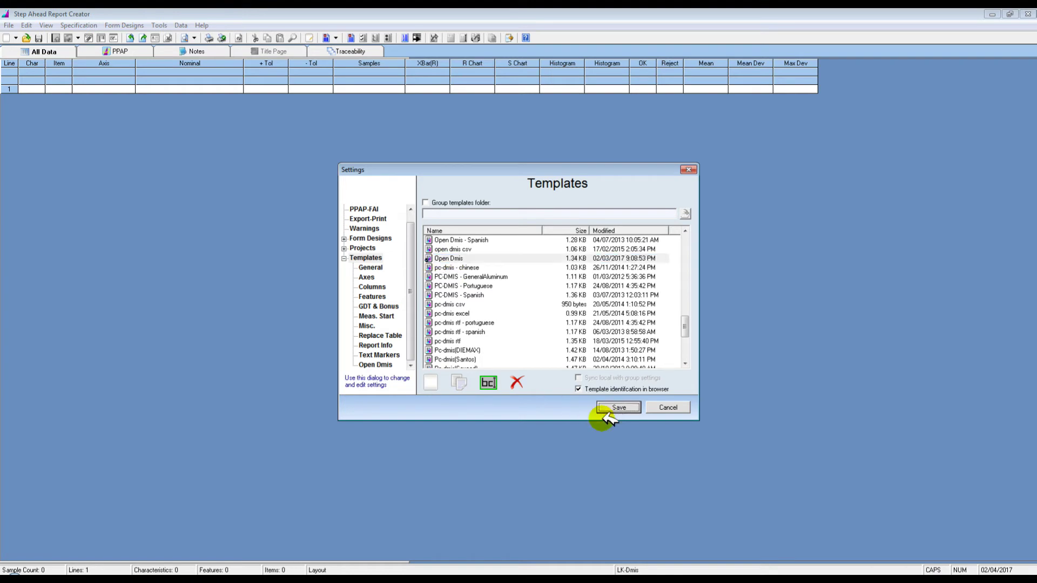
Import all files from the OPEN DMIS sample data folder, 939736LH_CAV-1_AS-1.txt through 939737RH_CAV-4_WP-5.txt, using the Open Dmis template.
left_click(129, 39)
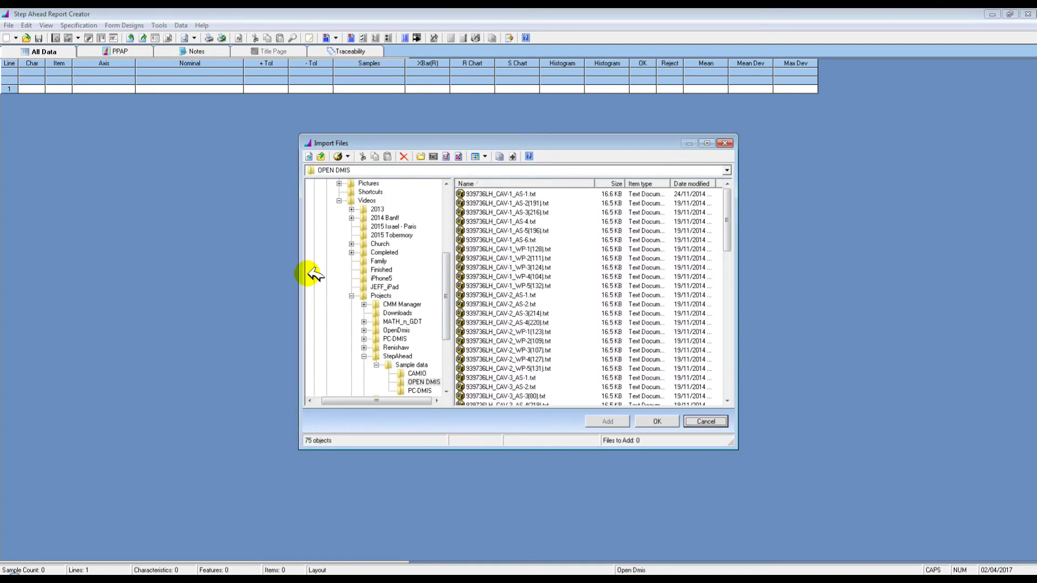
left_click(506, 194)
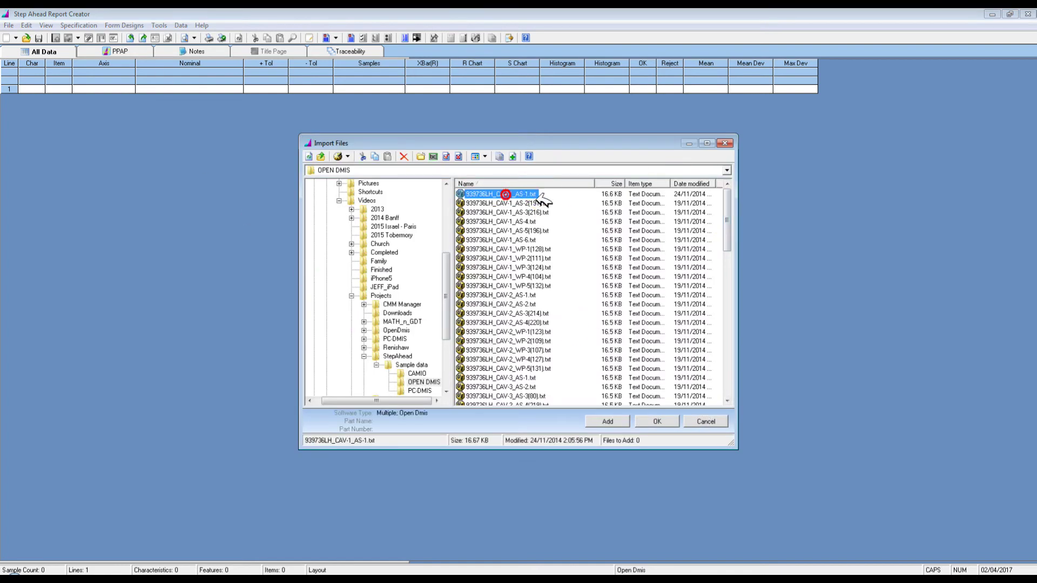
left_click_drag(725, 225, 725, 394)
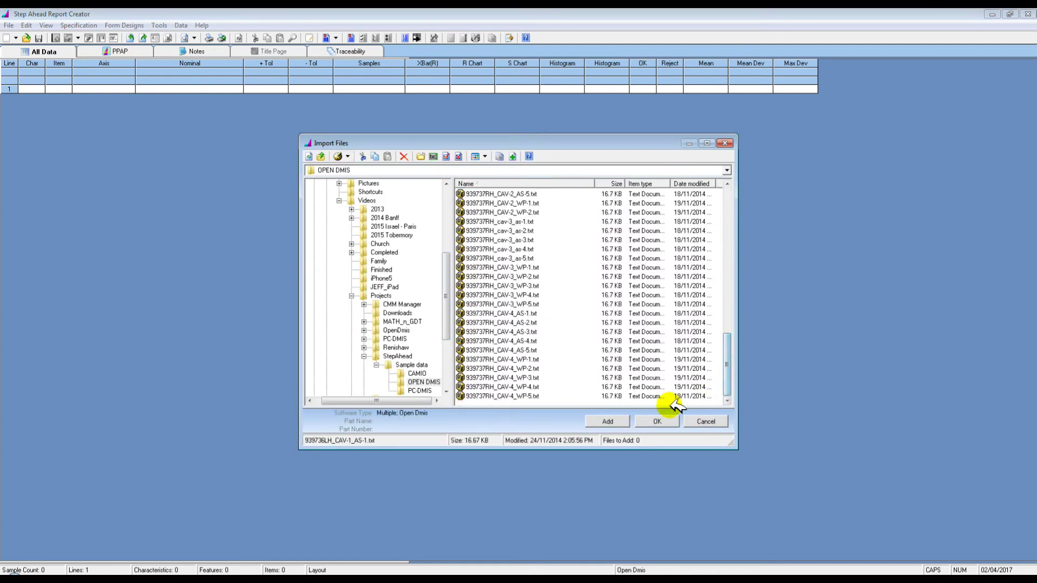
left_click(535, 396, "shift")
left_click(608, 422)
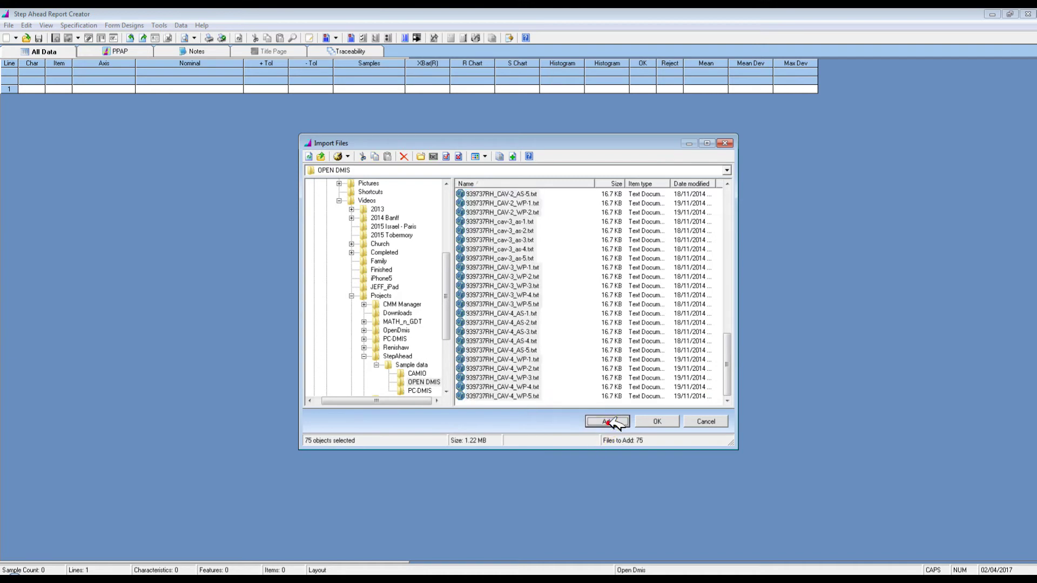
left_click(664, 422)
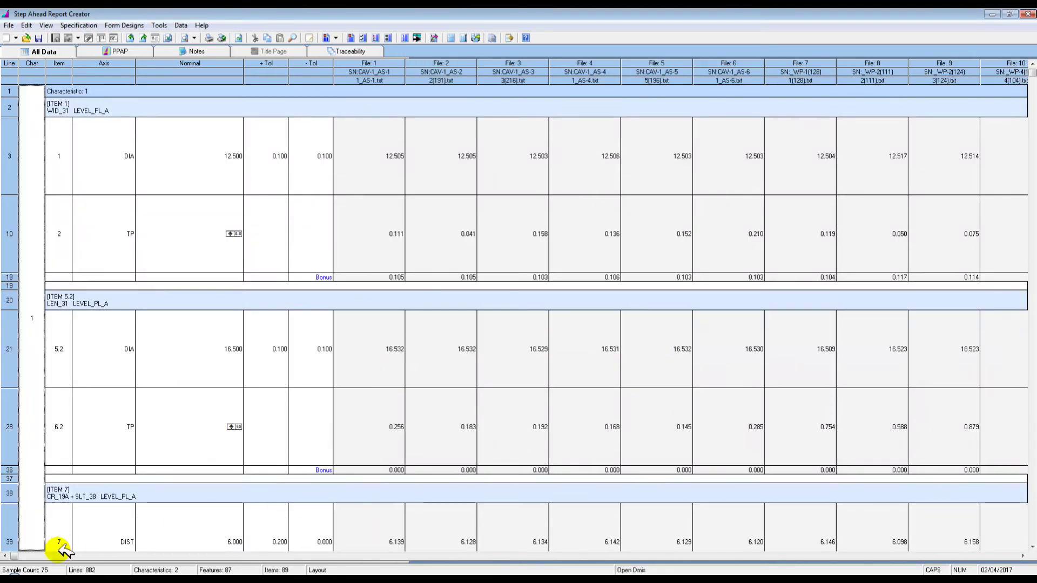
Examine the charts beyond the last sample, enlarging the standard deviation chart and the horizontal histogram for the LEN_31 diameter.
left_click_drag(19, 554, 1009, 568)
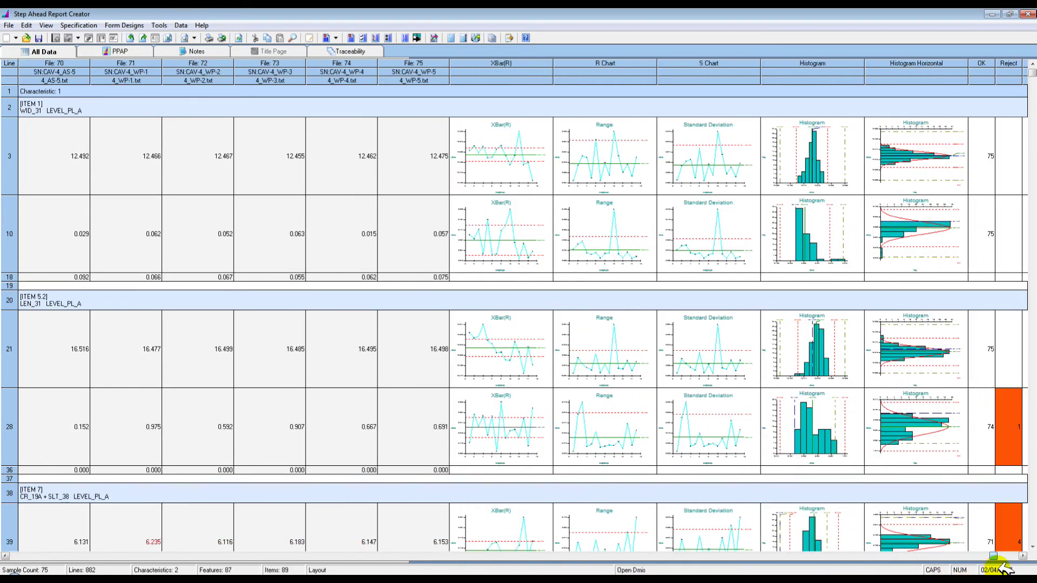
double_click(724, 349)
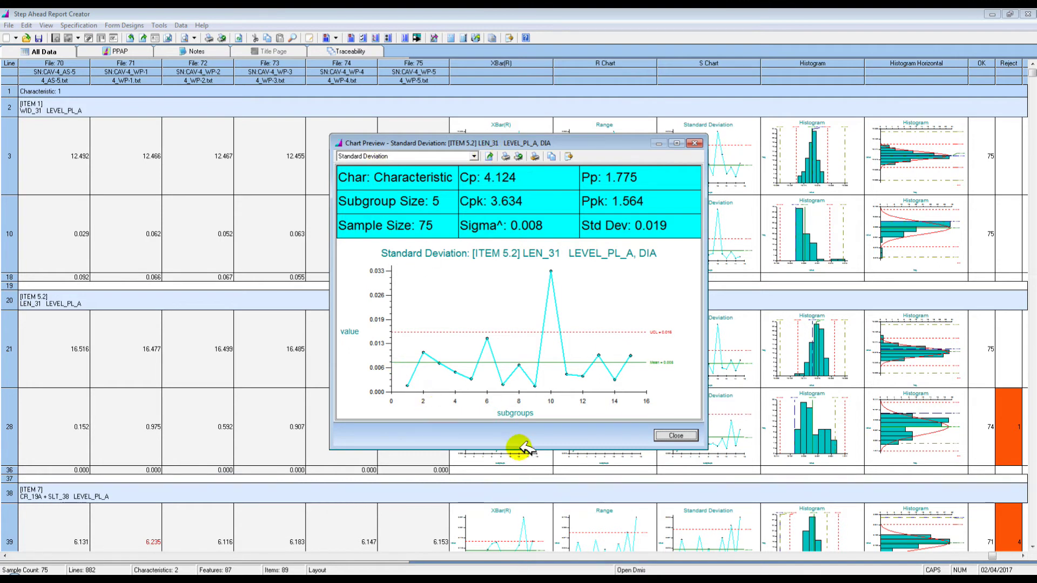
left_click(675, 437)
double_click(933, 339)
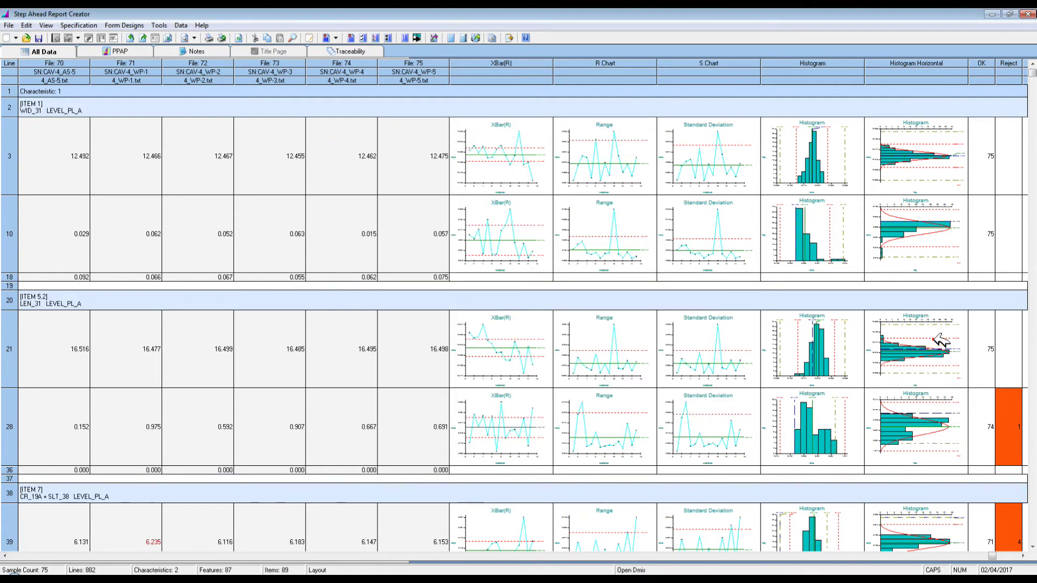
left_click(678, 436)
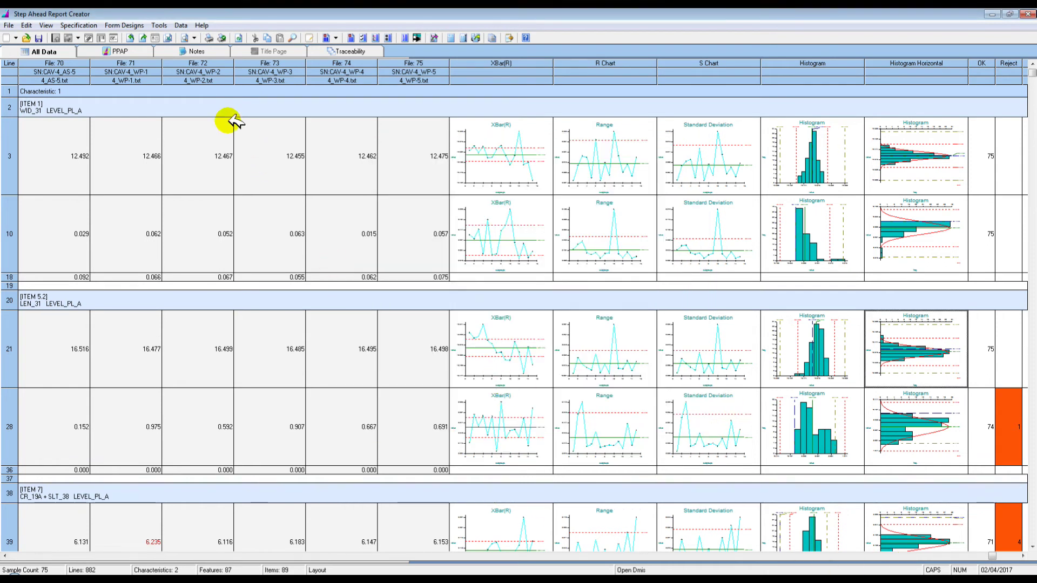
Preview the Layout reports, examine all pages of the first document and the opening page of the last document, and close the preview.
left_click(185, 36)
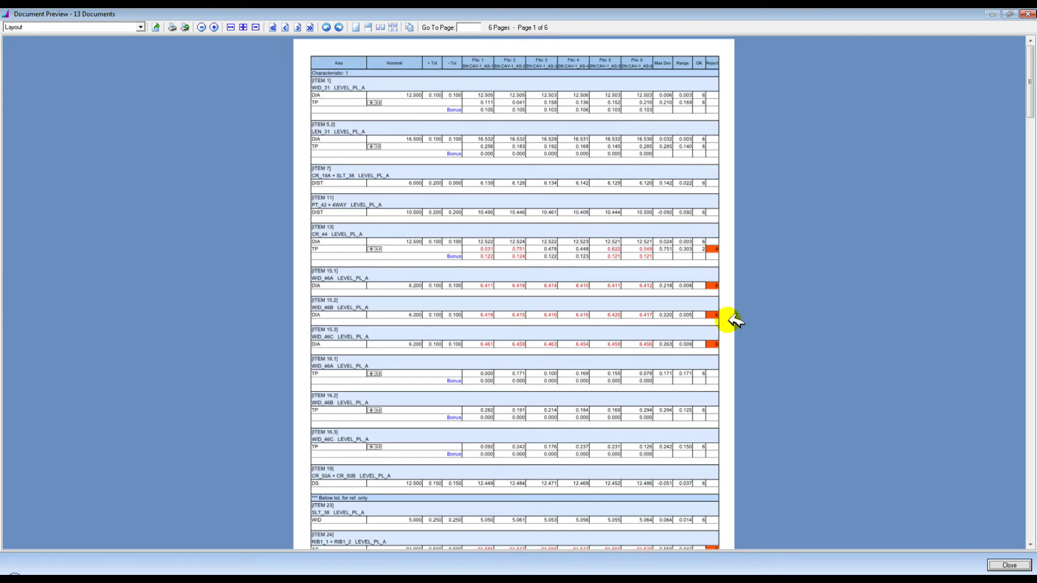
scroll(913, 304, "down", 3)
scroll(913, 305, "down", 20)
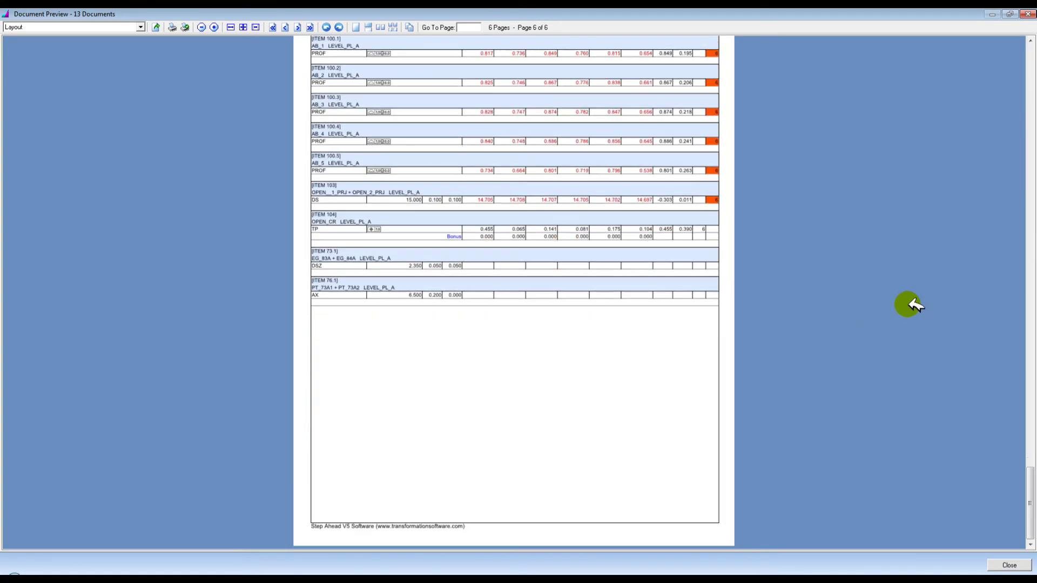
key("Home")
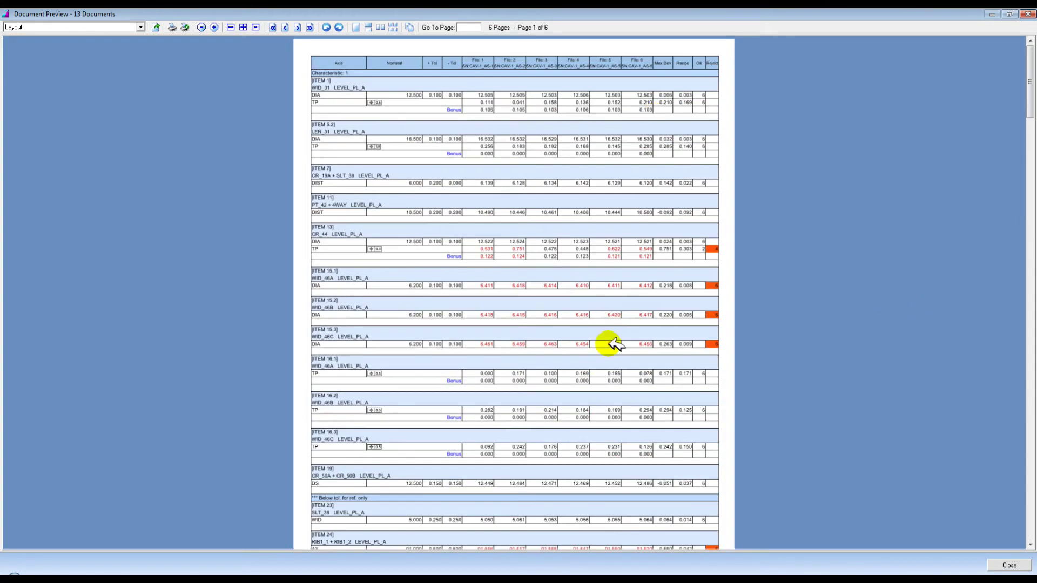
left_click(140, 26)
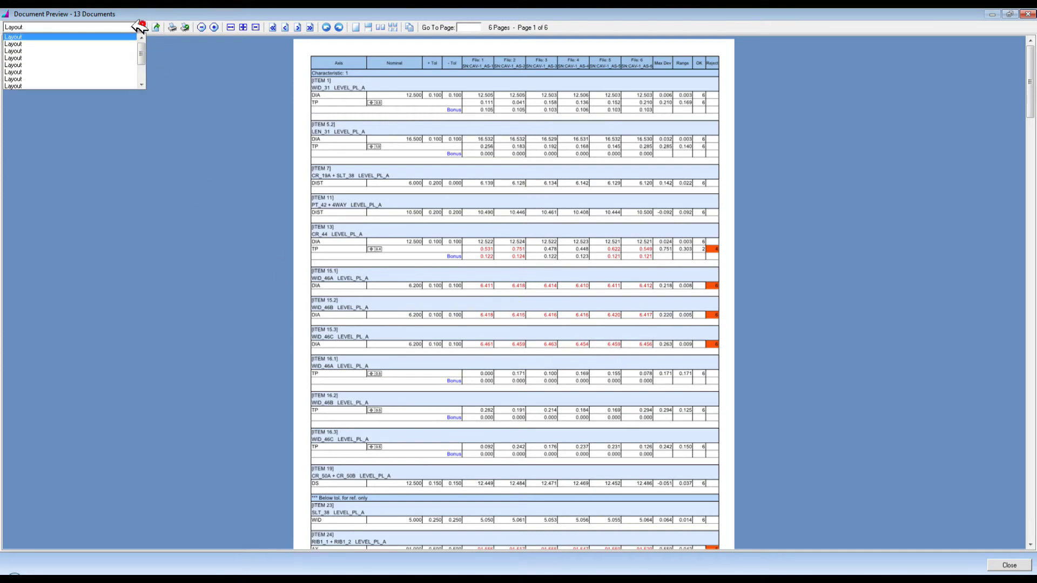
left_click_drag(142, 51, 141, 65)
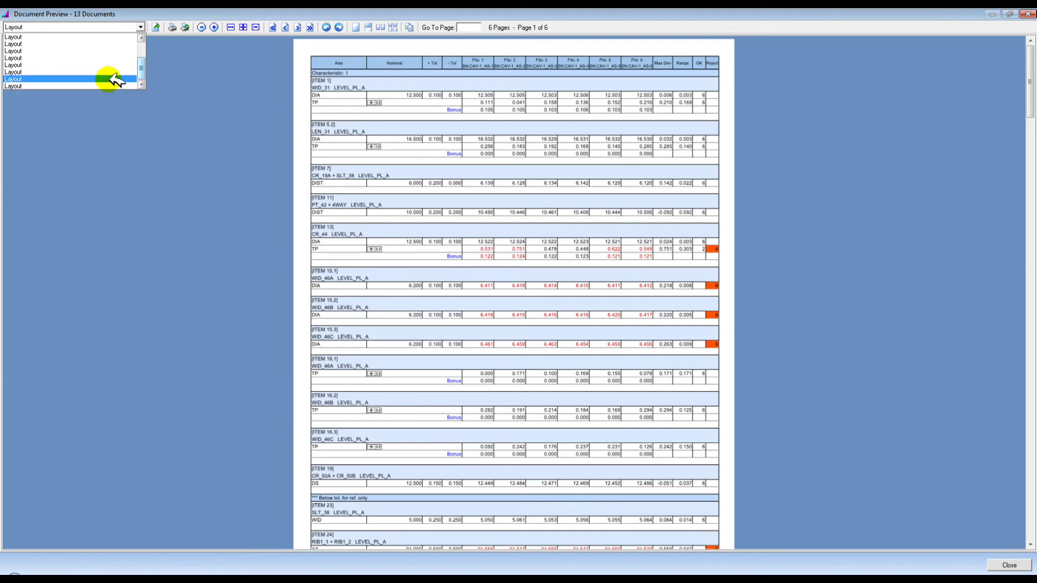
left_click(38, 86)
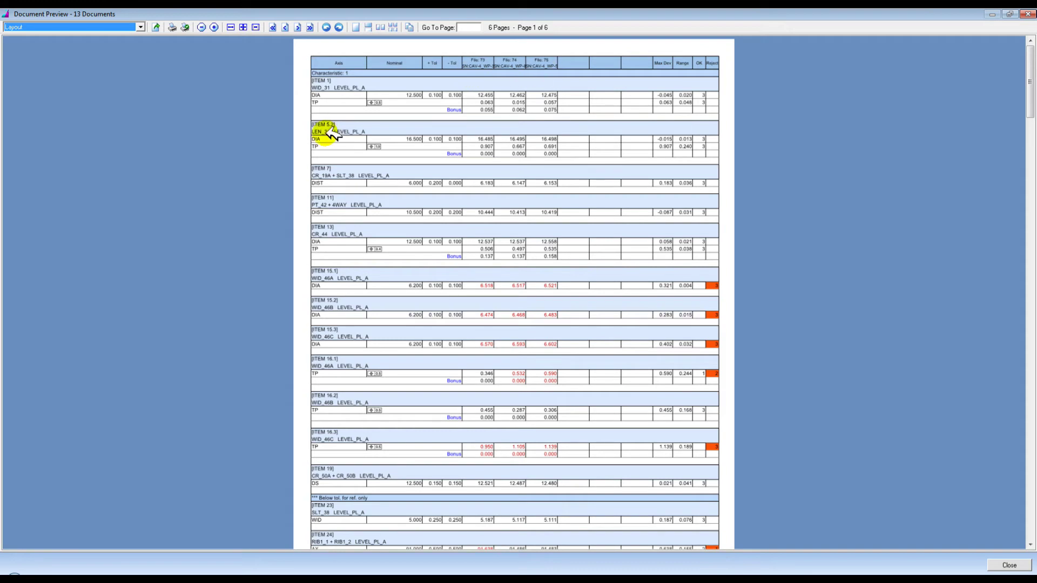
left_click(1027, 14)
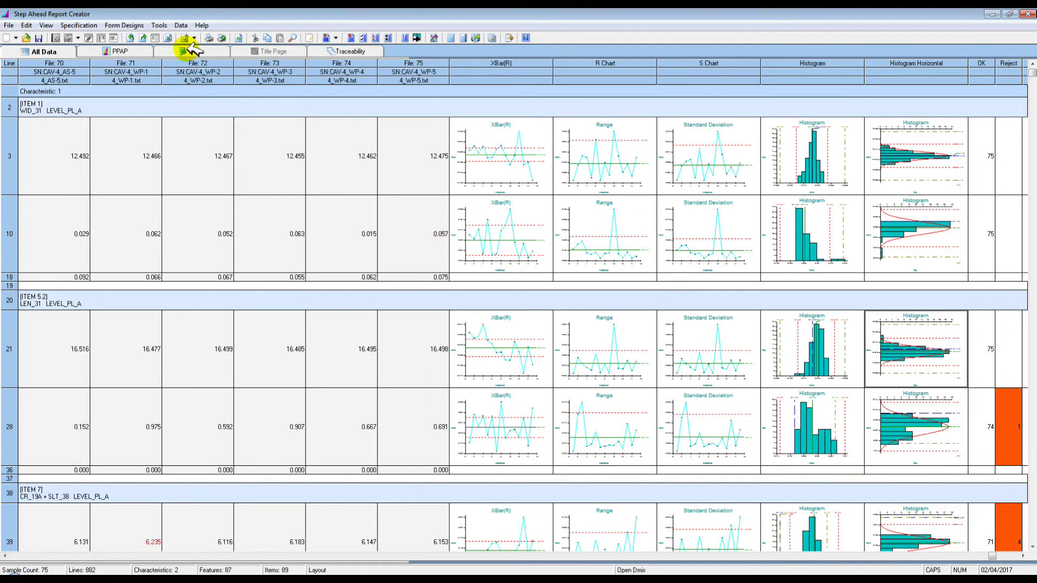
Set the data sheet form design to report 15 individual results in a row and save the settings.
left_click(163, 26)
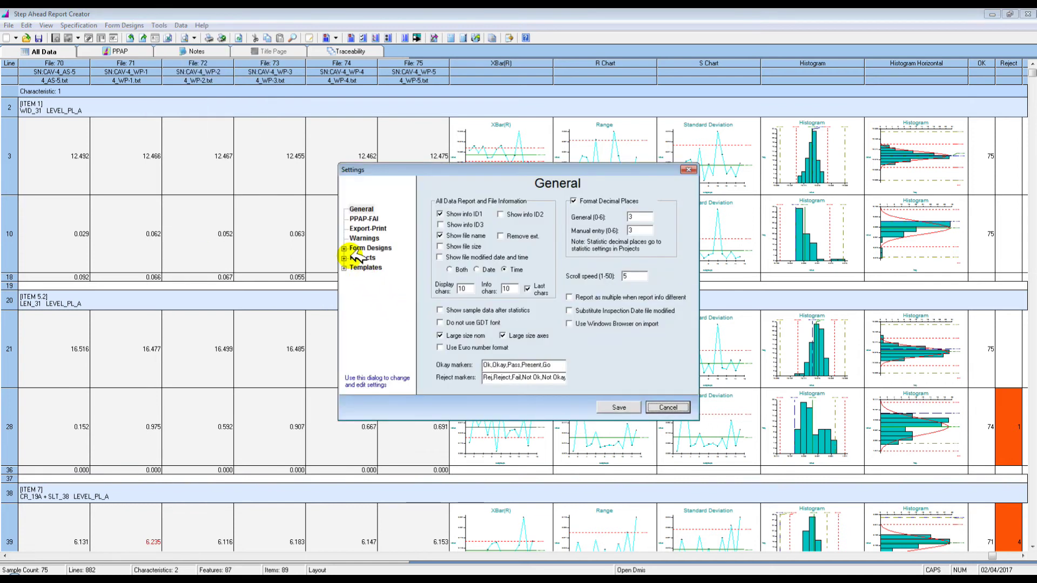
left_click(345, 249)
left_click(379, 267)
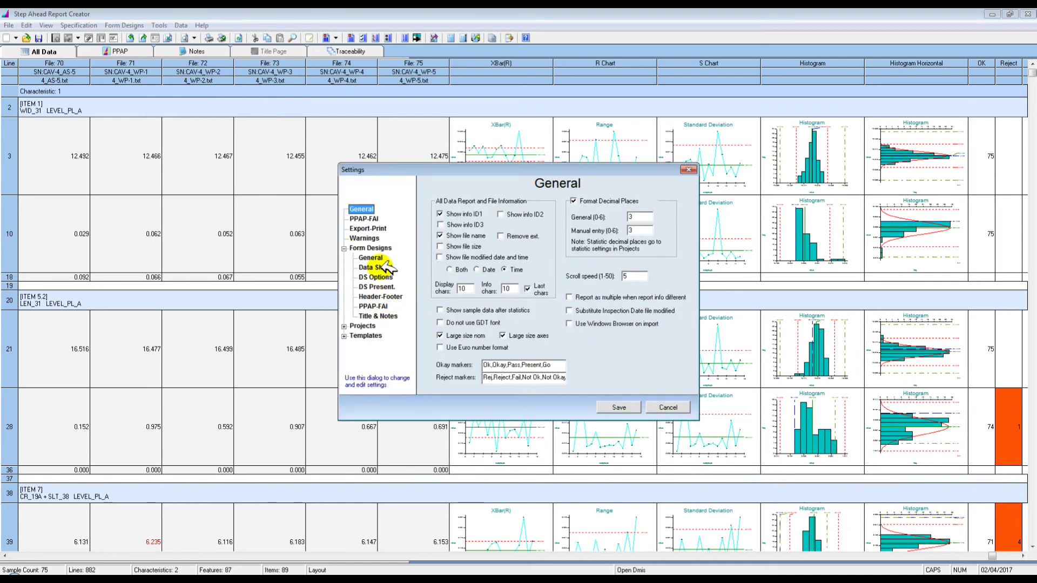
left_click_drag(551, 374, 523, 377)
type("15")
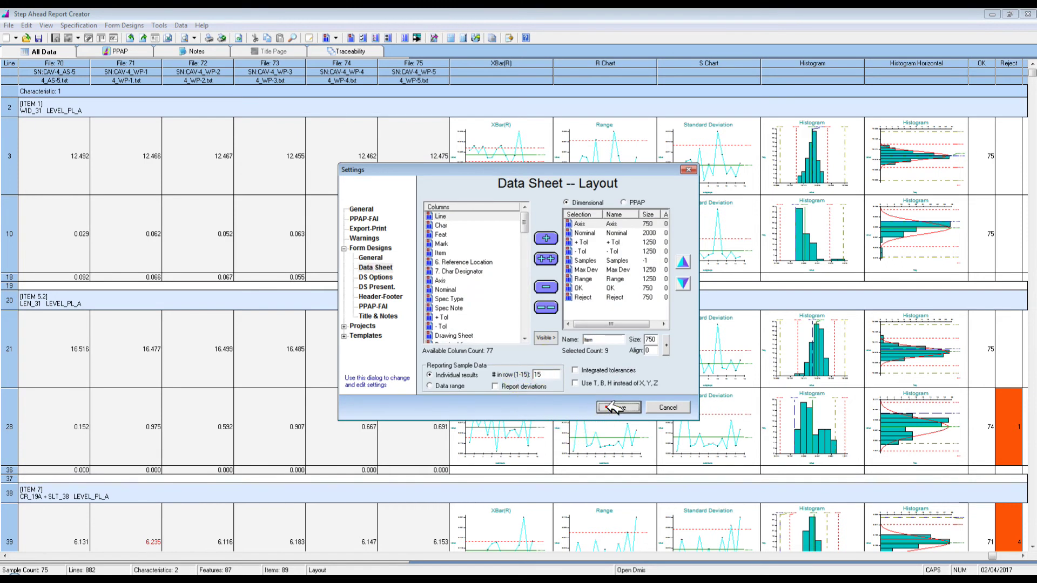
key("Return")
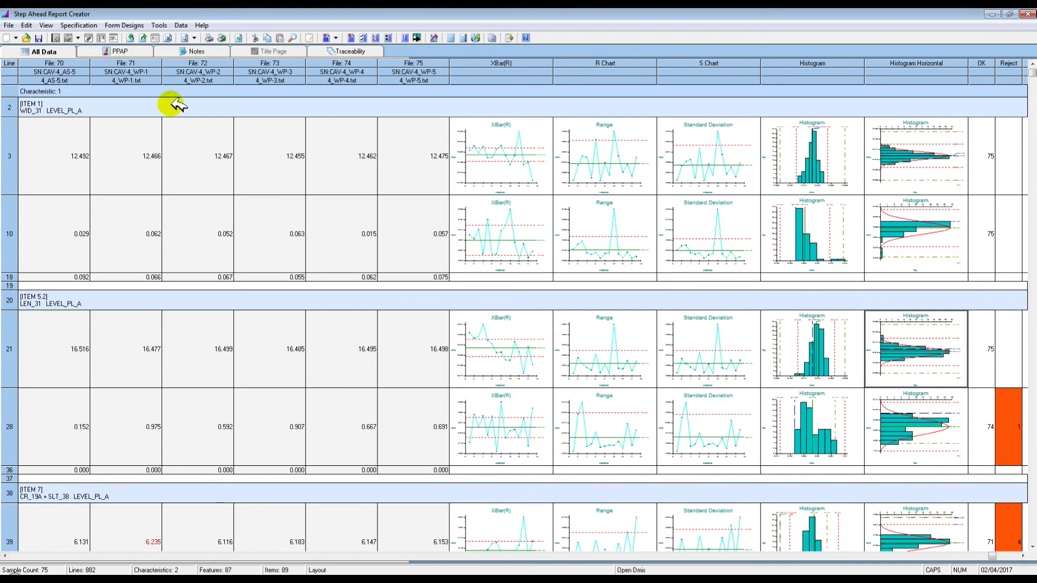
Preview the Layout reports, examine the last document's first page at a larger size, and close the preview.
left_click(186, 38)
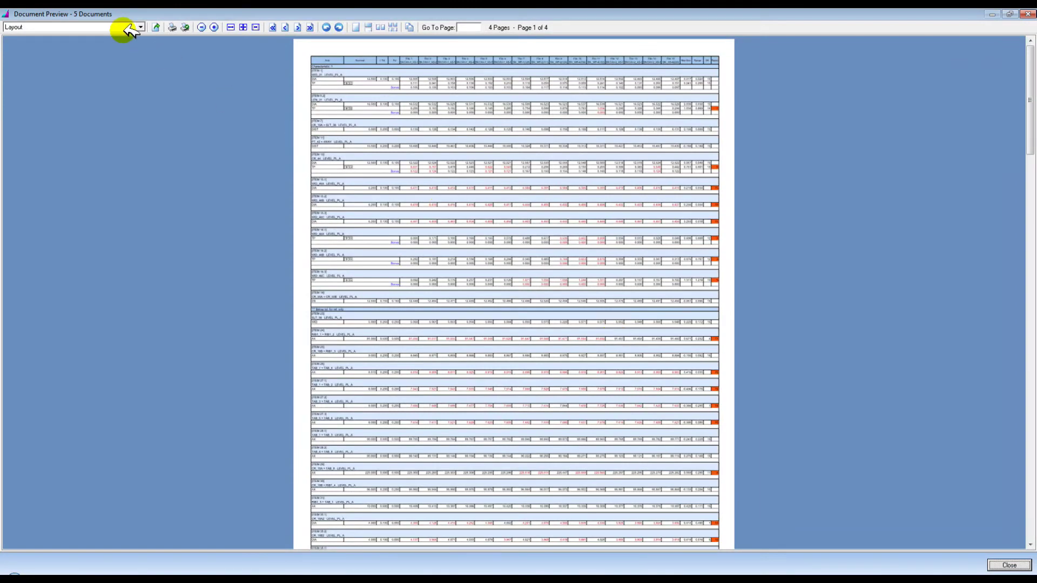
left_click(142, 26)
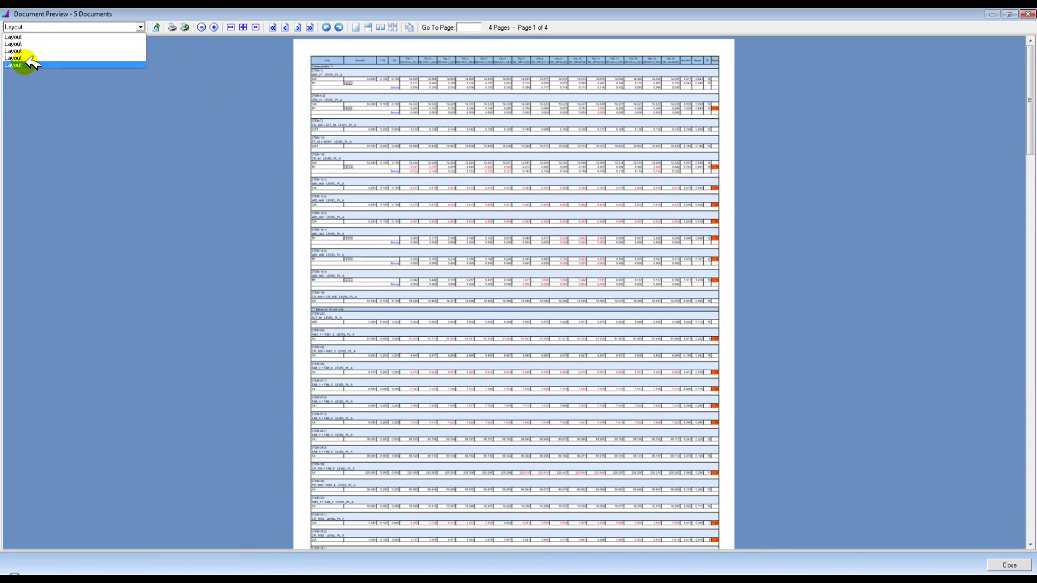
left_click(31, 64)
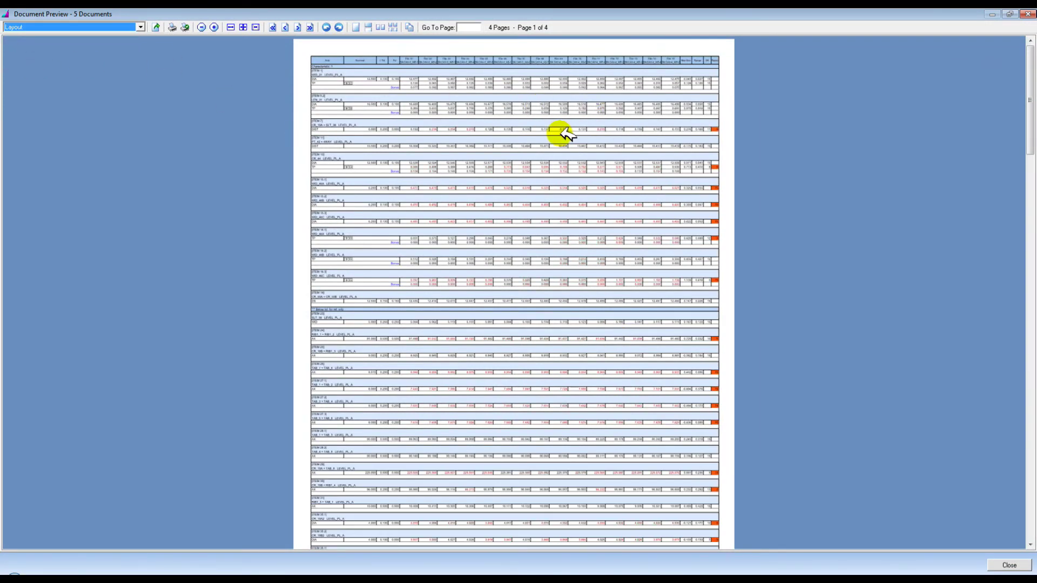
left_click(214, 27)
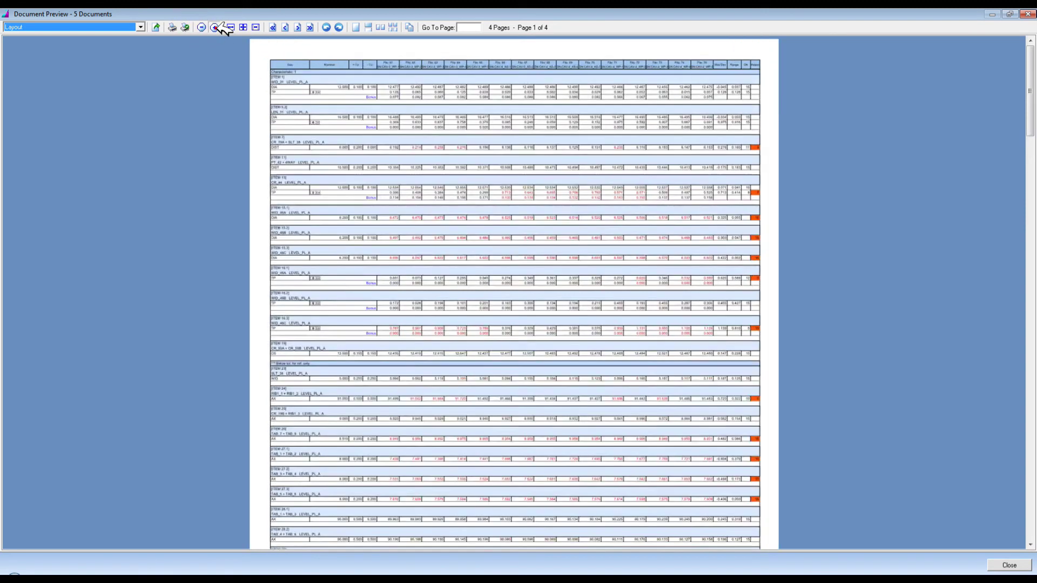
left_click(215, 27)
left_click(633, 112)
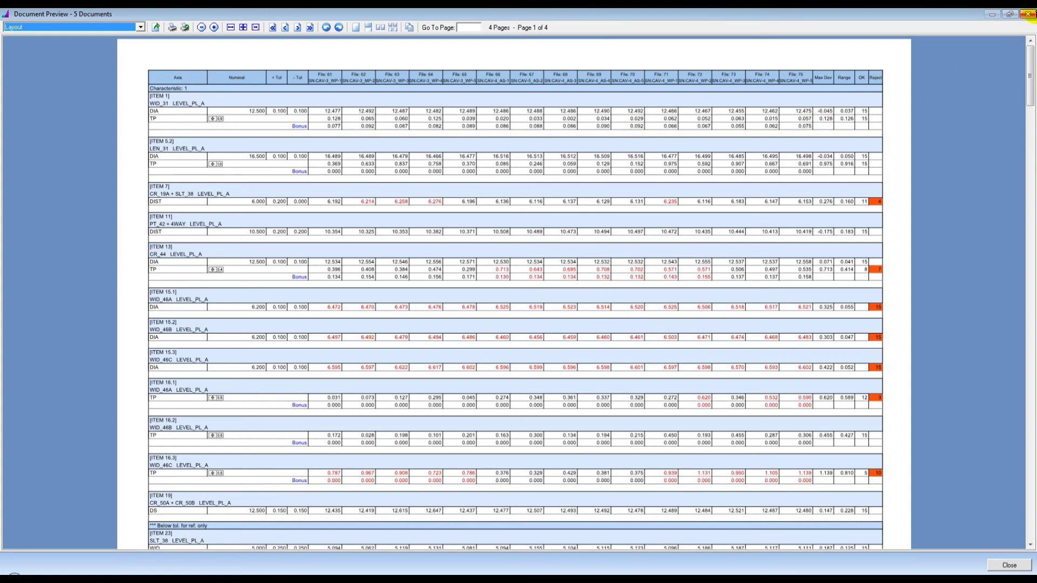
left_click(1028, 13)
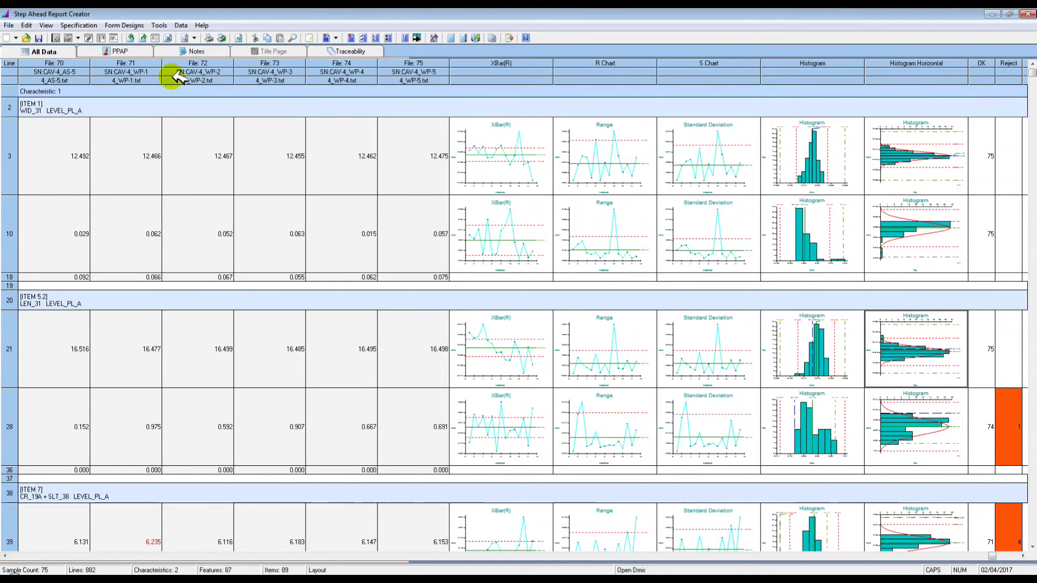
Set the data sheet form design to report 5 individual results in a row and save the settings.
left_click(160, 25)
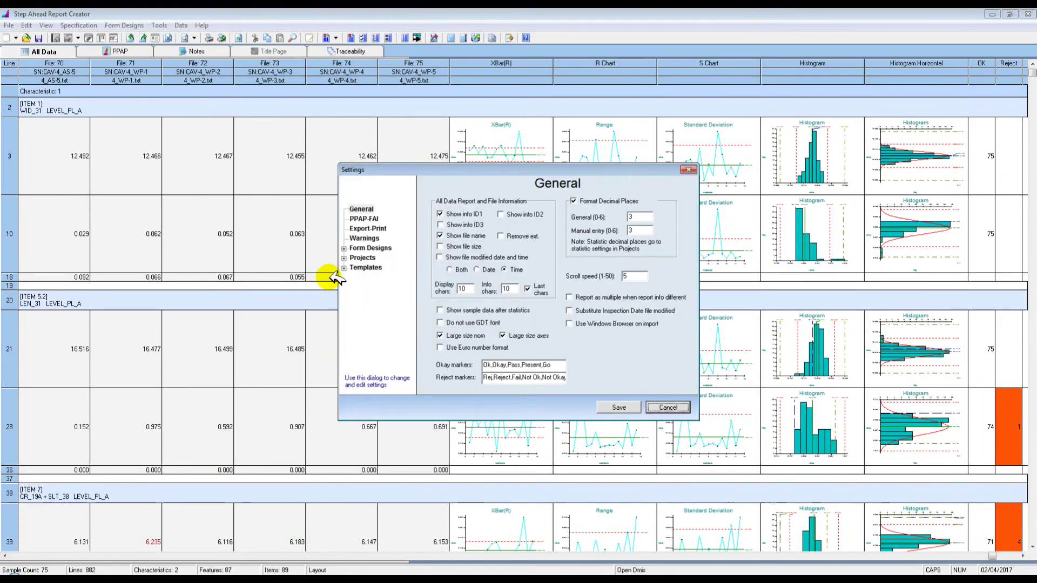
left_click(346, 248)
left_click(376, 264)
left_click(537, 375)
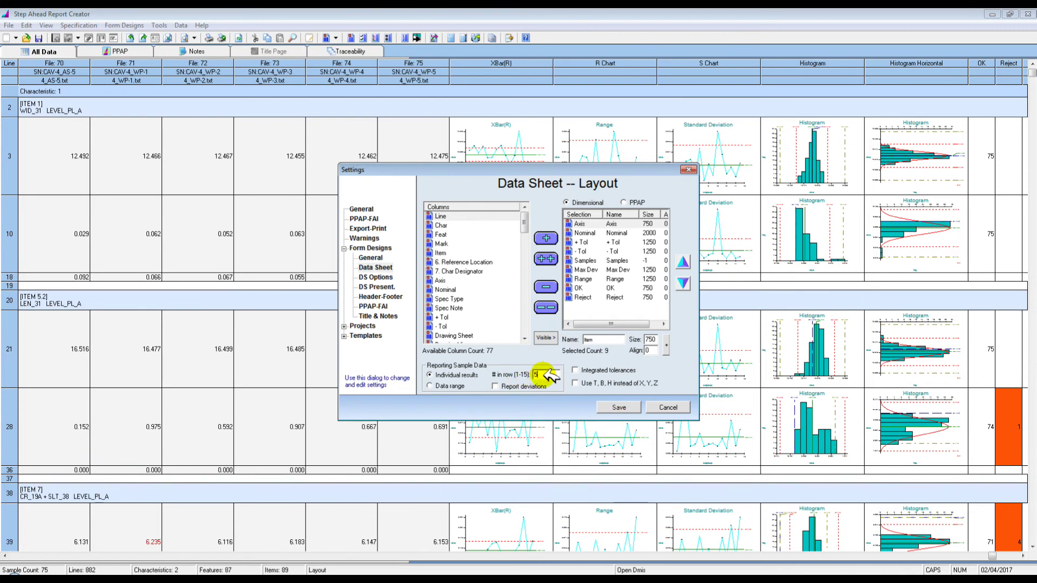
left_click(616, 408)
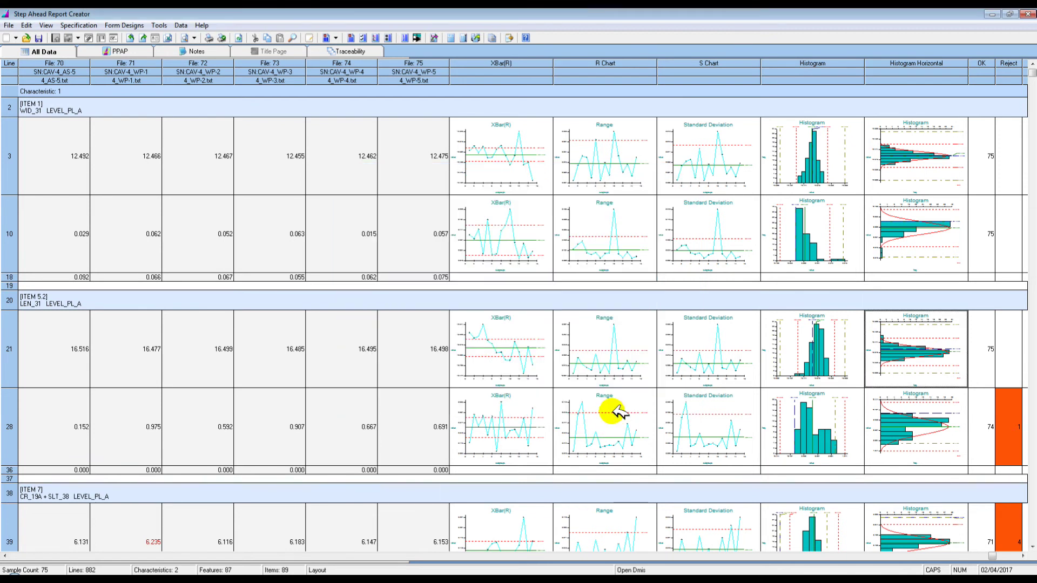
Preview the Layout reports, examine the opening pages of the first and last documents at a larger size, and close the preview.
left_click(189, 38)
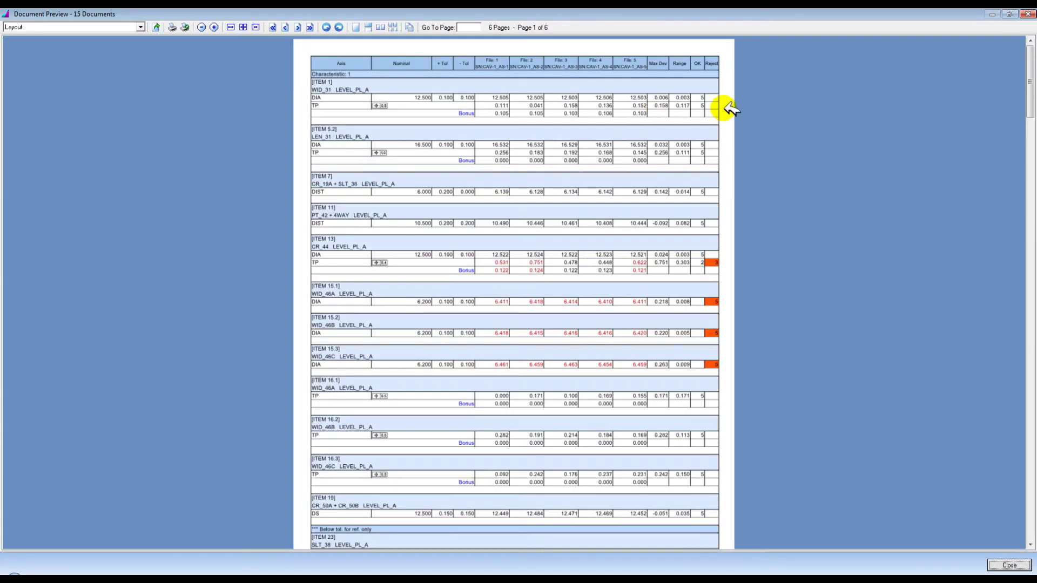
left_click(215, 27)
left_click(215, 27)
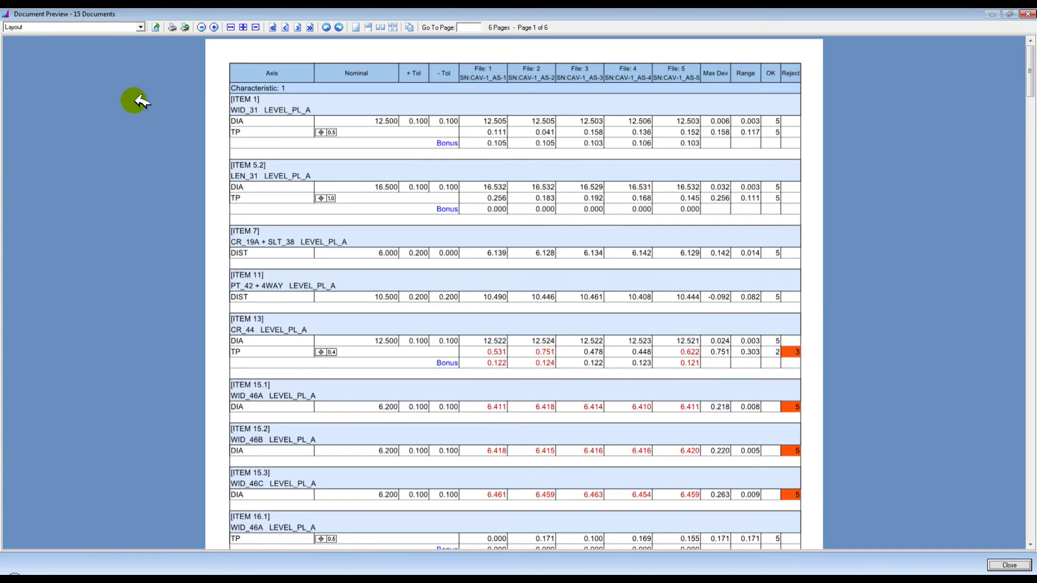
left_click(141, 27)
left_click_drag(142, 52, 144, 79)
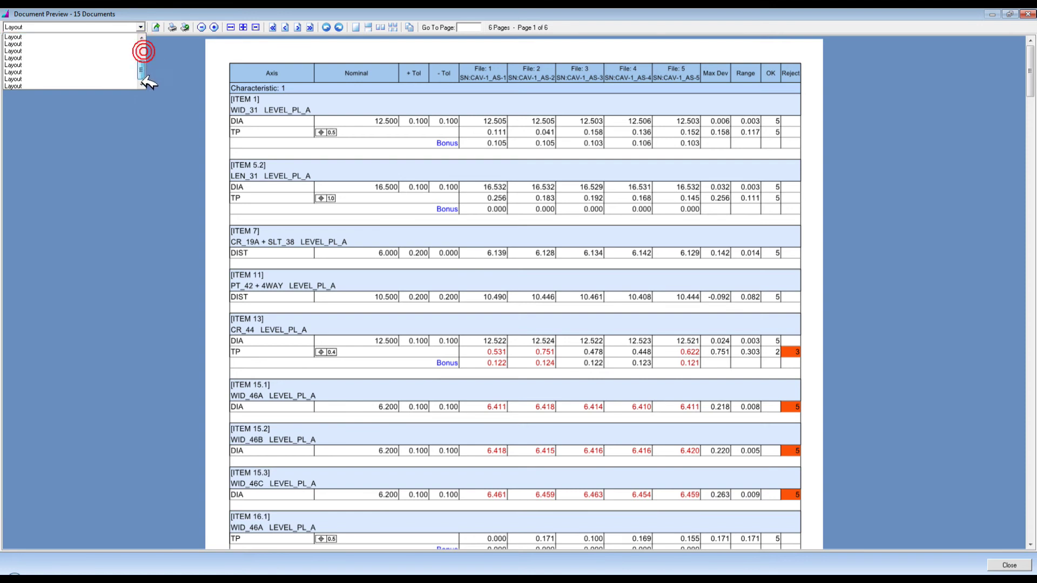
left_click(16, 86)
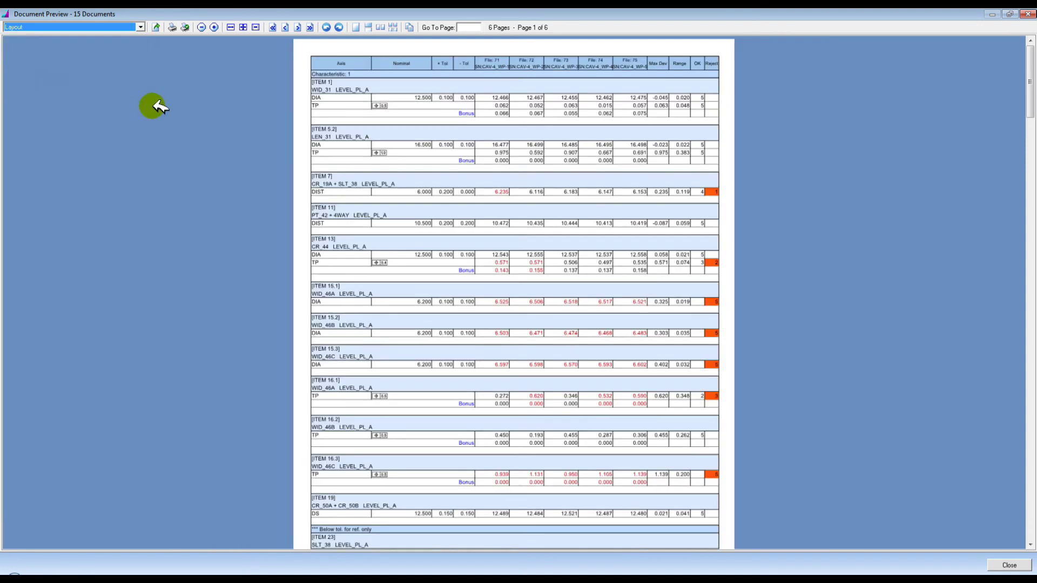
left_click(214, 27)
left_click(214, 27)
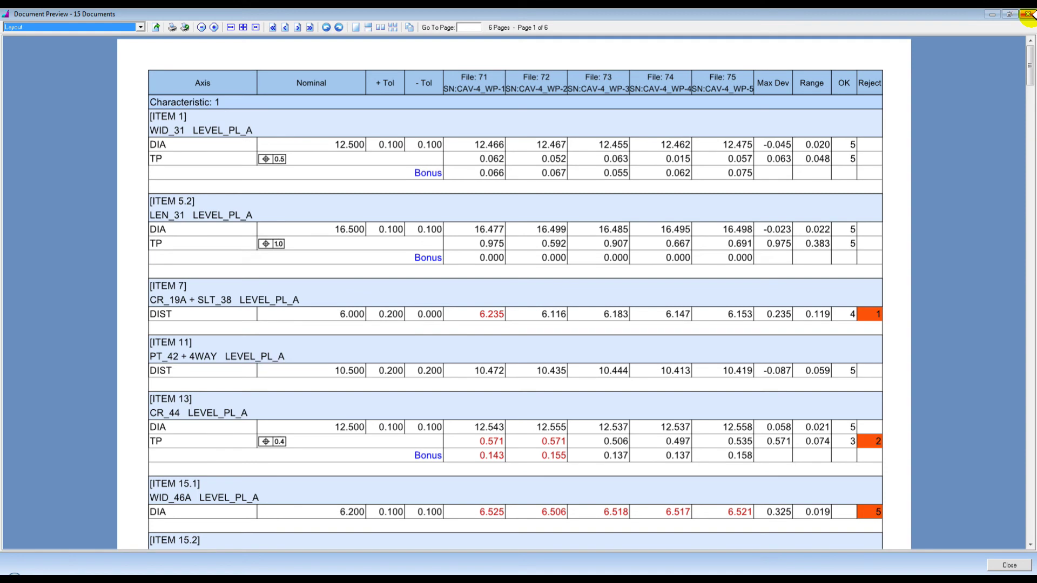
left_click(1028, 14)
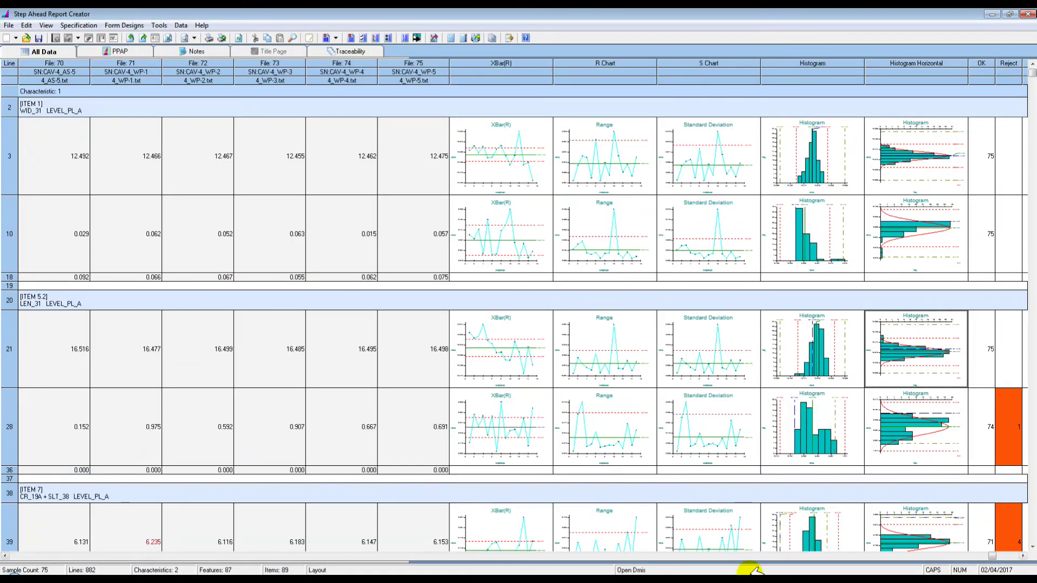
Return to the first columns of the all-data sheet and examine the item number label above the WID_31 feature.
left_click(30, 556)
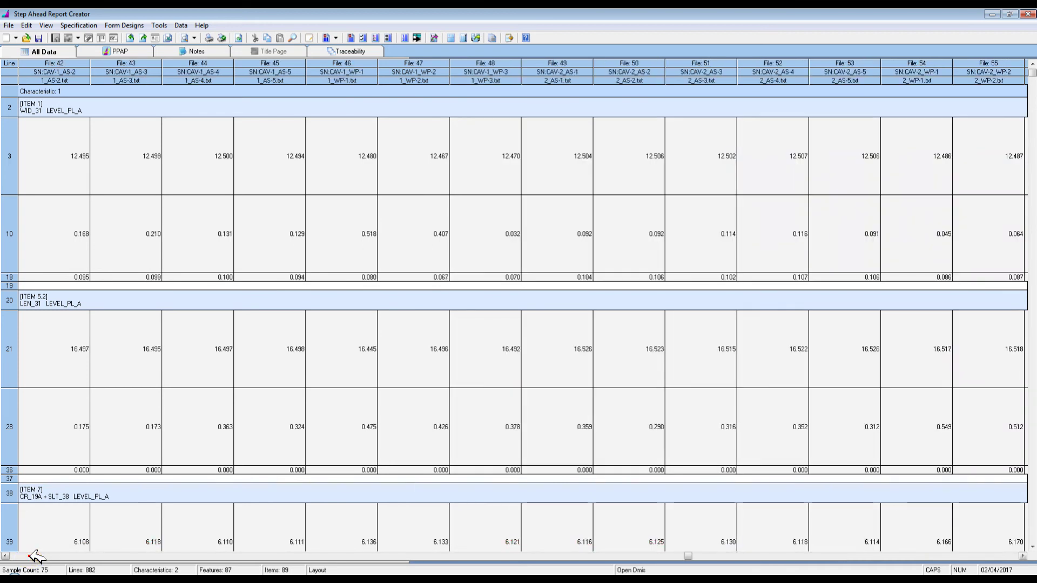
left_click_drag(386, 556, 12, 560)
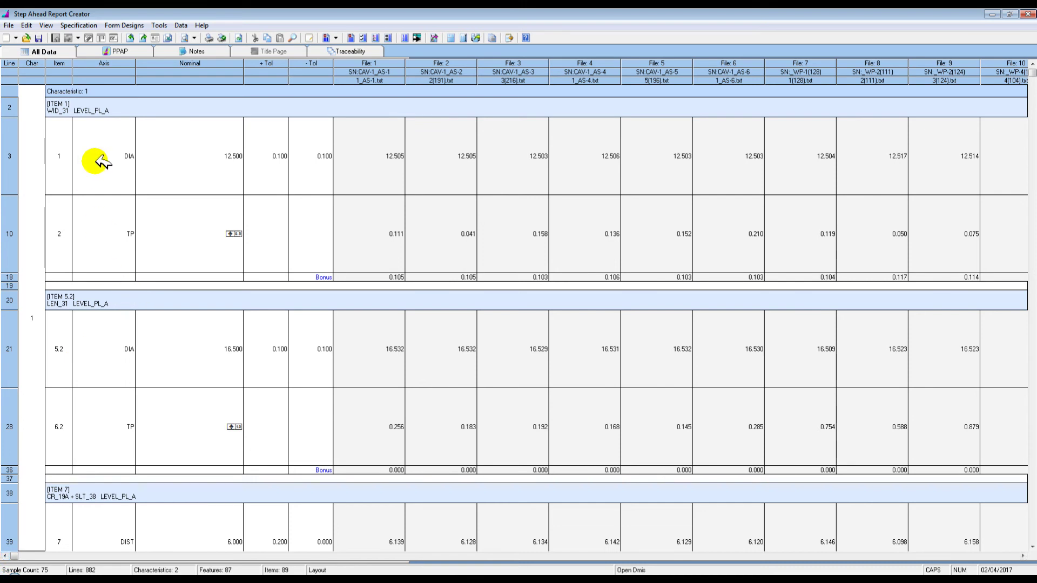
left_click(80, 108)
left_click(79, 108)
left_click_drag(70, 104, 40, 107)
left_click(81, 132)
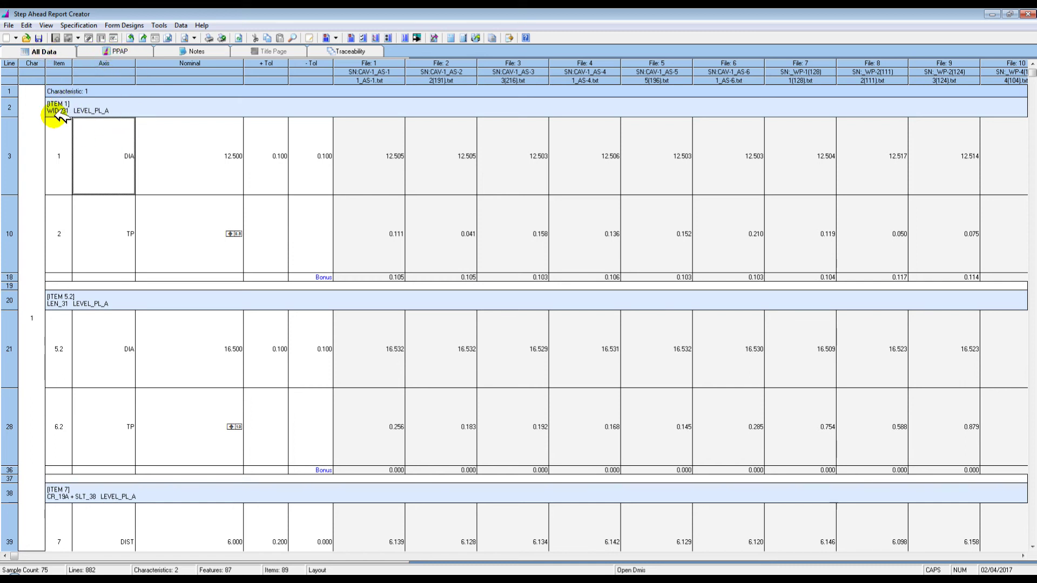
Examine the PPAP dimensional report sheet from item 1 through the last item.
left_click(123, 52)
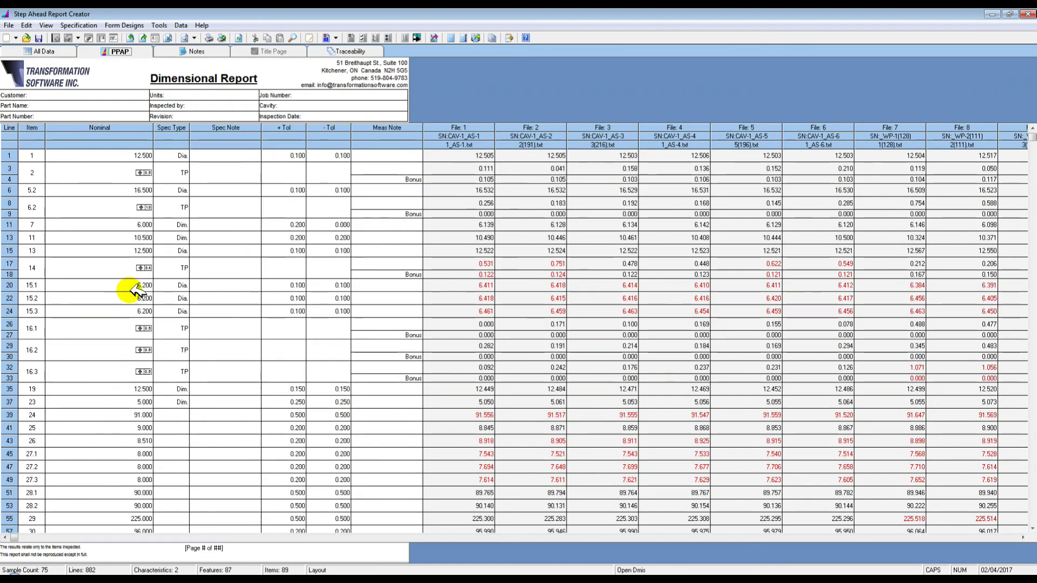
scroll(248, 319, "down", 10)
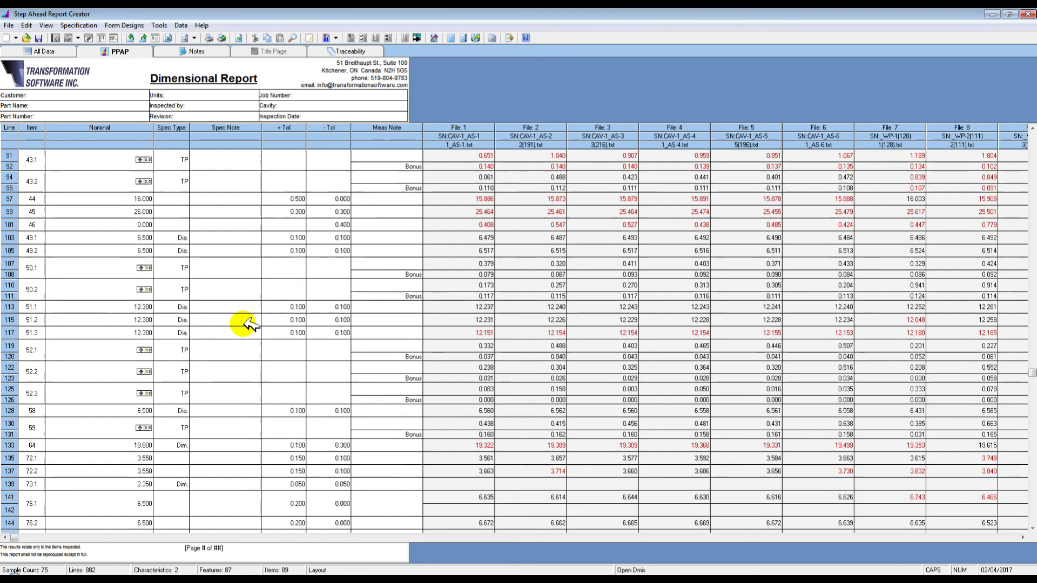
scroll(243, 263, "down", 6)
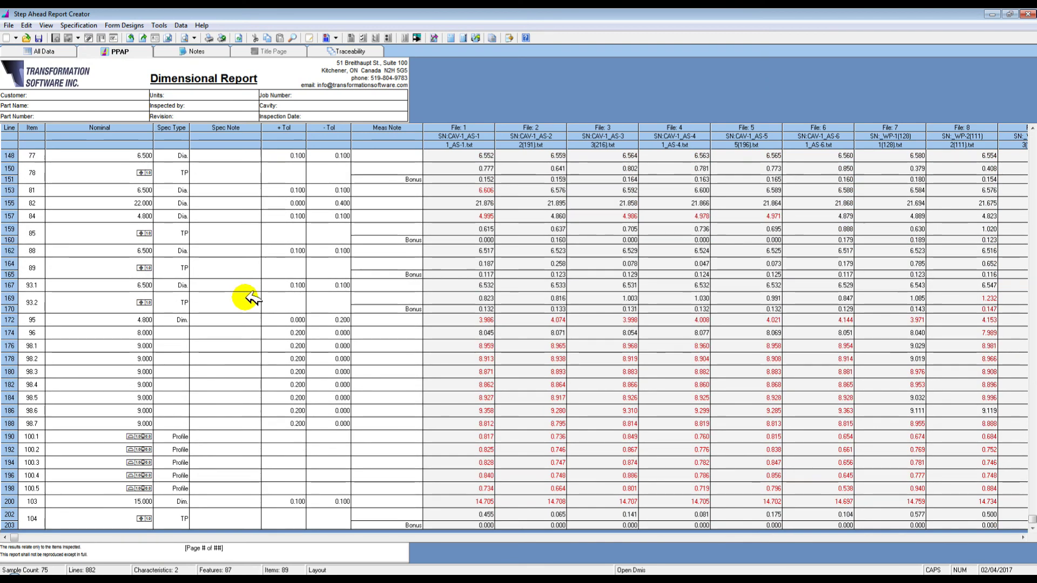
Preview the PPAP Dimensional Report, look through the first two pages of the first document, and close the preview.
left_click(195, 38)
left_click(222, 52)
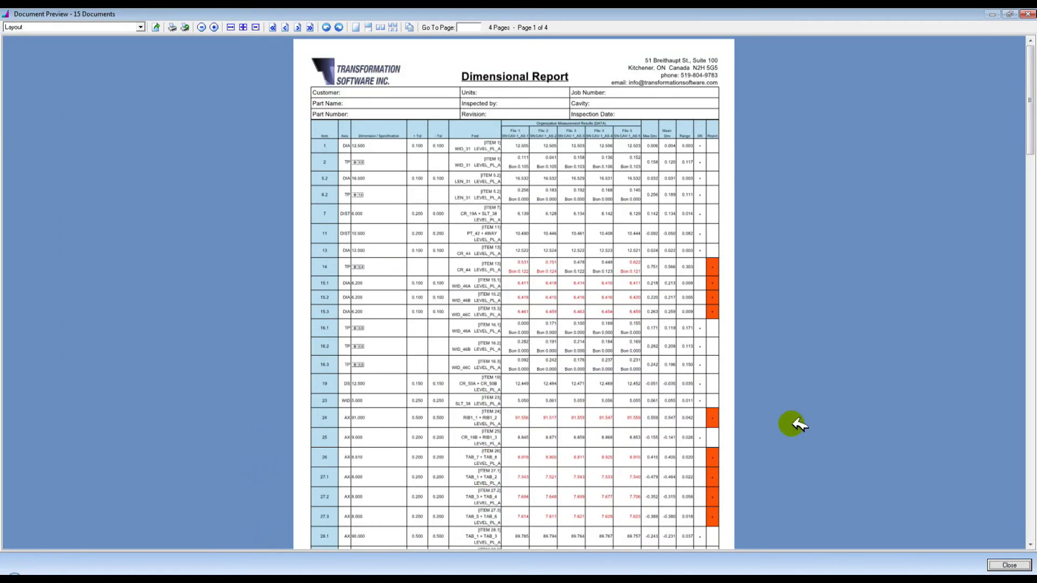
scroll(796, 424, "down", 1)
scroll(797, 424, "down", 15)
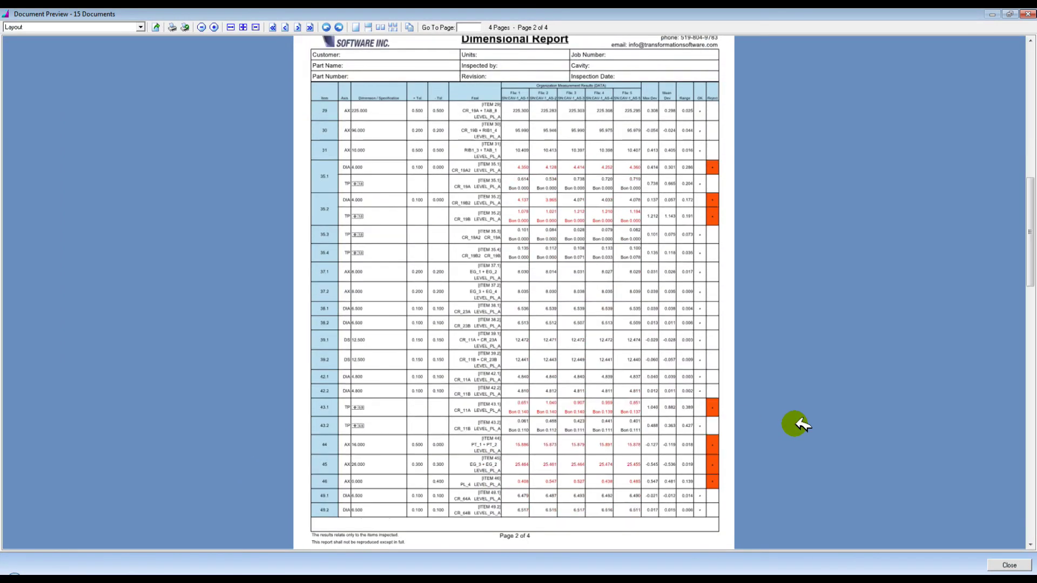
scroll(797, 424, "up", 15)
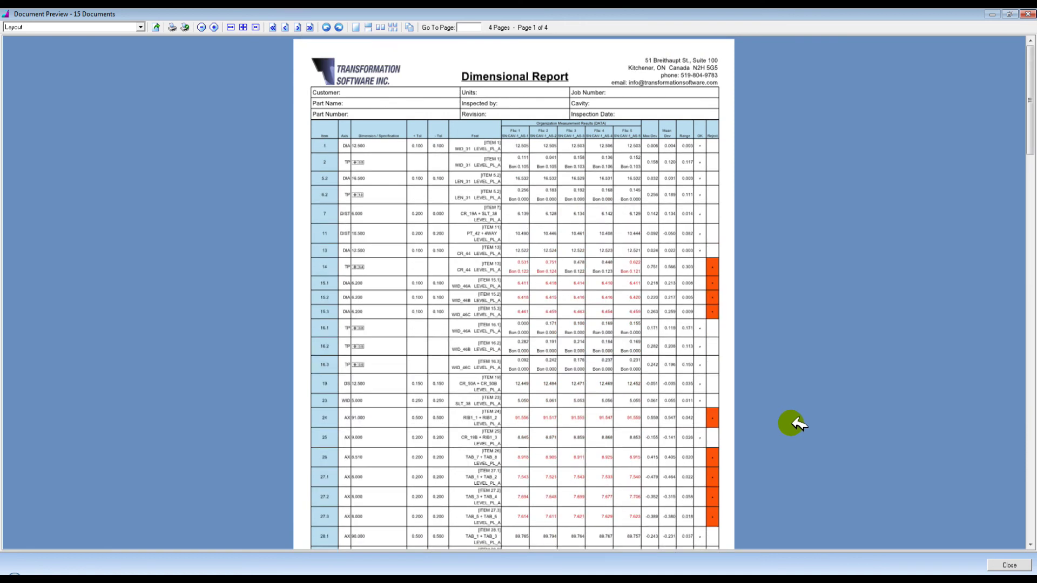
left_click(1028, 13)
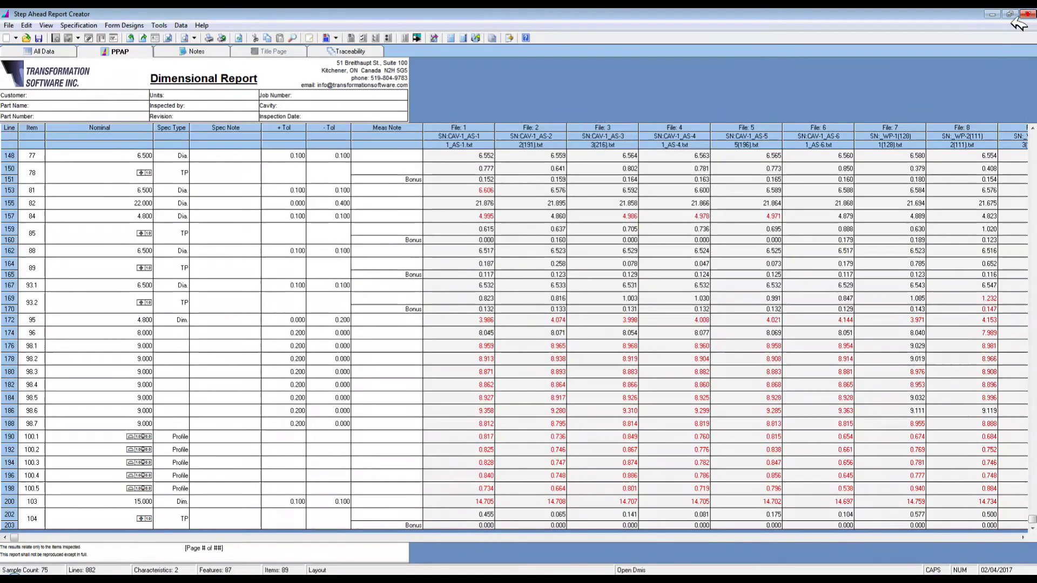